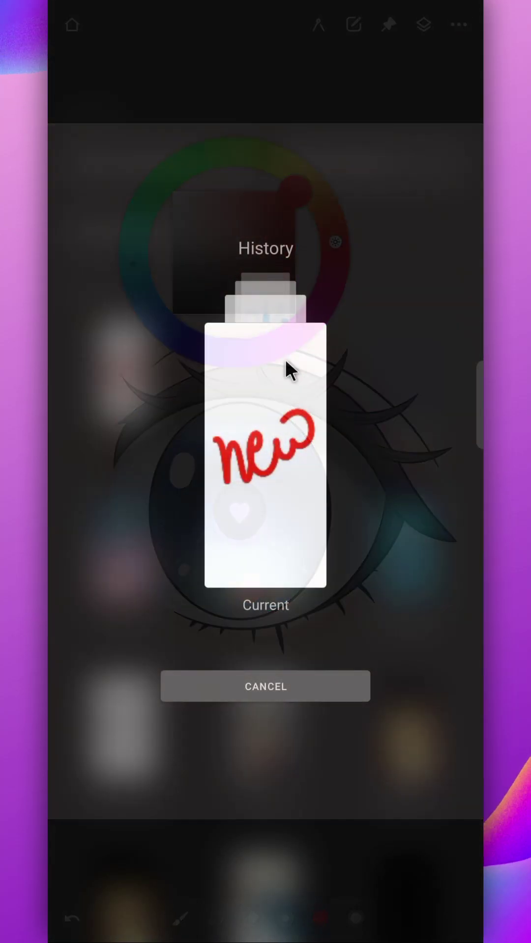
Move the floating colour wheel up, then draw cyan, orange and green test strokes on the canvas
drag(289, 368, 268, 687)
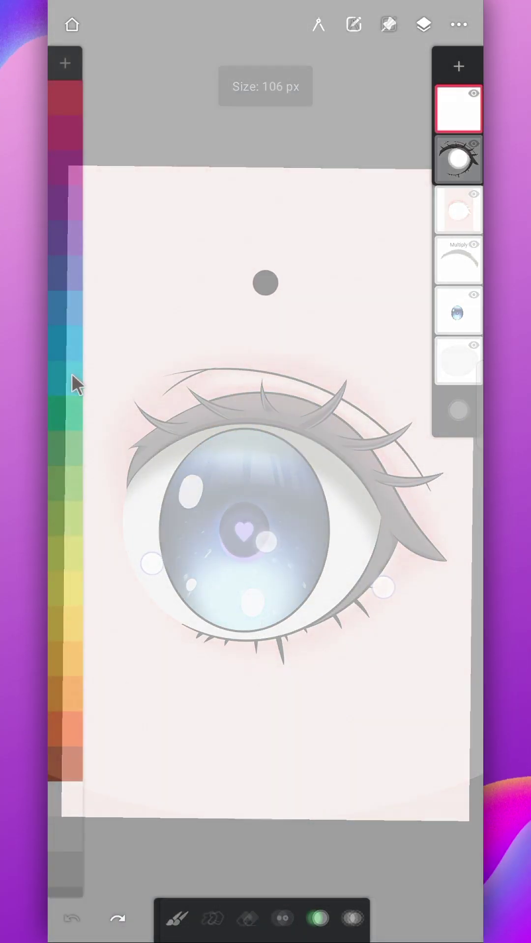
mouse_move(288, 284)
mouse_down()
mouse_move(215, 491)
mouse_move(293, 513)
mouse_up()
click(65, 603)
drag(146, 580, 374, 688)
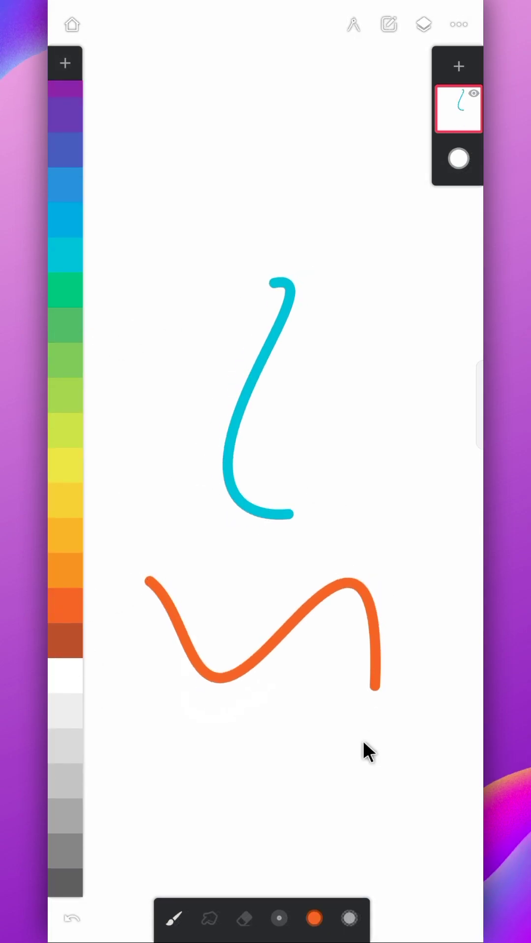
drag(150, 414, 399, 450)
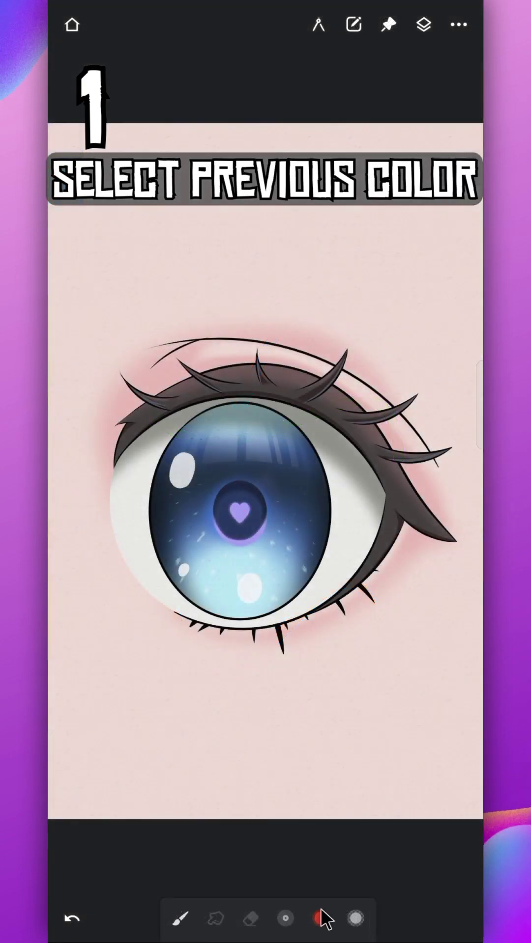
Switch back to the previous purple colour, paint an S-shaped stroke across the eye, and undo it
click(320, 919)
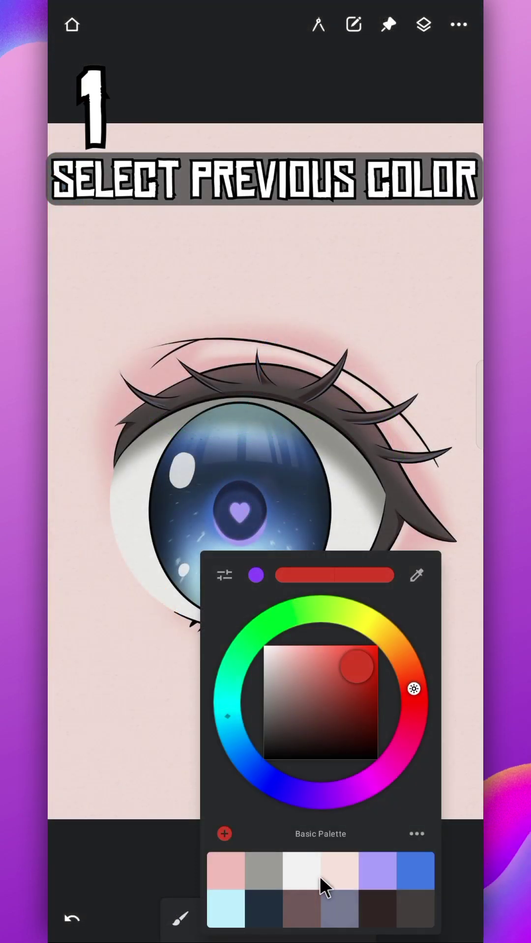
click(256, 575)
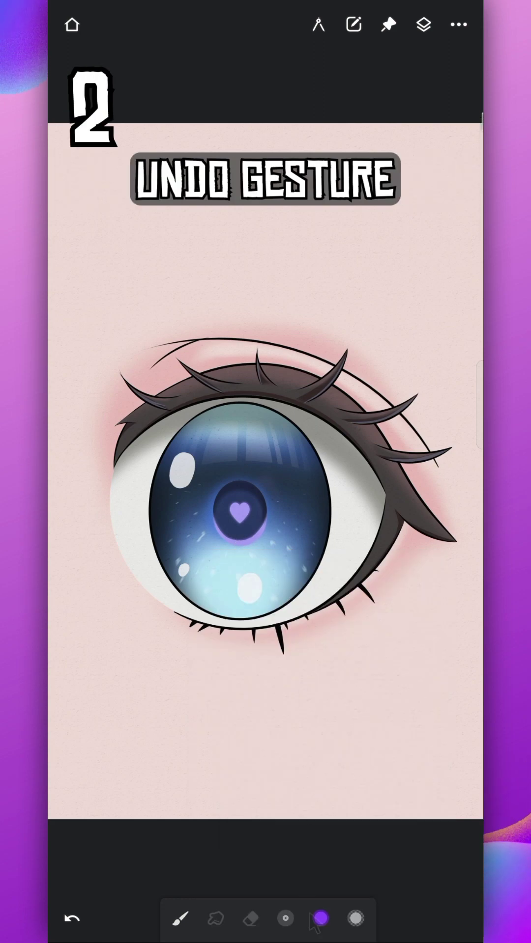
mouse_move(194, 280)
mouse_down()
mouse_move(308, 227)
mouse_move(128, 577)
mouse_move(178, 767)
mouse_up()
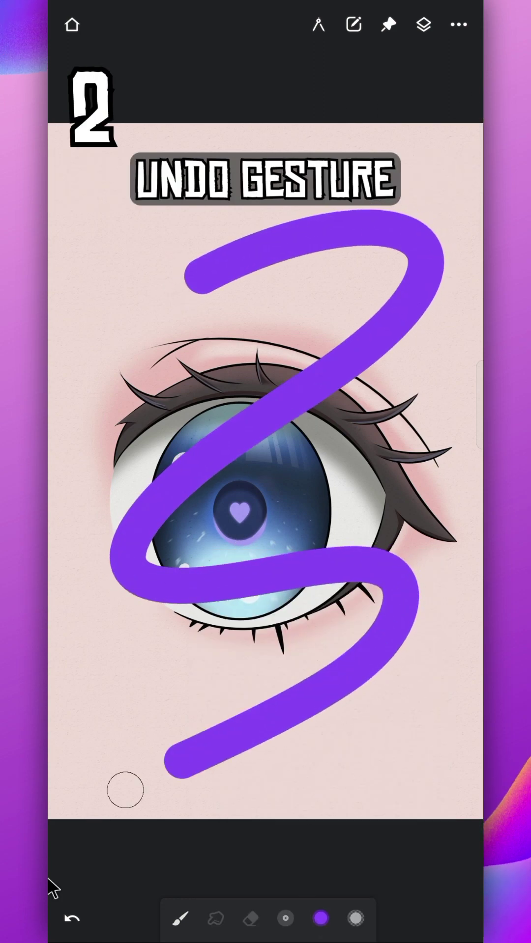
click(72, 919)
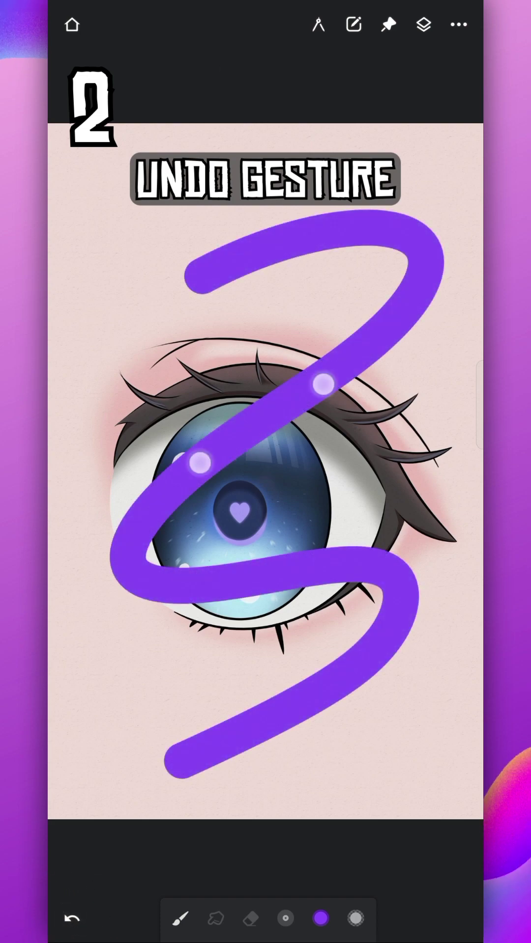
click(215, 499)
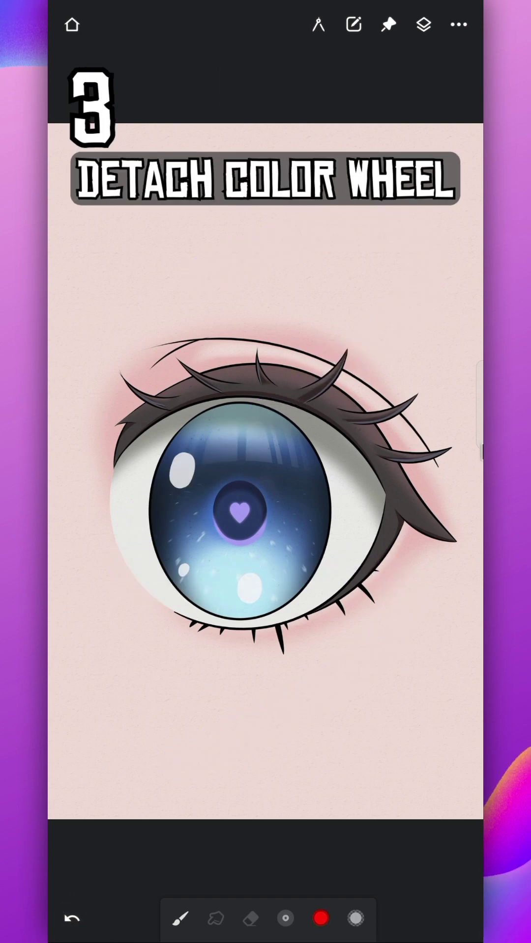
Detach the colour wheel into a floating disc and paint yellow-green and green strokes over the eye
click(322, 919)
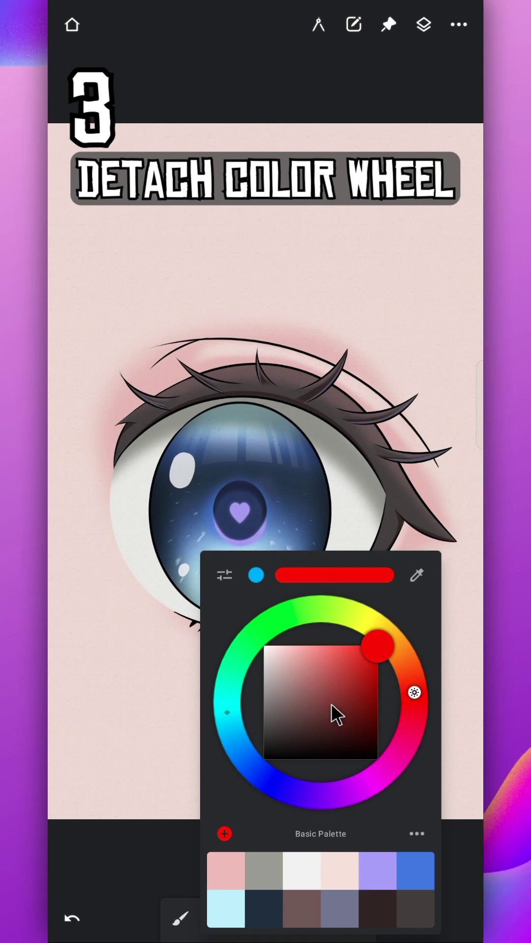
drag(331, 705, 168, 639)
drag(261, 652, 211, 572)
mouse_move(275, 217)
mouse_down()
mouse_move(299, 252)
mouse_move(314, 393)
mouse_up()
click(196, 663)
drag(211, 573, 168, 564)
mouse_move(354, 295)
mouse_down()
mouse_move(348, 426)
mouse_move(373, 531)
mouse_up()
Pick yellow-olive on the floating wheel, paint a 4-shaped stroke, and return the wheel to centre
mouse_move(169, 564)
mouse_down()
mouse_move(266, 656)
mouse_move(215, 579)
mouse_up()
click(190, 653)
drag(314, 285, 388, 653)
mouse_move(164, 663)
mouse_down()
mouse_move(300, 394)
mouse_move(253, 594)
mouse_move(288, 417)
mouse_up()
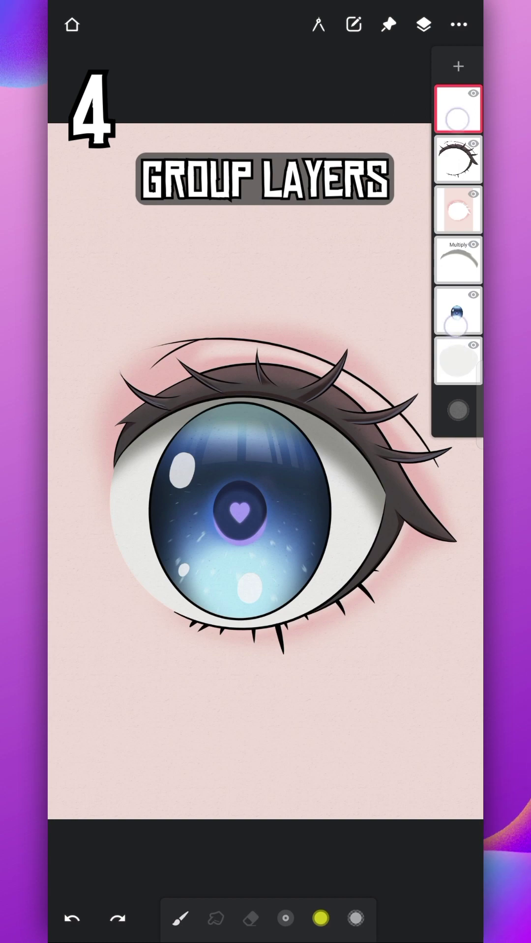
Pinch the eye's layers into Group 1, expand it, and start renaming the group
drag(457, 109, 457, 173)
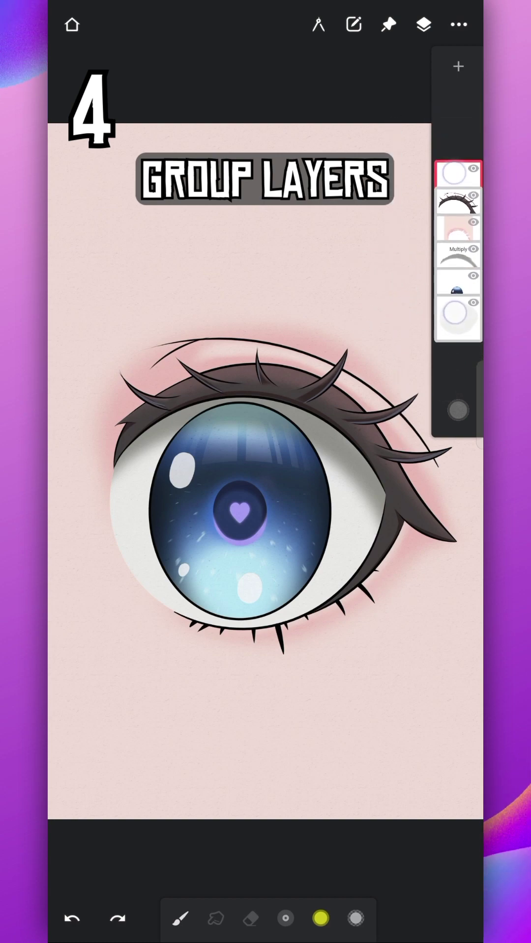
click(455, 95)
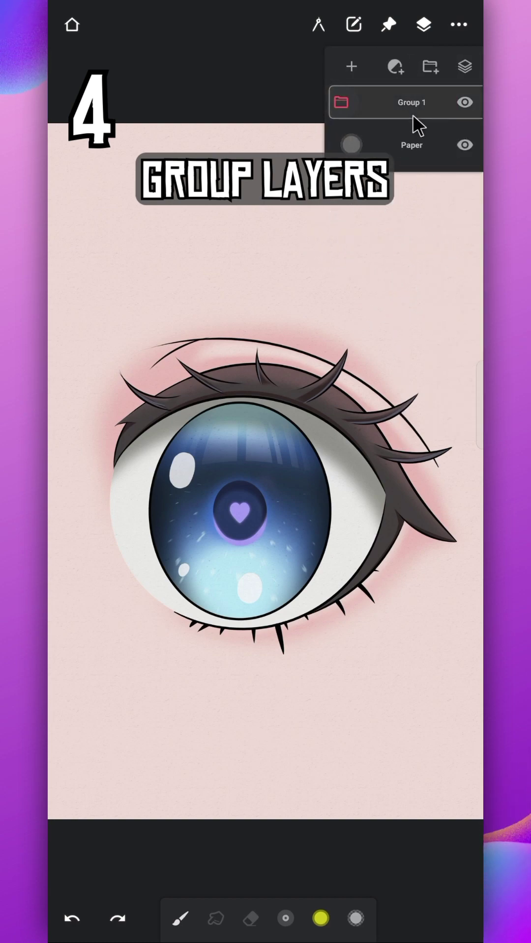
click(415, 103)
click(414, 109)
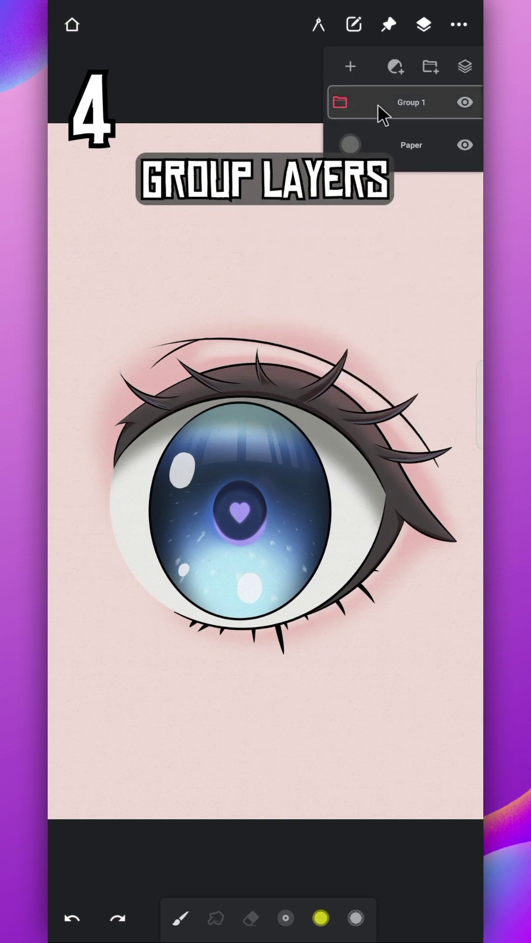
click(339, 101)
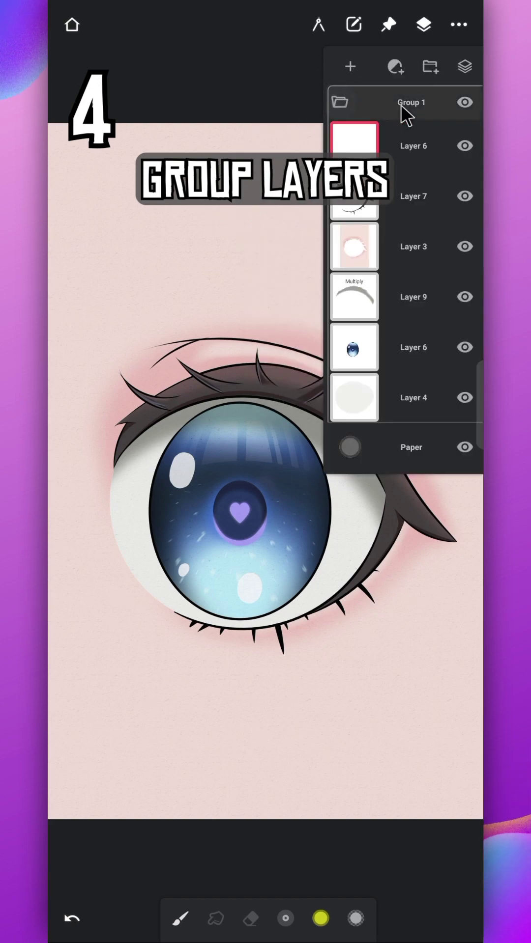
click(420, 104)
click(388, 45)
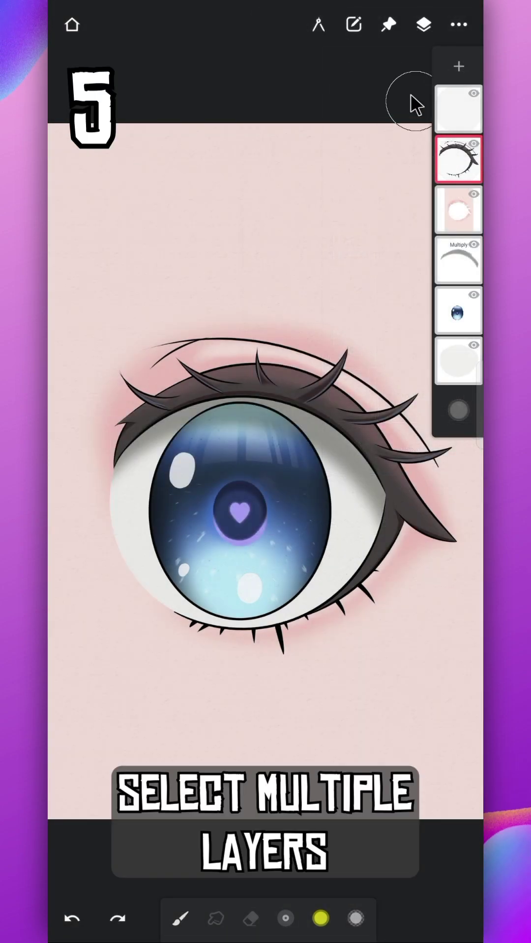
In Basic transform, select the pink and iris layers, flip and rotate them 90°, and stamp a merged copy
click(414, 21)
click(253, 202)
click(457, 219)
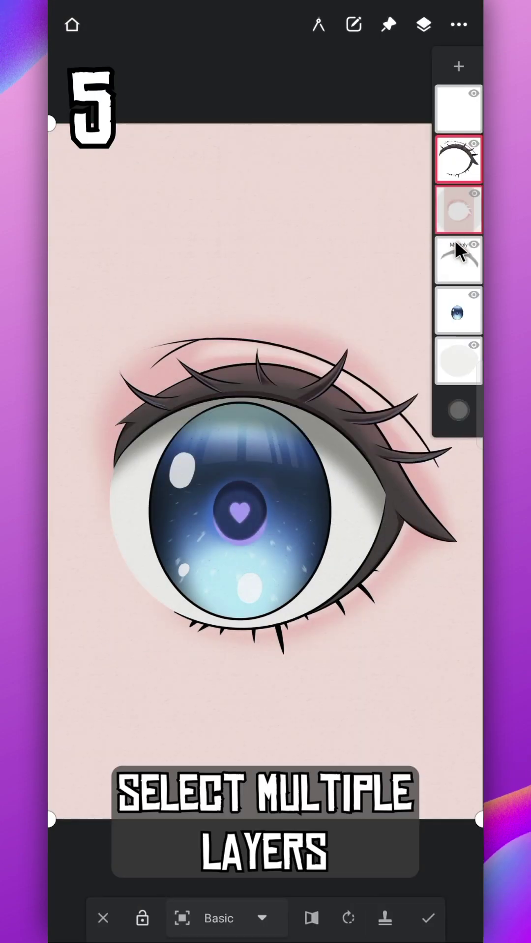
click(459, 305)
drag(321, 554, 287, 471)
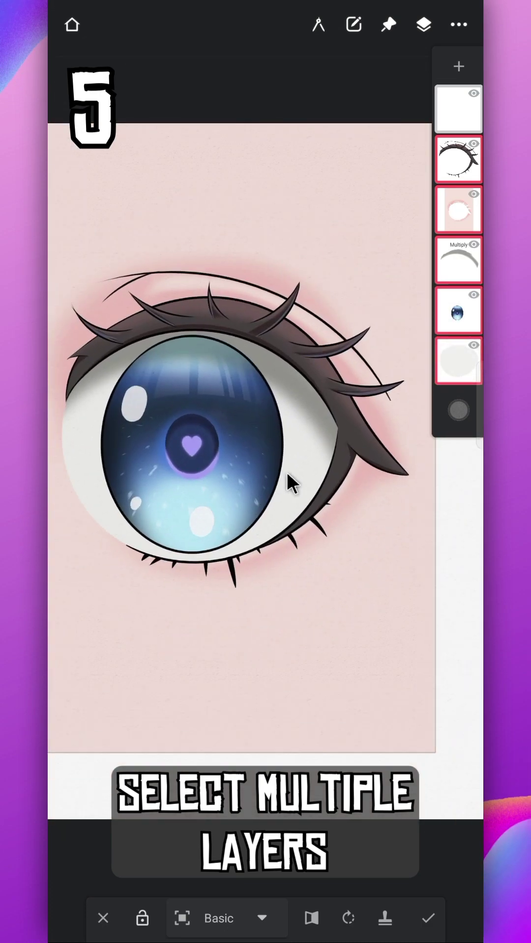
click(74, 870)
click(311, 918)
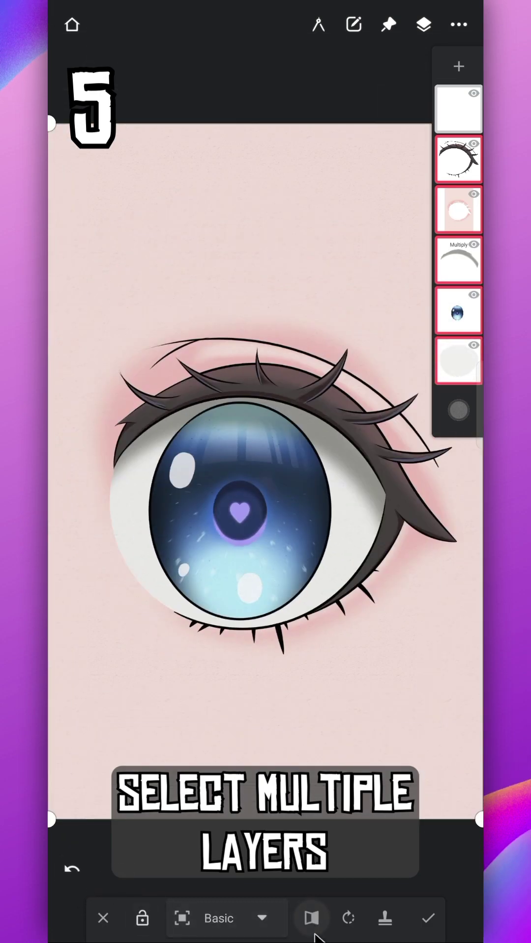
click(350, 926)
click(386, 920)
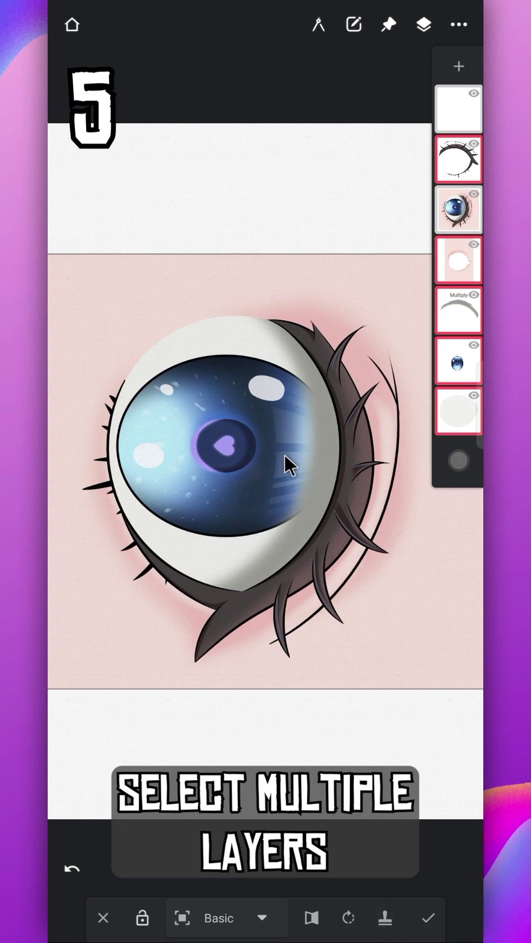
drag(284, 463, 294, 422)
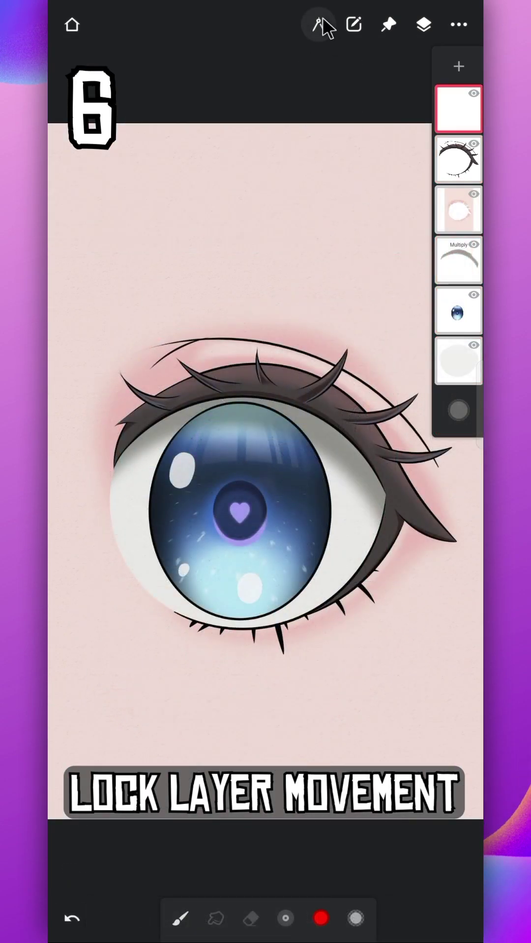
Lock the canvas view with Camera > Lock, then leave the painting and save its changes
click(320, 23)
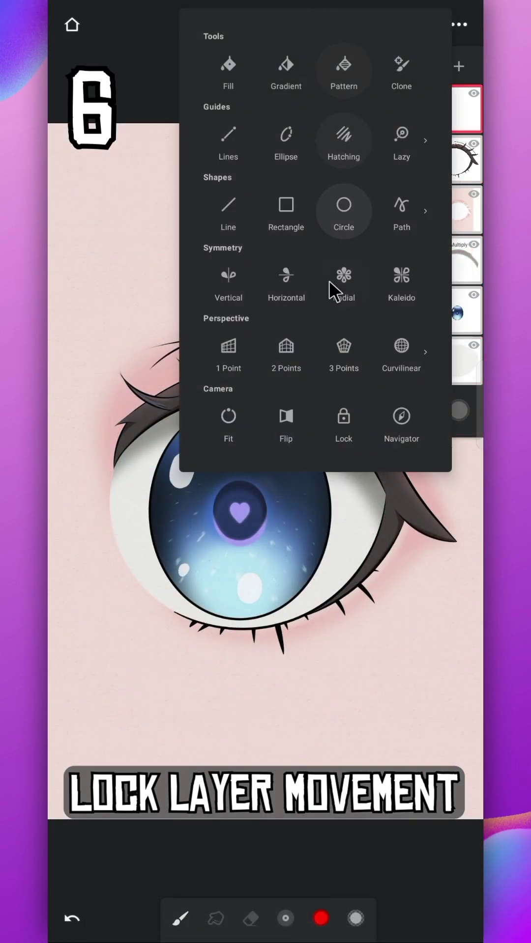
click(350, 419)
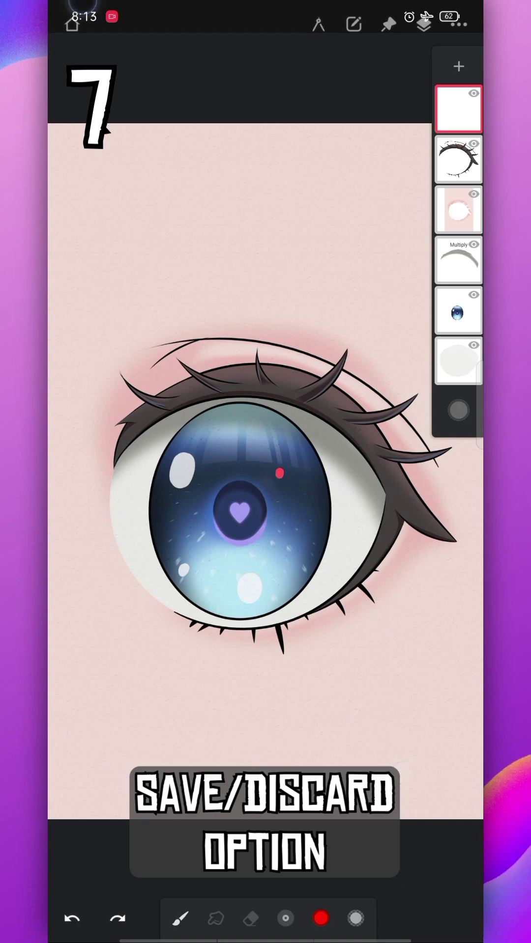
key(Escape)
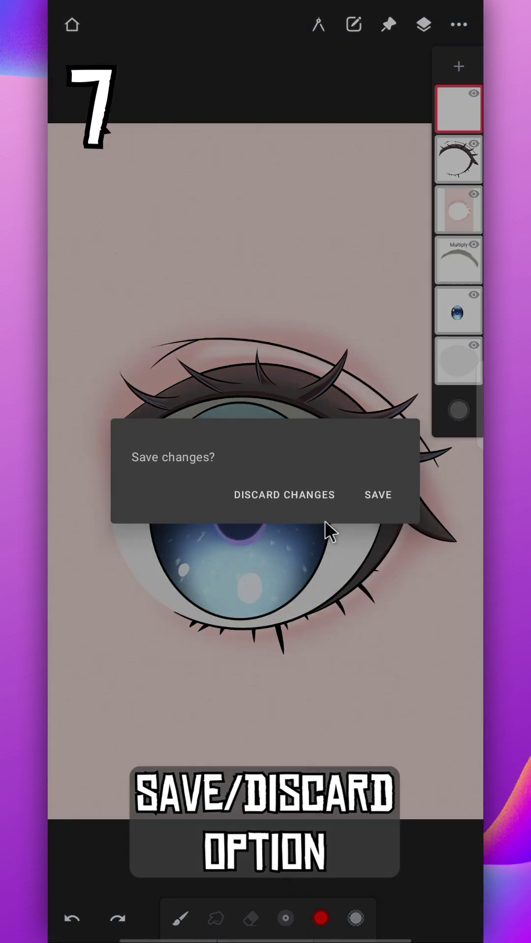
click(406, 506)
From the painting's options, open Settings and scroll down to the Save changes prompt option
click(459, 25)
click(432, 63)
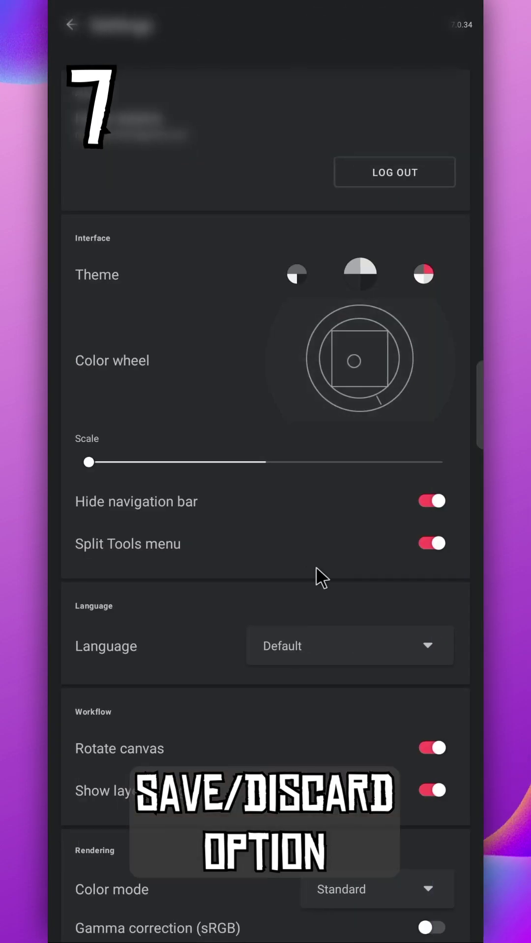
scroll(307, 570, down, 5)
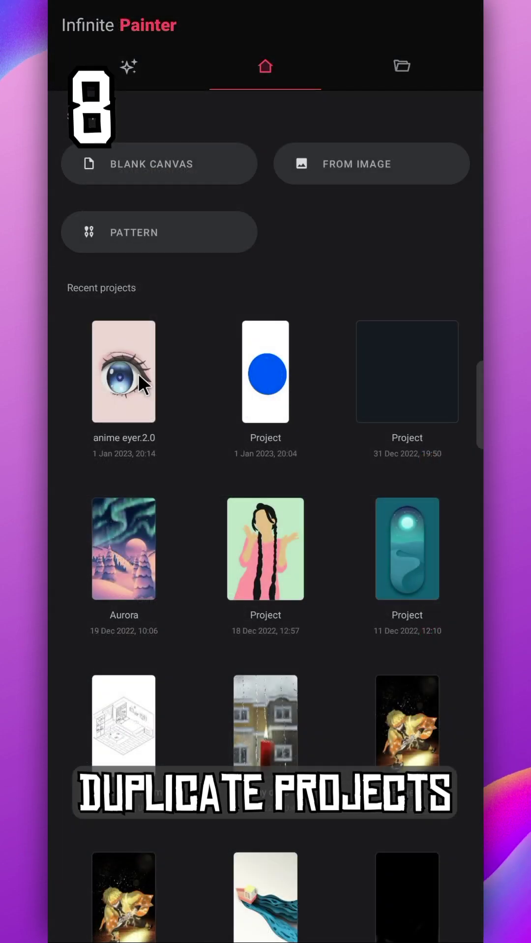
Duplicate the eye project, replace the blue 'old' drawing with a red 'new', and save
right_click(123, 377)
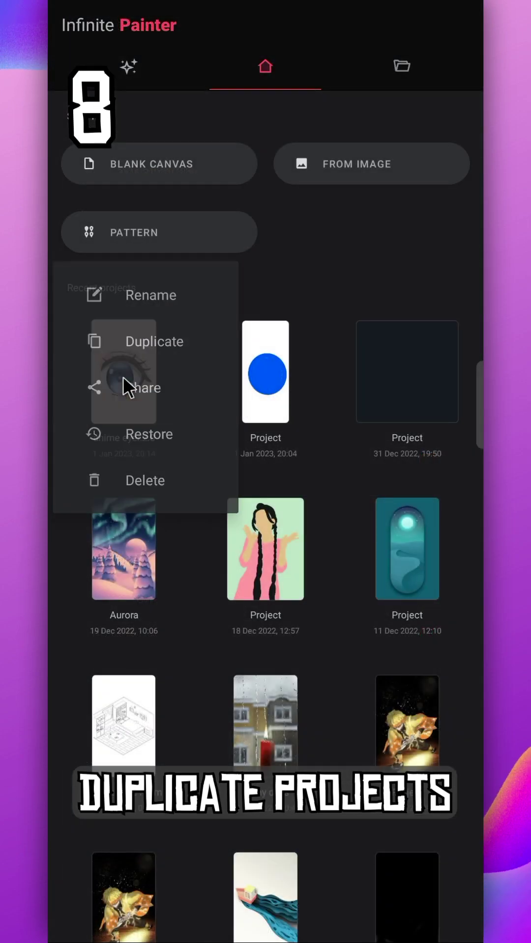
click(172, 344)
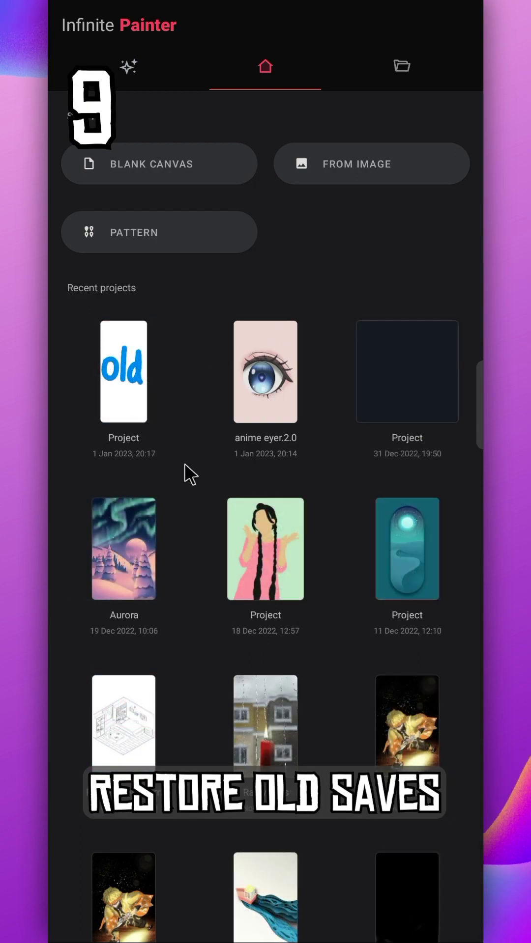
click(120, 401)
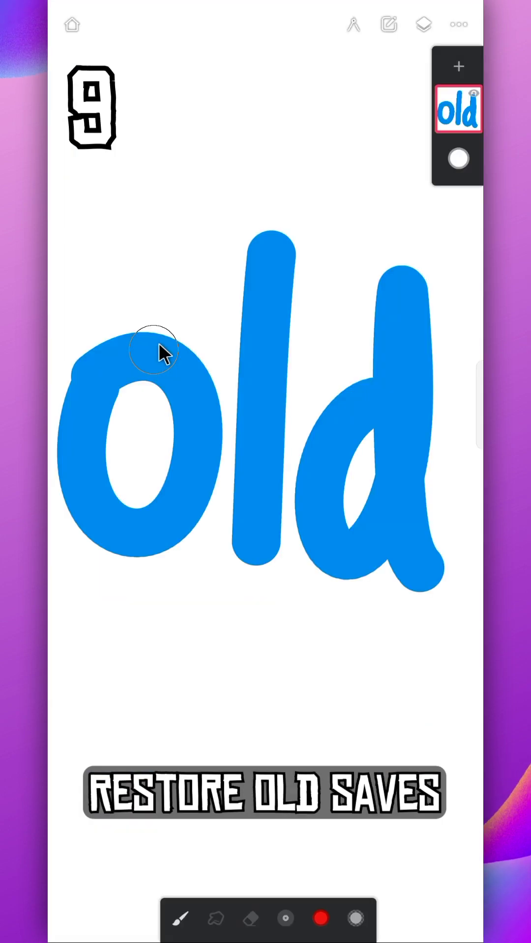
click(454, 121)
mouse_move(81, 415)
mouse_down()
mouse_move(211, 419)
mouse_move(204, 457)
mouse_move(339, 495)
mouse_move(325, 352)
mouse_up()
key(Escape)
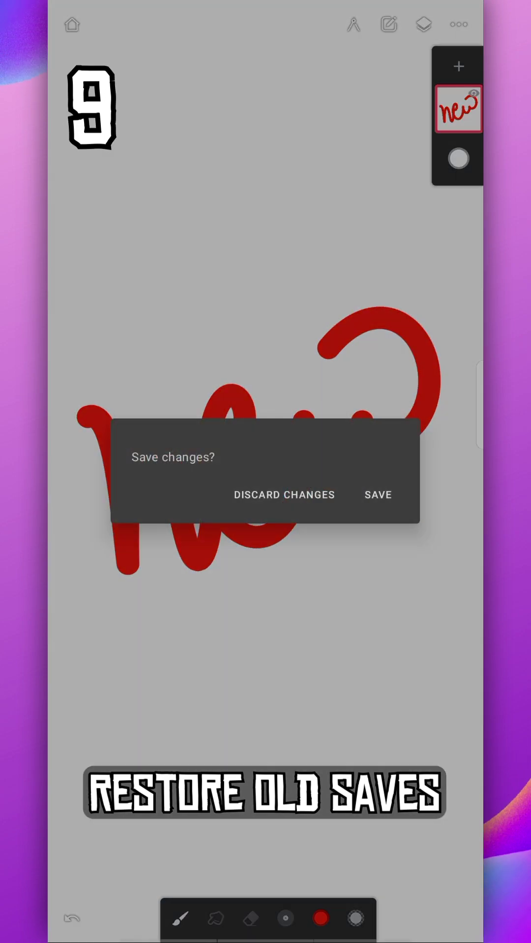
click(378, 495)
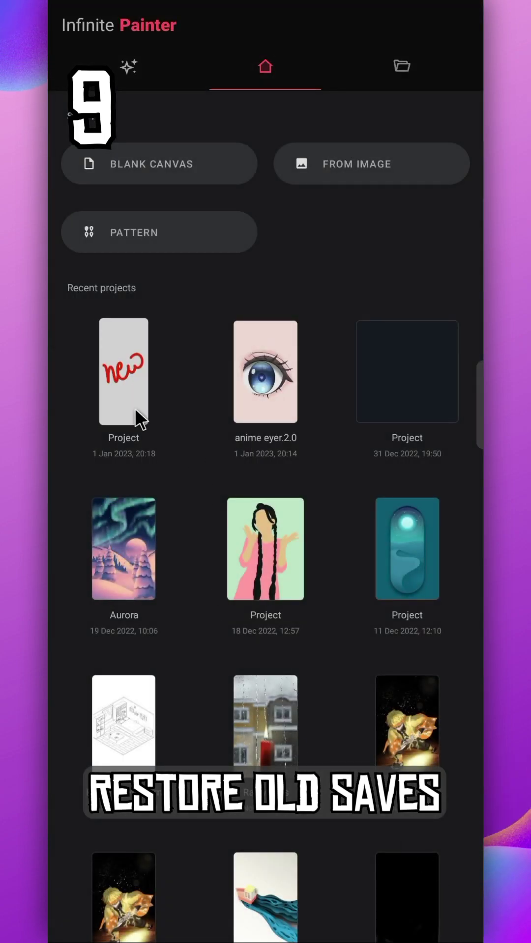
Restore the older 'old' save from the project's History and start renaming the restored project
right_click(137, 417)
click(160, 436)
scroll(275, 515, up, 1)
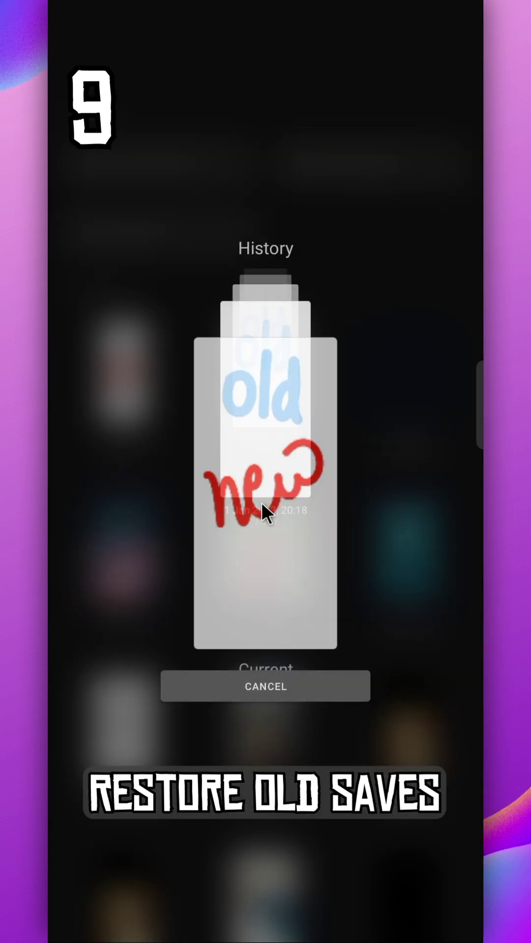
click(339, 689)
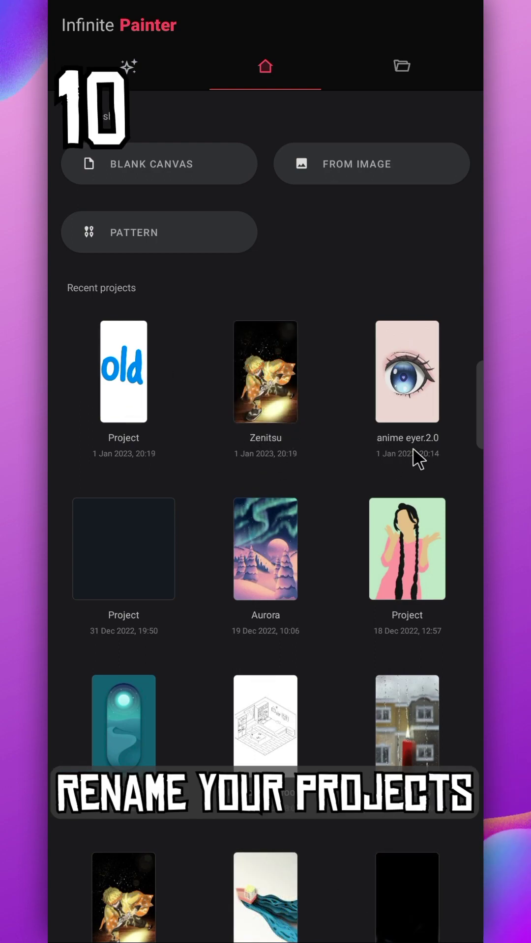
click(131, 375)
click(155, 298)
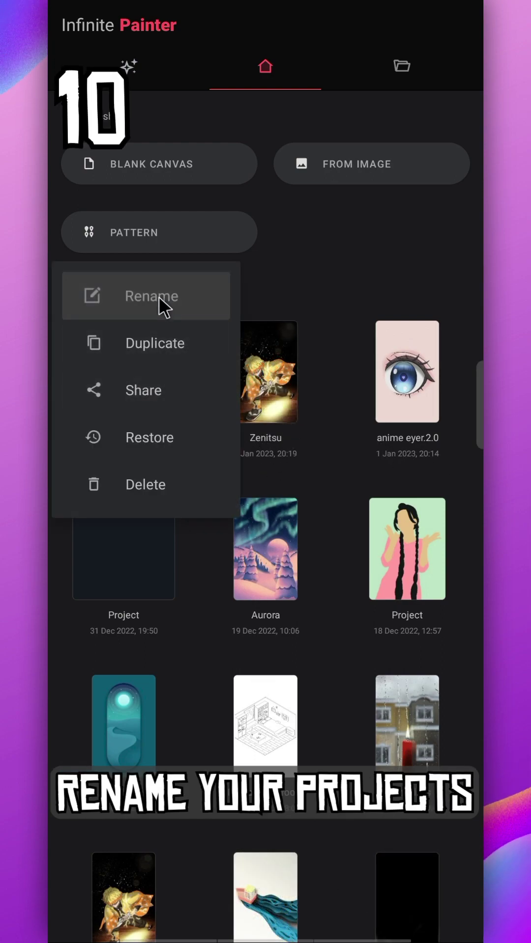
Cancel the rename and add a blank layer beneath the squares layer
click(337, 497)
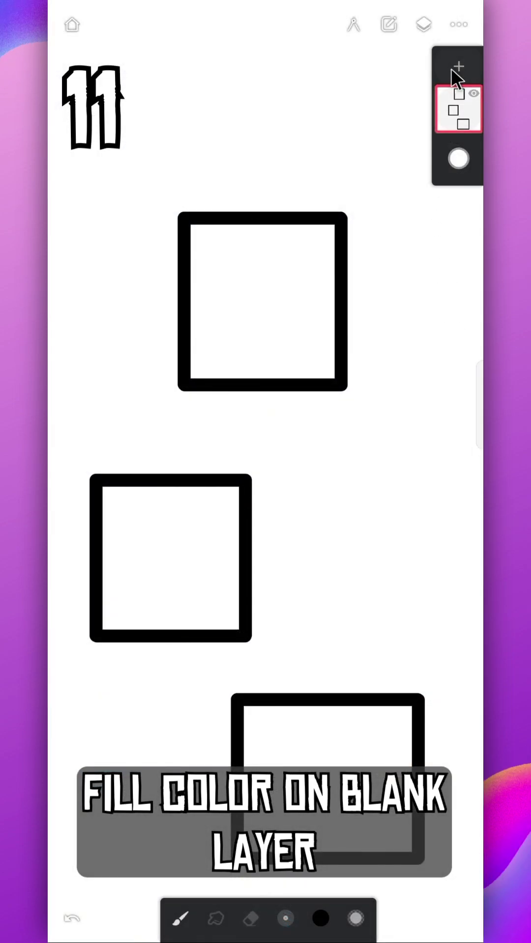
click(459, 66)
drag(455, 94, 454, 175)
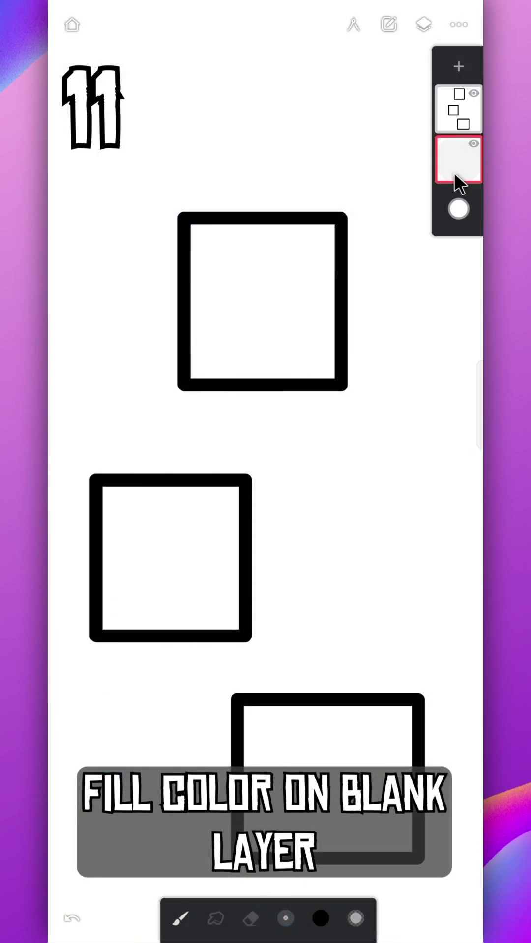
Fill the top, middle and bottom squares yellow, toggling the outline layer to check the fills
click(355, 23)
click(251, 63)
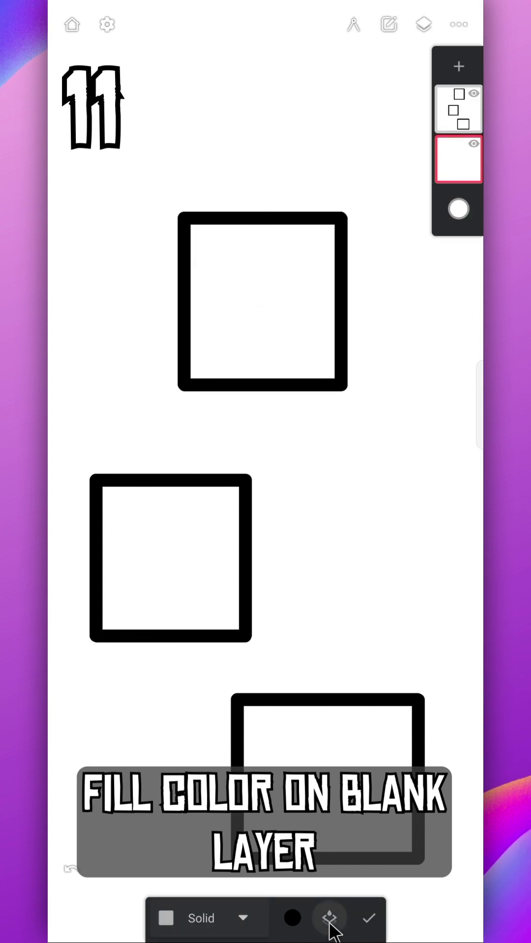
click(297, 322)
click(194, 553)
click(294, 727)
click(473, 94)
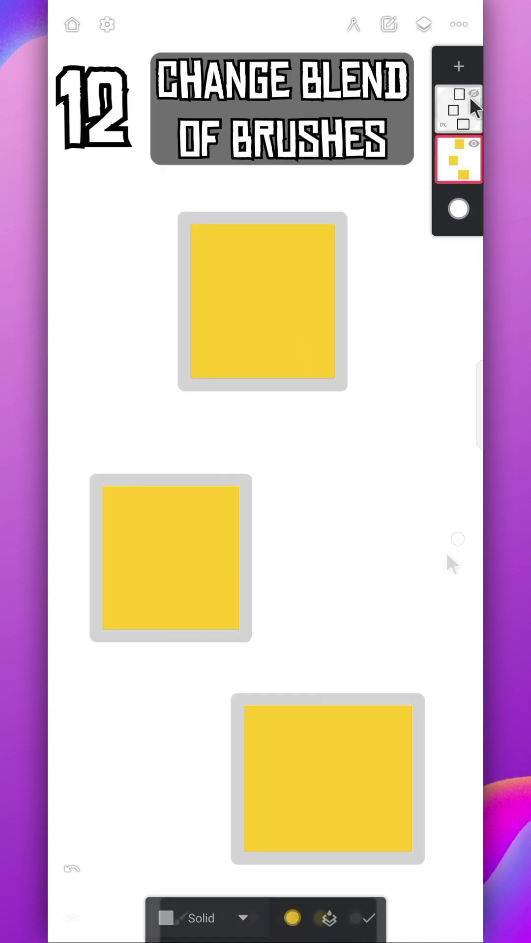
click(473, 93)
click(369, 918)
Set the brush blending mode to Multiply and paint zigzags in the top and middle squares
click(285, 918)
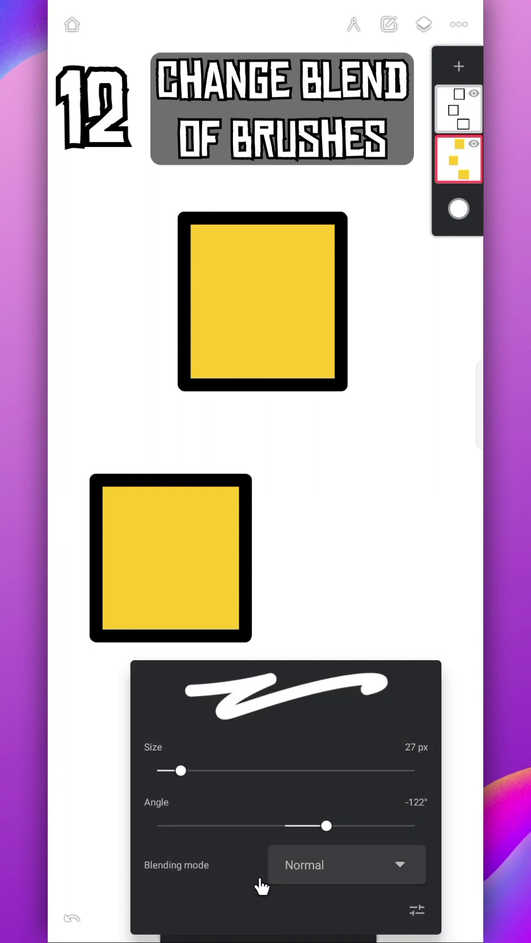
click(362, 888)
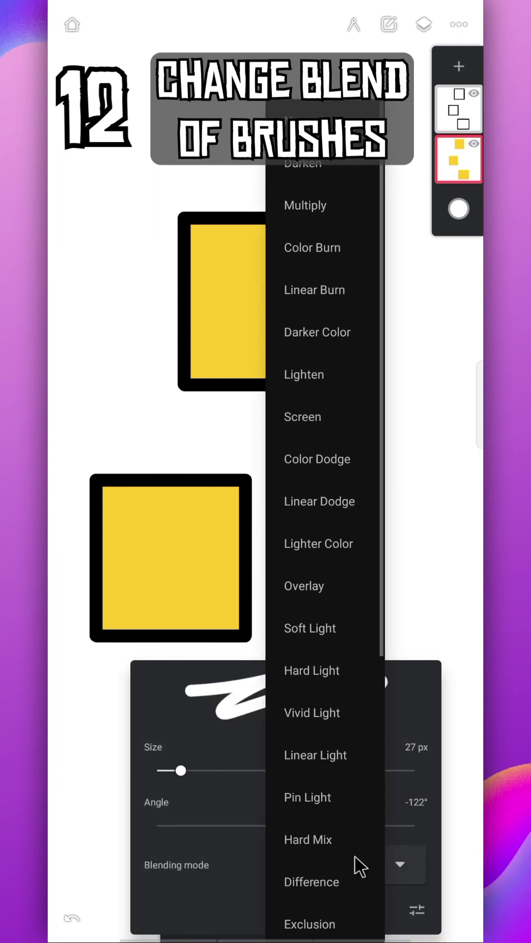
click(332, 205)
mouse_move(207, 258)
mouse_down()
mouse_move(306, 263)
mouse_move(321, 339)
mouse_up()
mouse_move(109, 514)
mouse_down()
mouse_move(156, 493)
mouse_move(219, 623)
mouse_up()
Paint a zigzag in the bottom square, then shrink the brush to about 6.7 px, then 0.1 px
drag(250, 717, 383, 739)
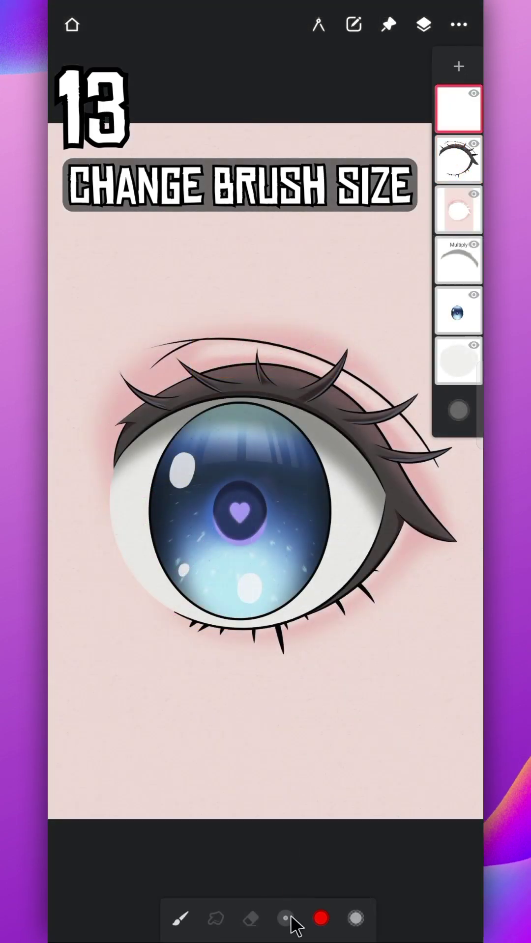
click(290, 917)
mouse_move(294, 771)
mouse_down()
mouse_move(275, 786)
mouse_move(213, 802)
mouse_move(169, 801)
mouse_up()
click(282, 653)
mouse_move(287, 919)
mouse_down()
mouse_move(288, 925)
mouse_move(206, 915)
mouse_move(339, 920)
mouse_up()
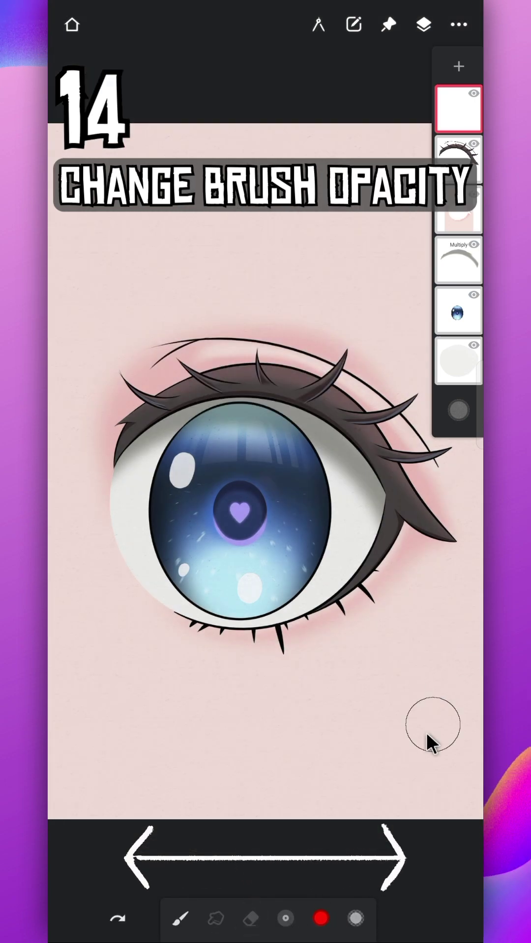
Lower brush opacity to about 49% for a translucent red stroke, then raise it to 100% for opaque strokes
click(356, 919)
drag(445, 754, 316, 753)
click(358, 379)
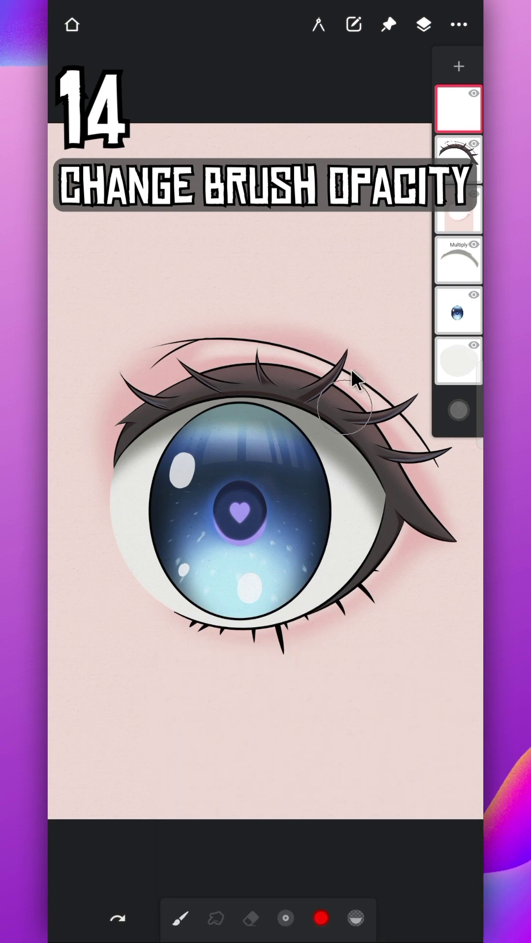
drag(376, 243, 220, 744)
drag(355, 918, 466, 919)
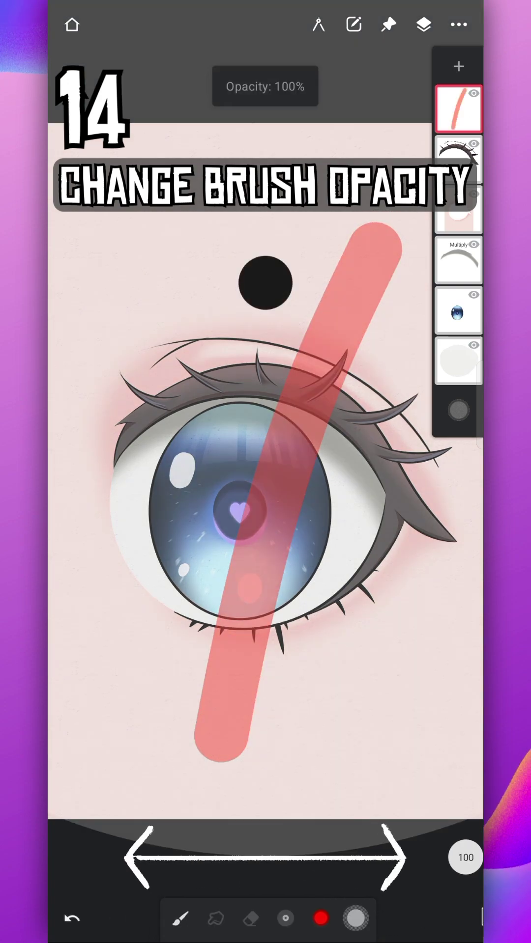
drag(241, 299, 363, 544)
drag(386, 600, 444, 691)
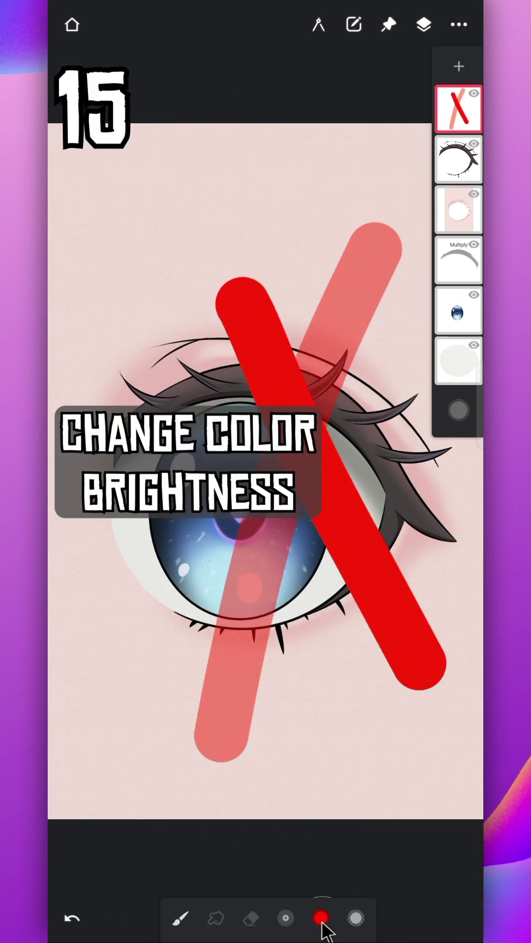
Shift the red toward grey and back, then vary its brightness darker, to about +47% and +99%
click(322, 918)
drag(379, 701, 267, 722)
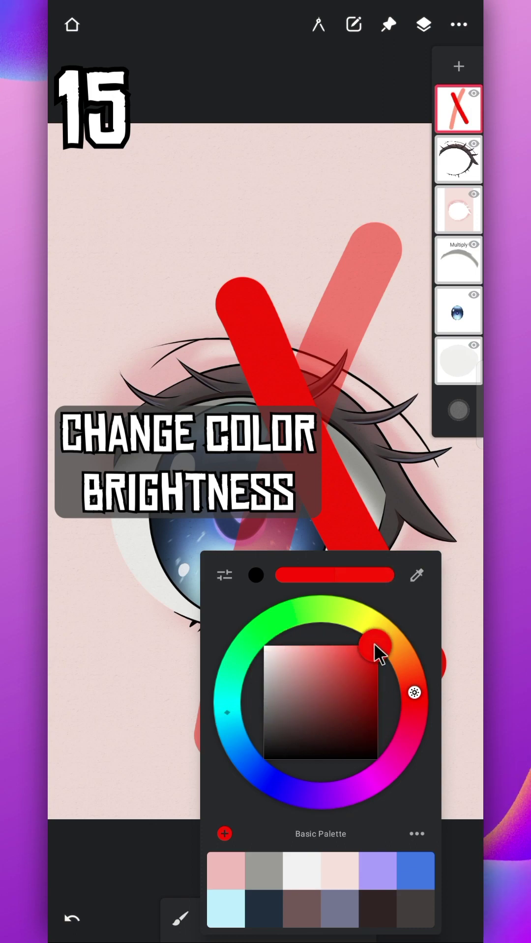
drag(387, 654, 396, 496)
click(322, 917)
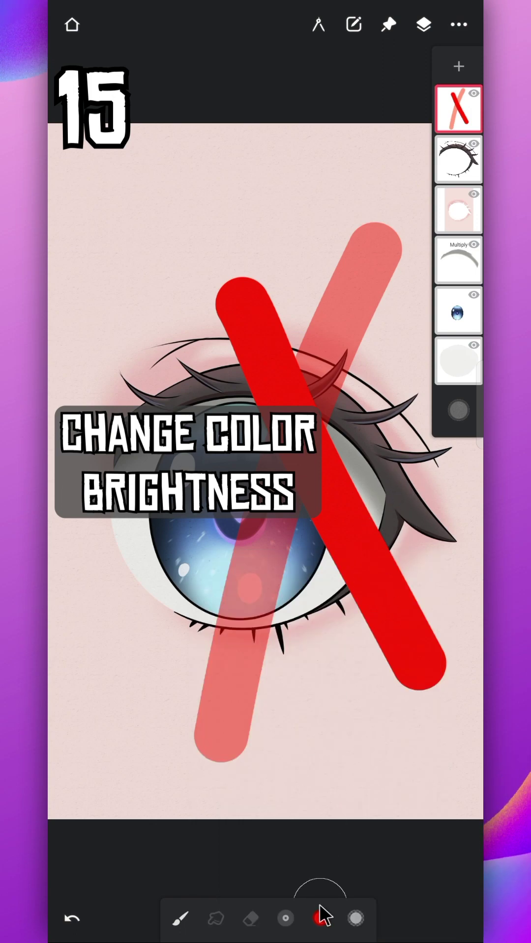
drag(283, 928, 57, 920)
click(323, 922)
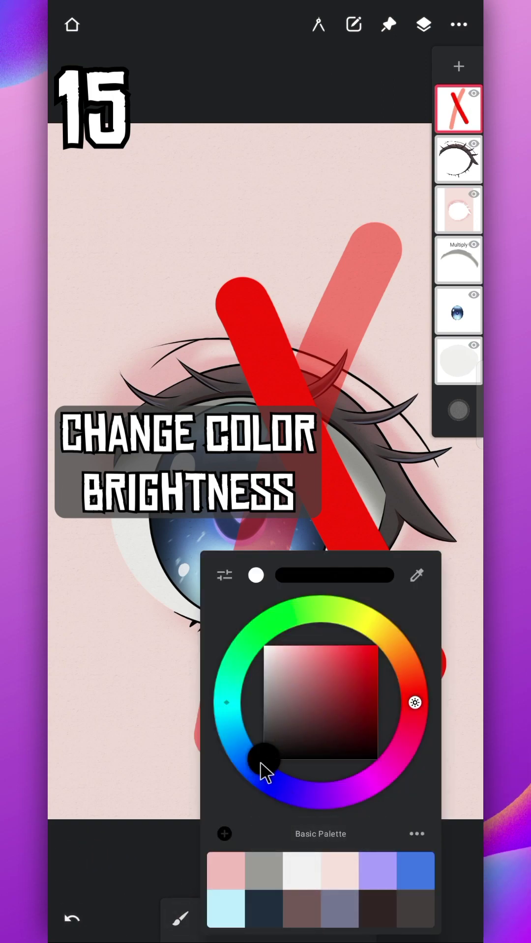
click(320, 918)
drag(341, 921, 469, 921)
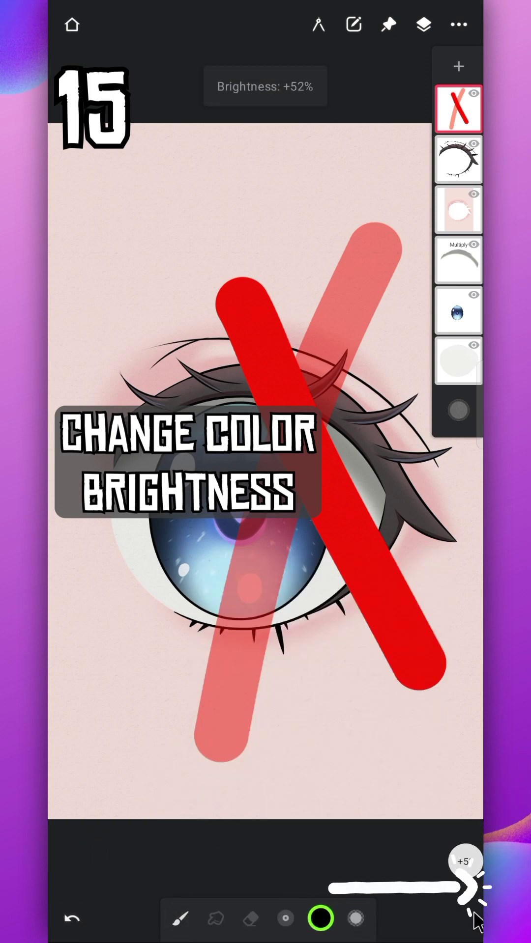
click(320, 919)
click(323, 920)
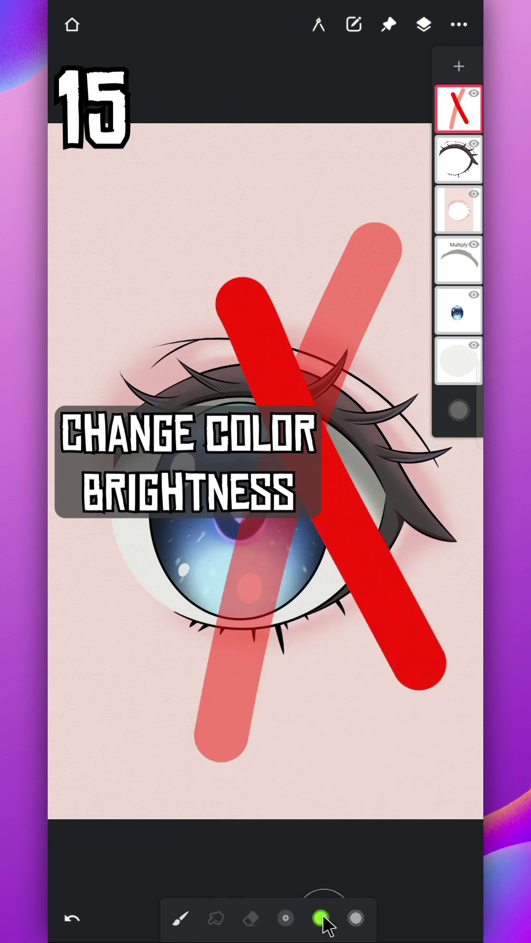
drag(323, 920, 482, 917)
click(320, 918)
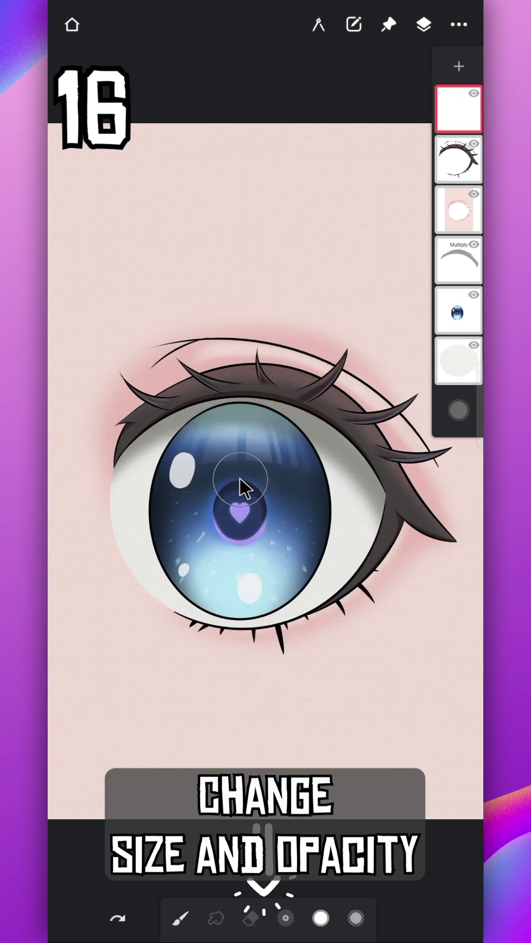
Zoom the view out, resize the brush to 156 px and lower its opacity to 83% by gesture
drag(142, 545, 151, 562)
mouse_move(302, 501)
mouse_down()
mouse_move(294, 319)
mouse_move(300, 555)
mouse_move(281, 405)
mouse_move(275, 482)
mouse_up()
click(402, 408)
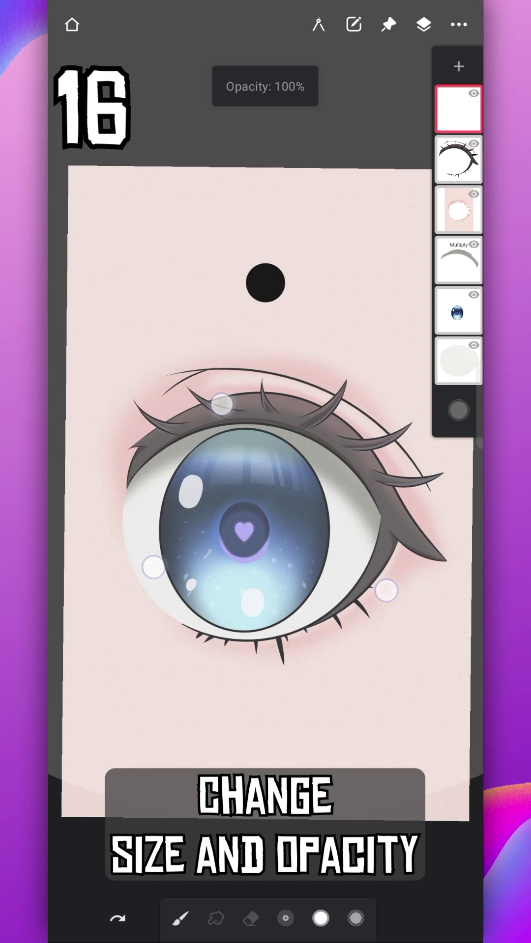
drag(222, 404, 98, 403)
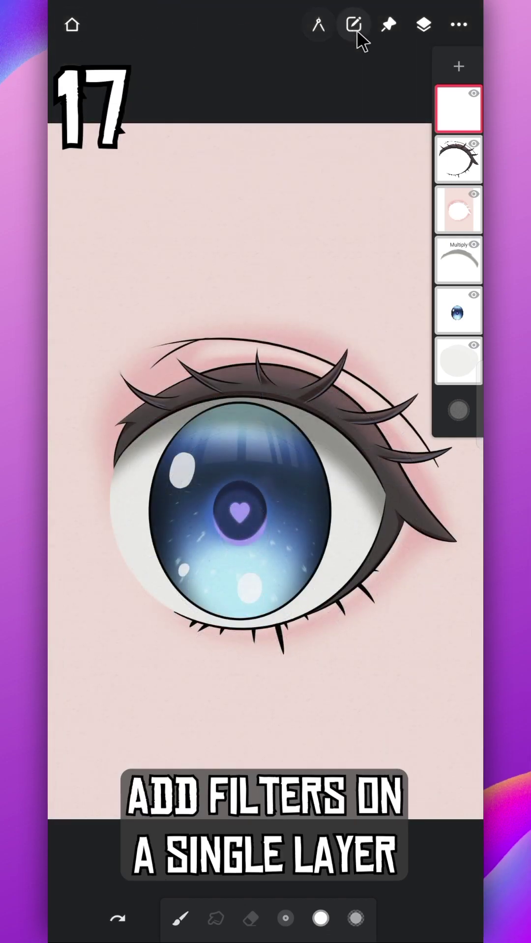
Open the Edit > Filters gallery, then the full brush editor's Special settings
click(353, 24)
click(306, 273)
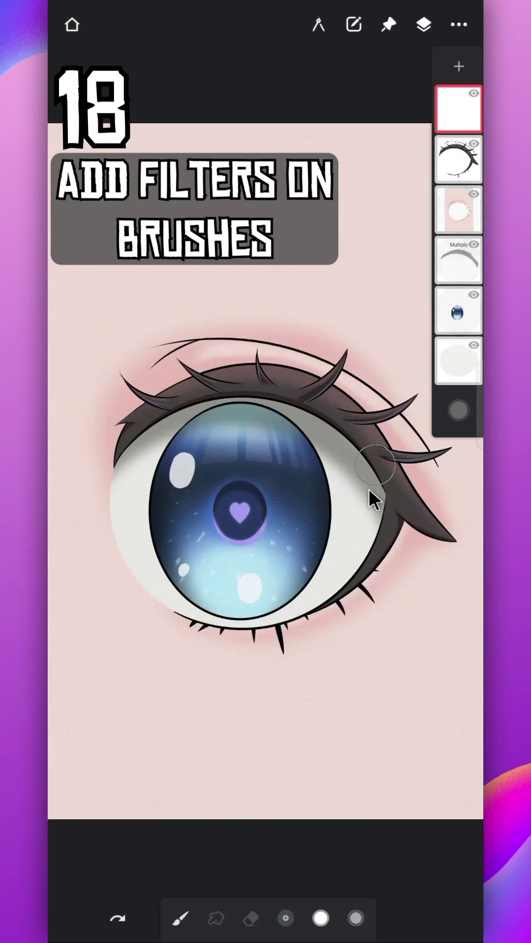
click(355, 918)
click(450, 912)
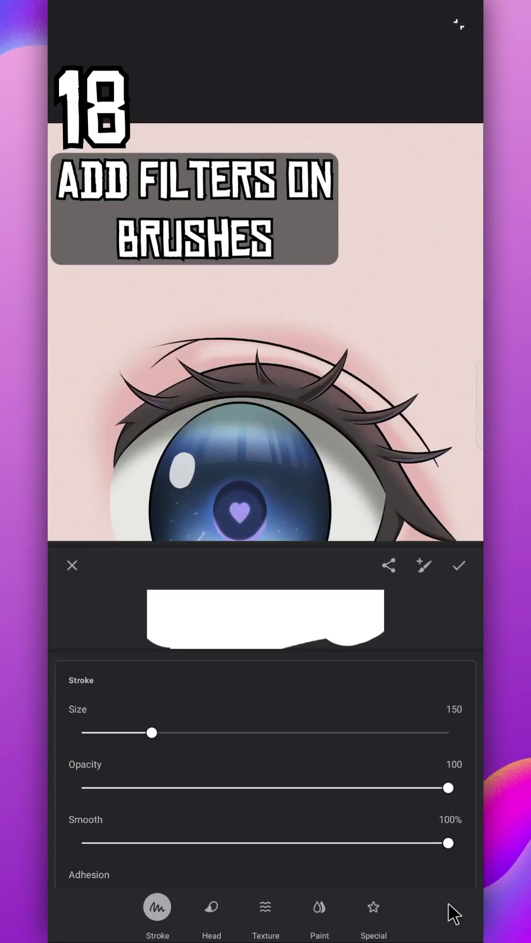
click(379, 915)
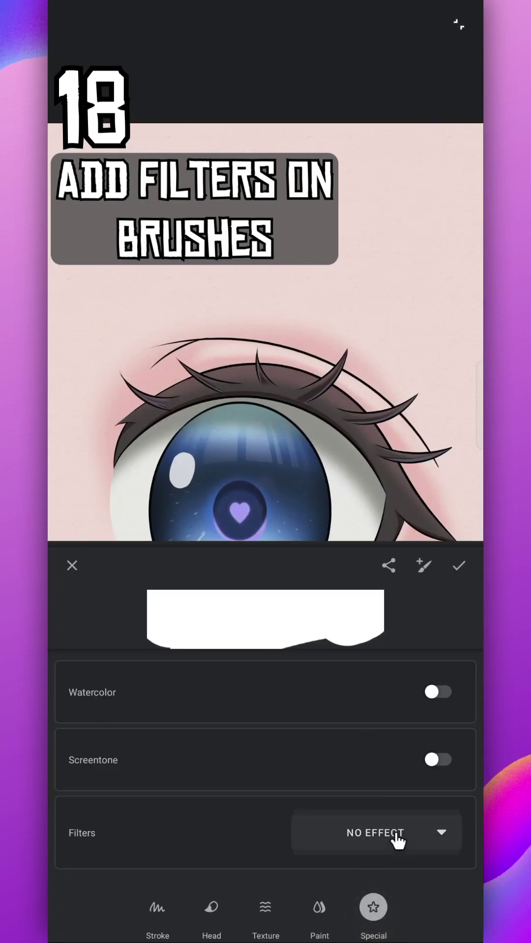
Set the brush filter to Black & White, paint the blue iris grey, and dock the brush tray left
click(396, 832)
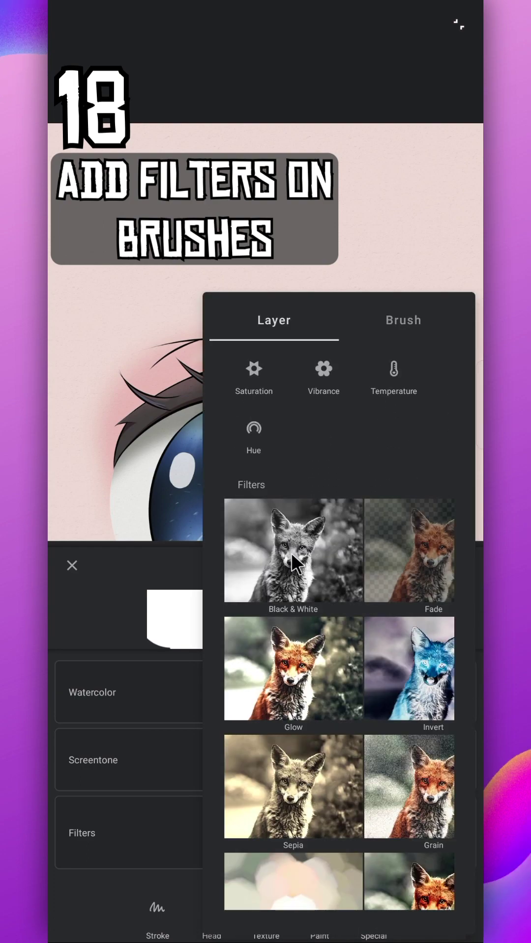
click(290, 552)
click(458, 568)
mouse_move(281, 564)
mouse_down()
mouse_move(231, 701)
mouse_move(191, 486)
mouse_move(188, 670)
mouse_up()
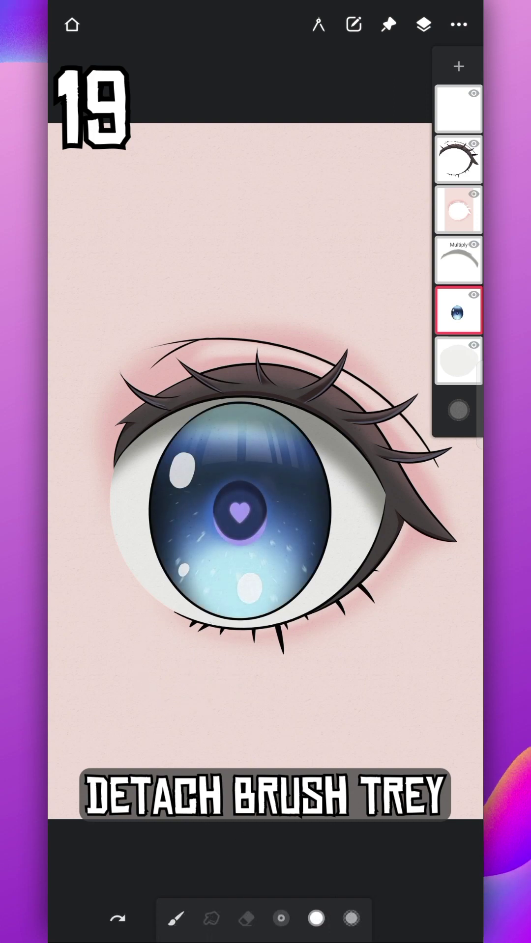
mouse_move(264, 919)
mouse_down()
mouse_move(253, 673)
mouse_move(457, 611)
mouse_move(70, 569)
mouse_move(71, 533)
mouse_move(236, 22)
mouse_move(245, 22)
mouse_move(266, 919)
mouse_up()
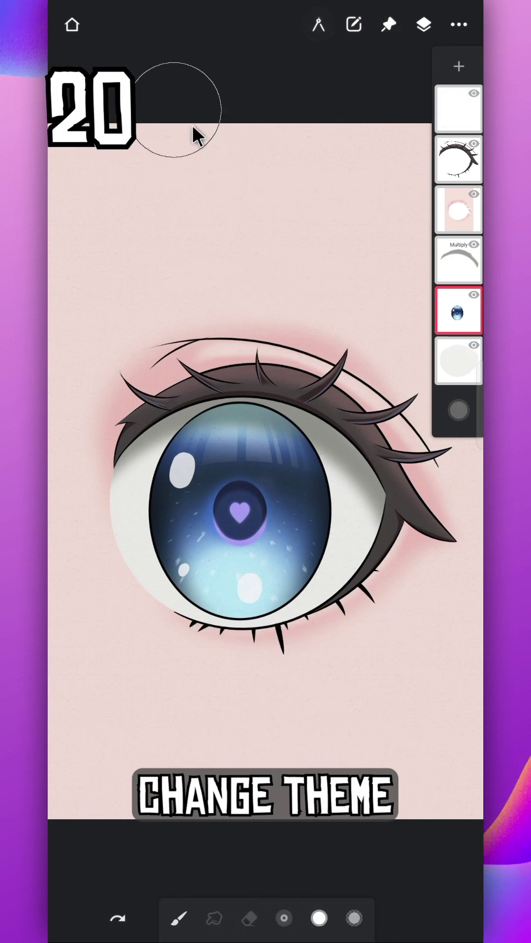
Switch the app to the dark theme in Settings and return to the canvas
click(458, 25)
click(434, 174)
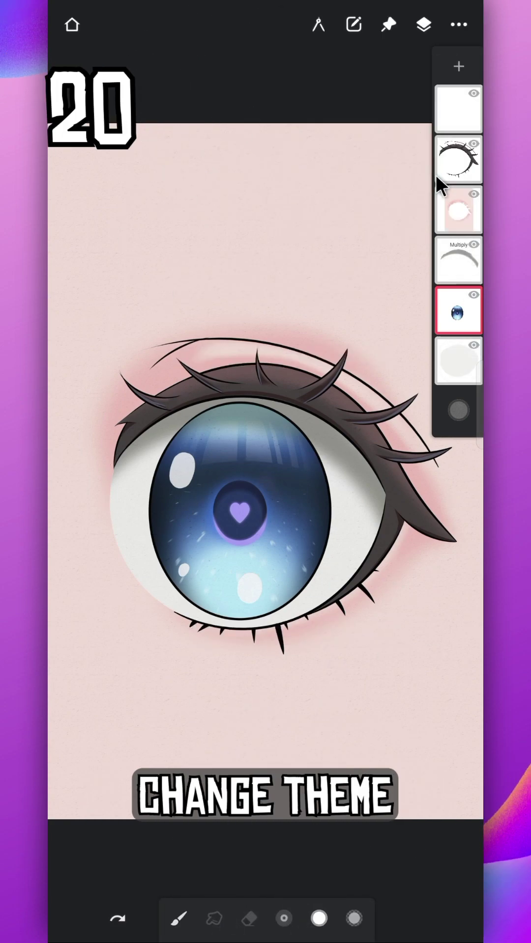
click(310, 268)
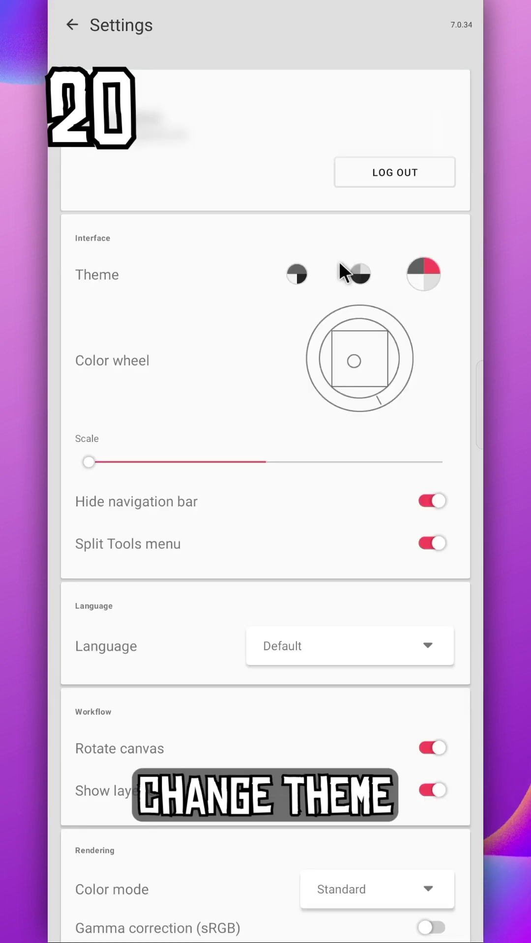
click(361, 273)
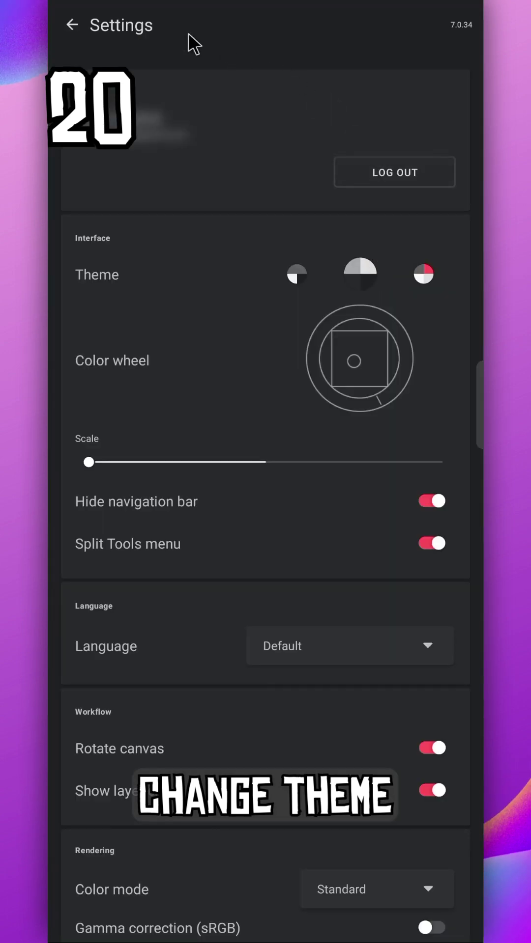
click(74, 25)
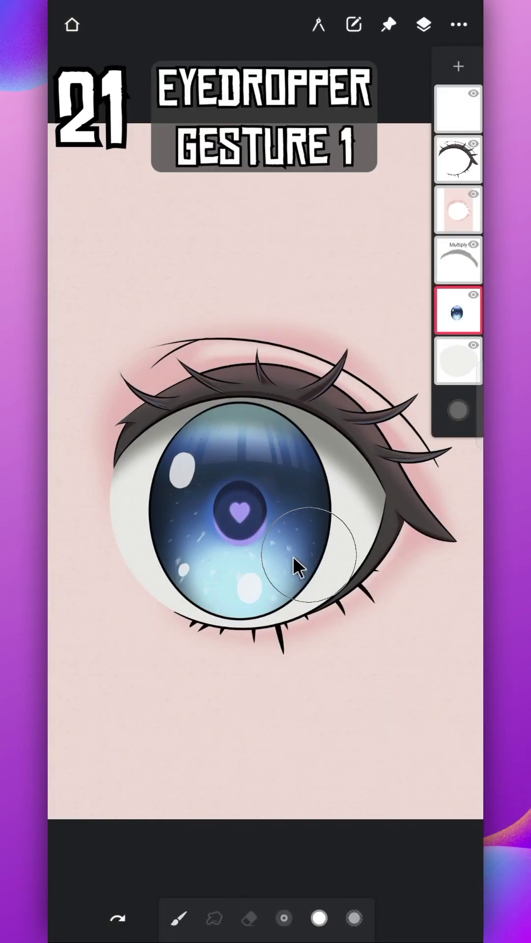
Sample the iris blue and the heart's purple from the eye, undoing each test stroke
mouse_move(321, 929)
mouse_down()
mouse_move(316, 792)
mouse_move(263, 616)
mouse_move(307, 524)
mouse_move(256, 427)
mouse_move(159, 506)
mouse_move(278, 594)
mouse_move(394, 452)
mouse_move(380, 452)
mouse_move(289, 546)
mouse_move(279, 533)
mouse_up()
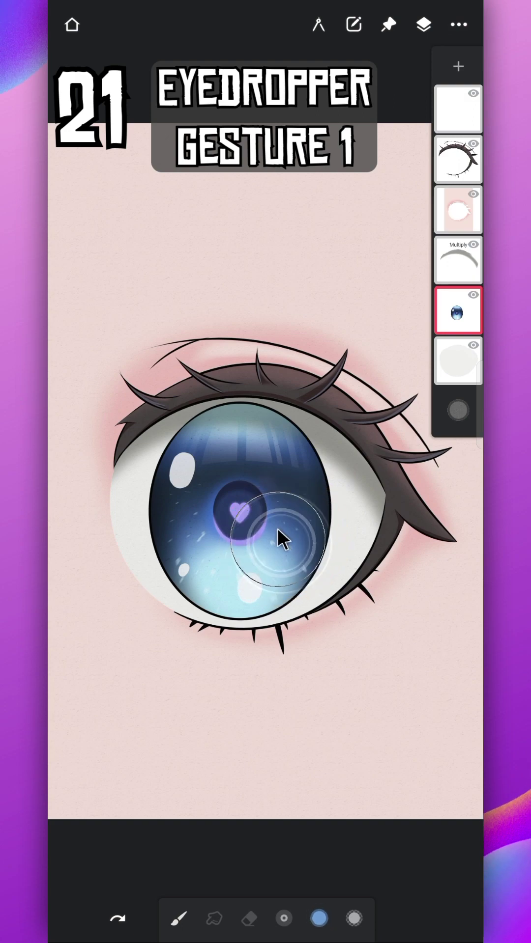
drag(236, 364, 212, 653)
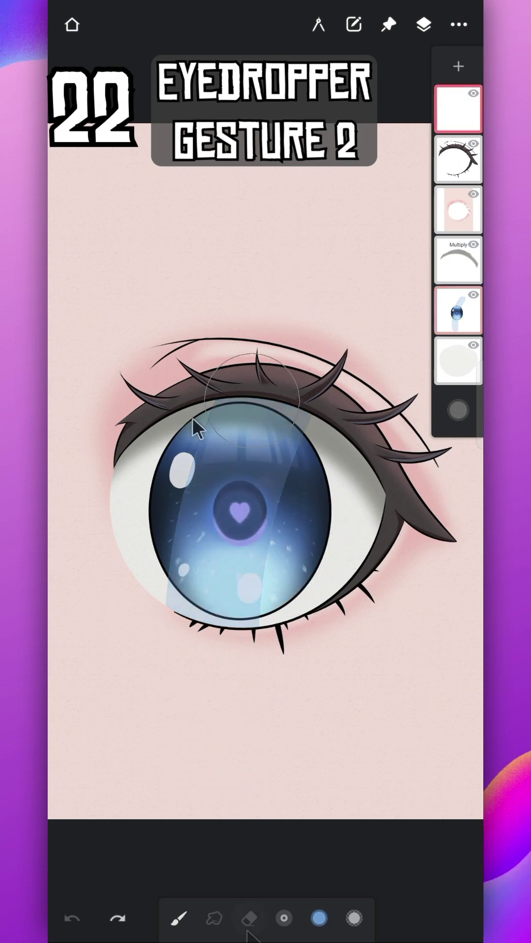
key(ctrl+z)
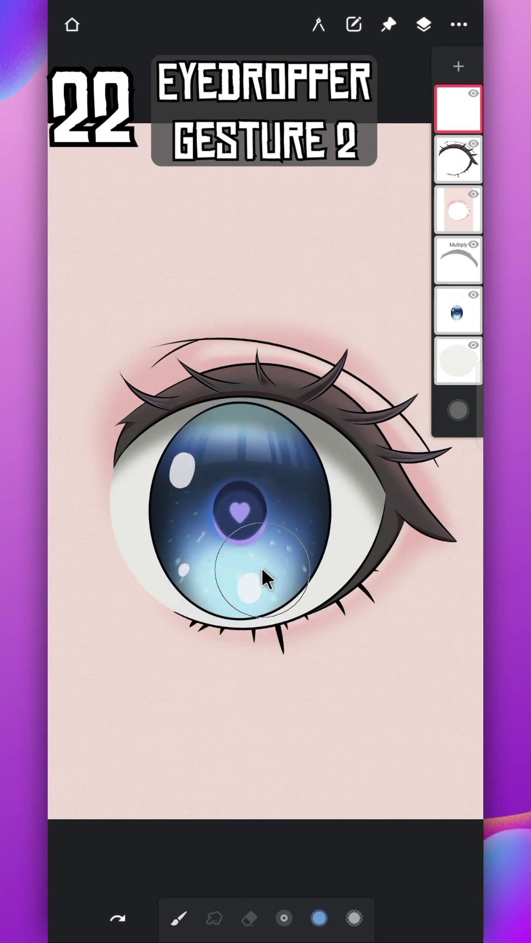
mouse_move(261, 567)
mouse_down()
mouse_move(244, 449)
mouse_move(234, 506)
mouse_move(179, 627)
mouse_move(264, 479)
mouse_move(239, 511)
mouse_up()
drag(255, 324, 211, 516)
key(ctrl+z)
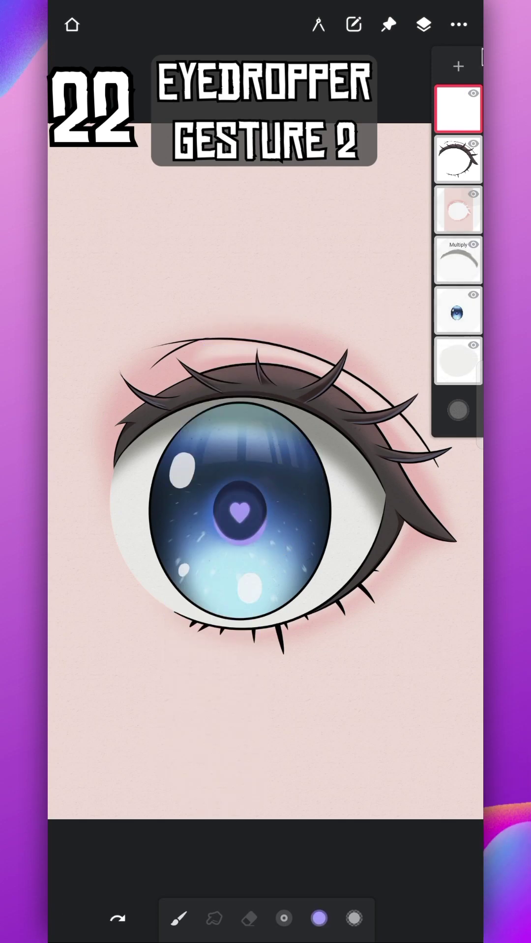
Under Settings > Gestures, set Long press to Eyedropper
click(458, 24)
click(433, 184)
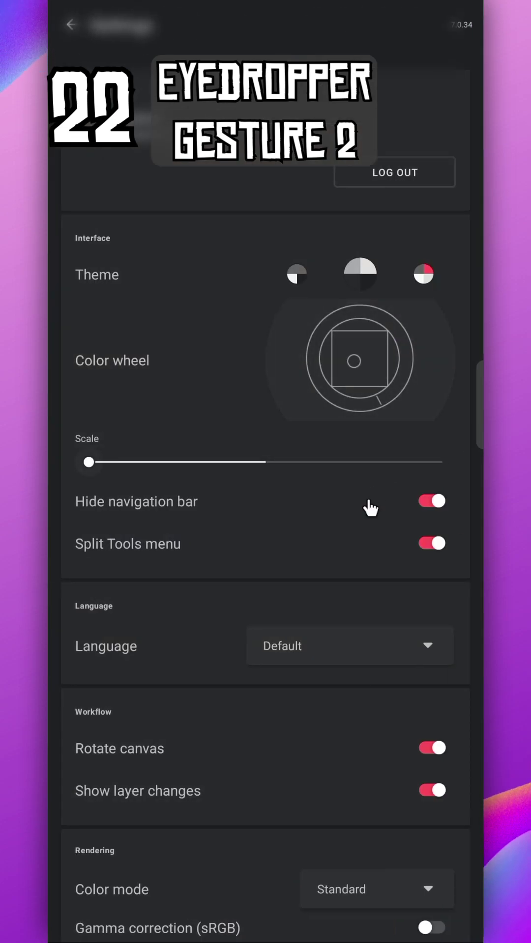
drag(368, 506, 396, 150)
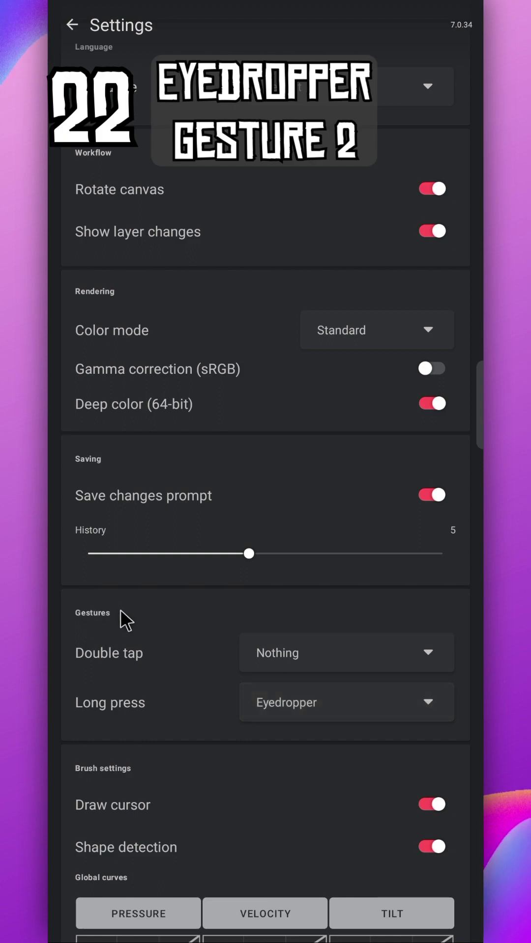
click(330, 701)
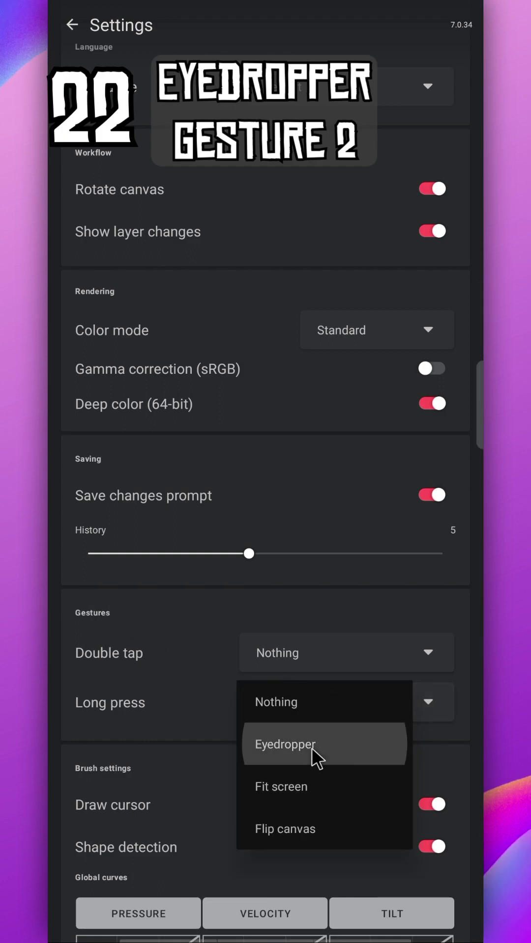
click(312, 746)
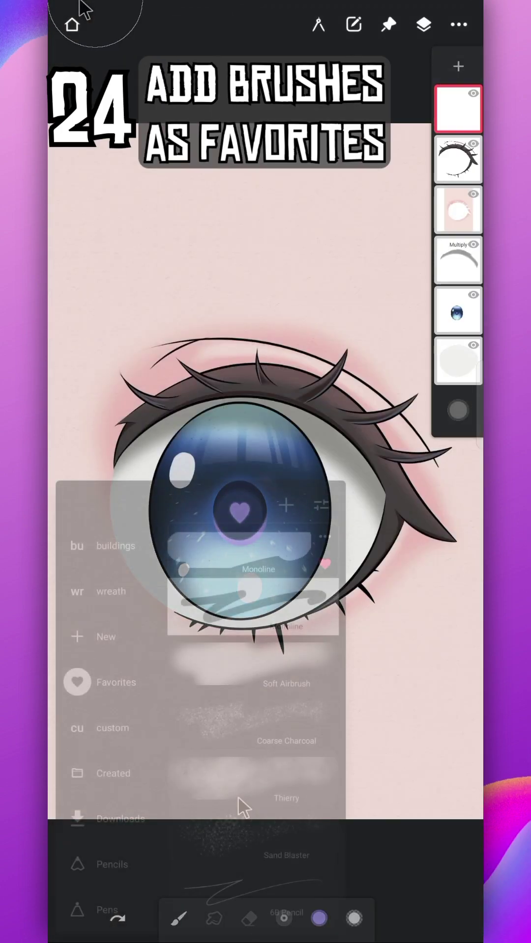
Mark the Glow category's Neon Pen brush as a favorite and view the favorite brushes
scroll(113, 793, down, 5)
scroll(116, 794, down, 5)
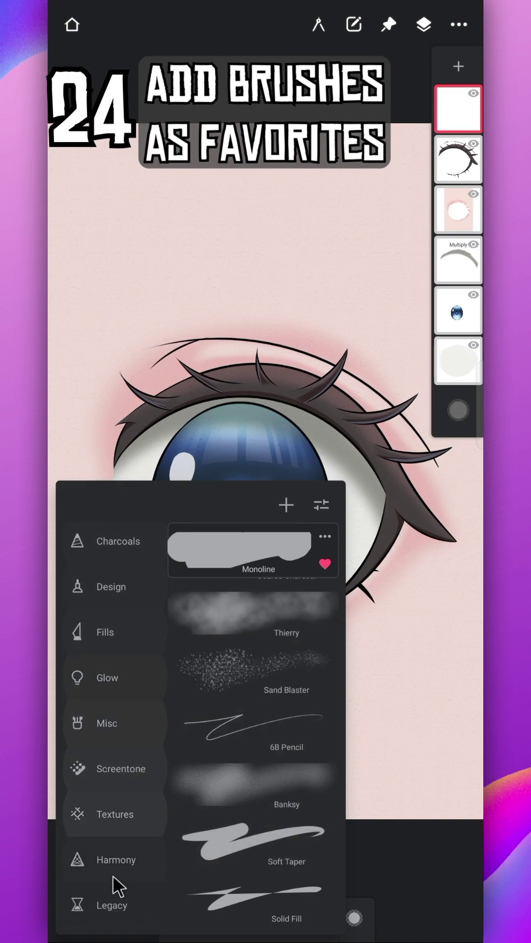
click(111, 679)
click(247, 606)
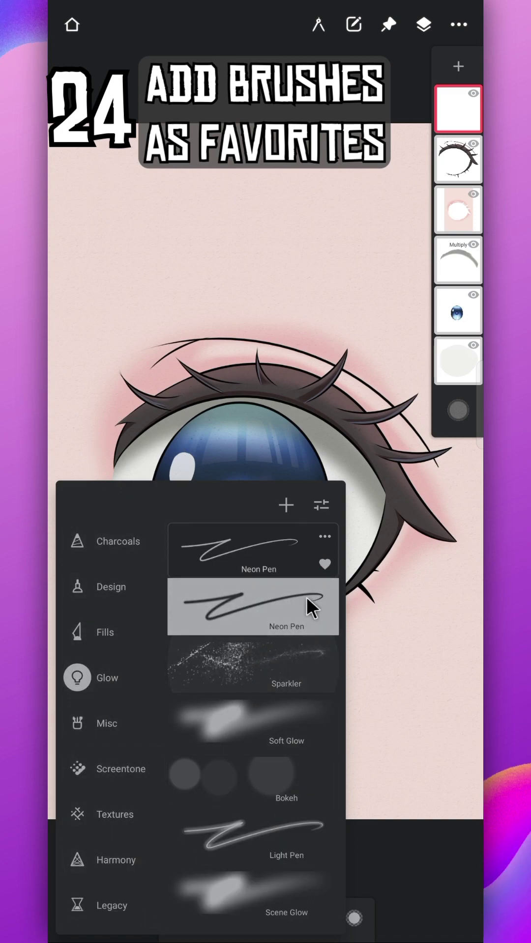
click(324, 564)
scroll(98, 698, up, 10)
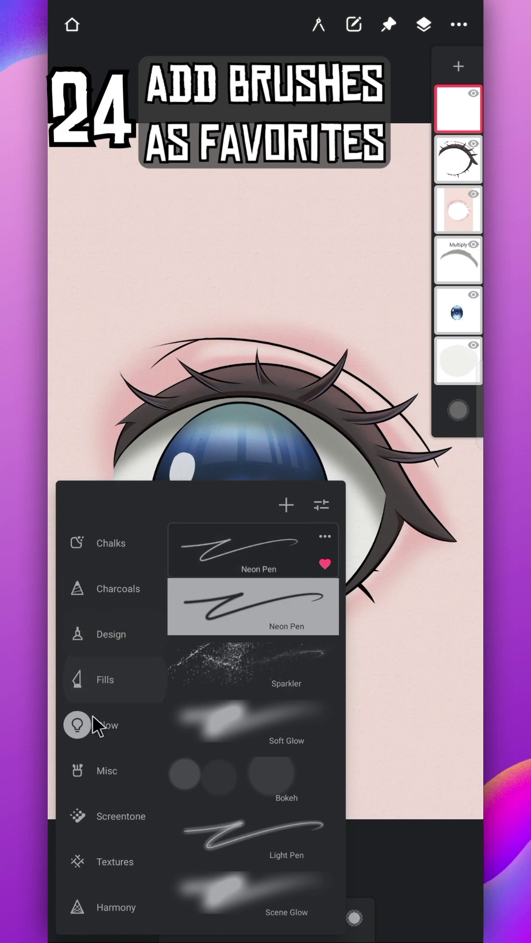
click(113, 645)
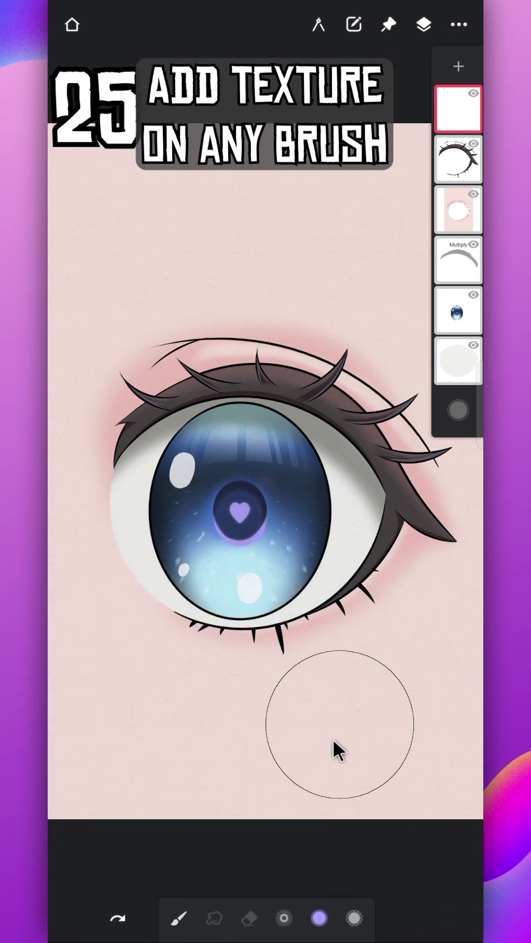
Apply a spotted texture to the current brush in the brush editor
click(354, 918)
click(449, 911)
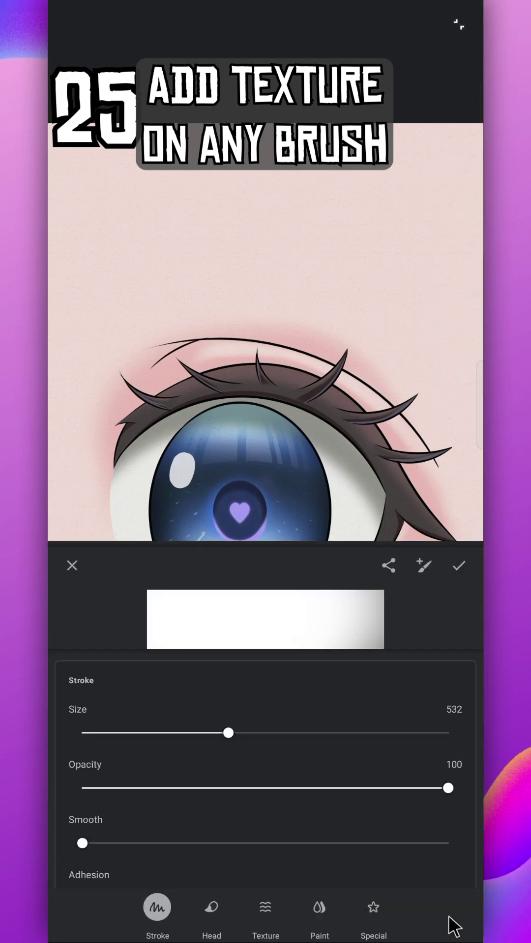
click(268, 915)
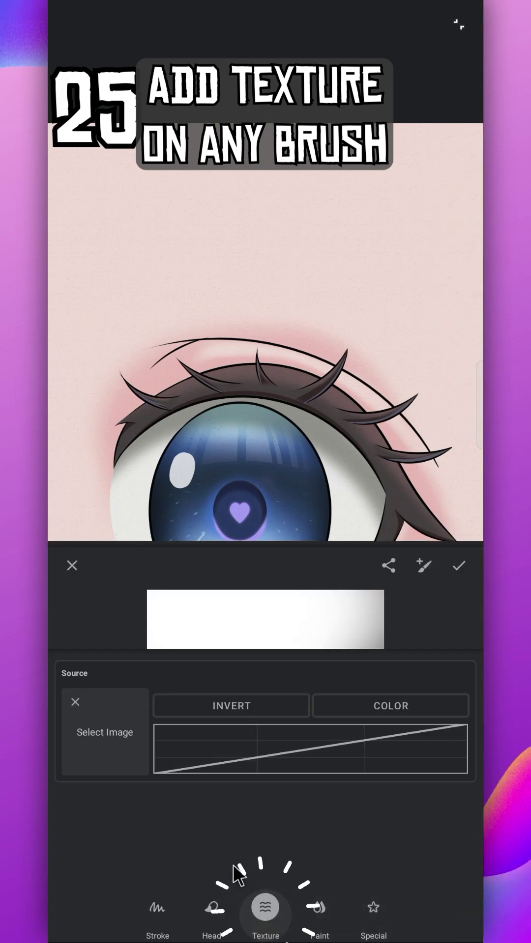
click(119, 740)
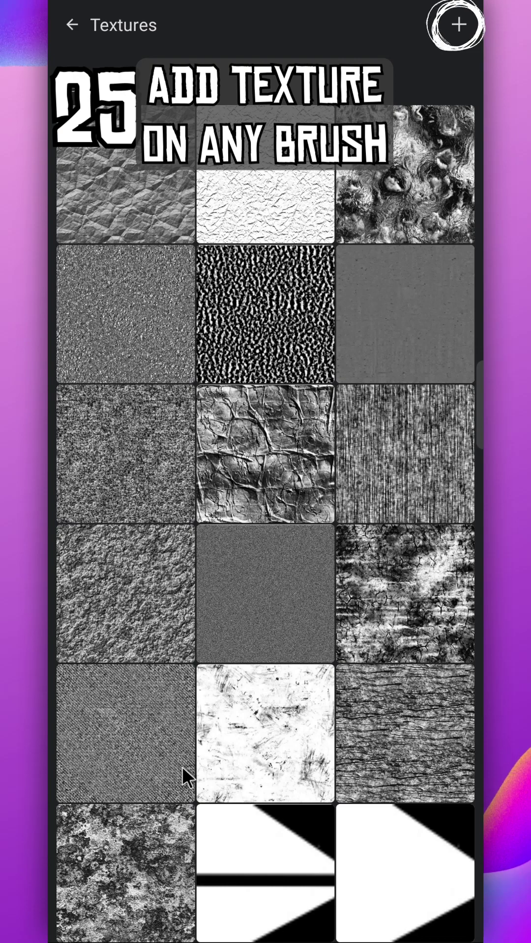
click(245, 311)
click(458, 566)
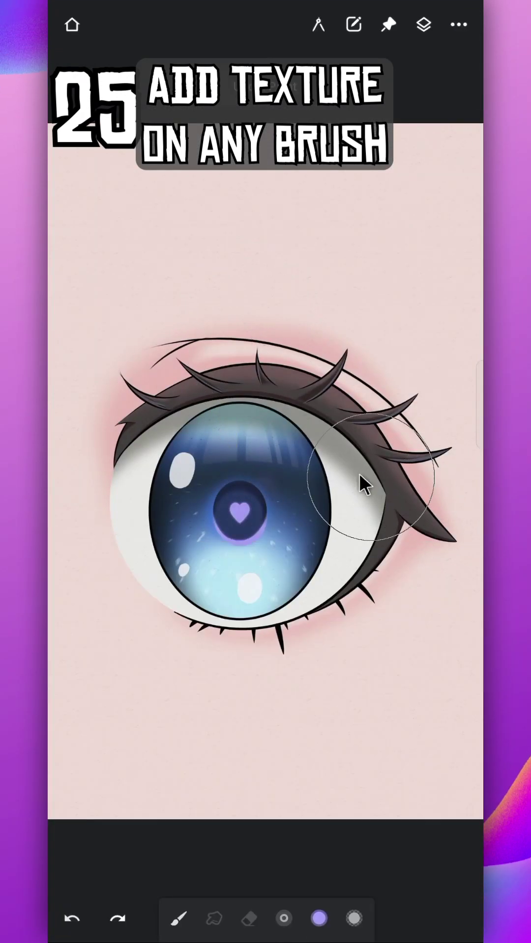
Paint a textured stroke over the iris, then return to the brush's texture settings
mouse_move(359, 472)
mouse_down()
mouse_move(311, 600)
mouse_move(259, 582)
mouse_move(211, 509)
mouse_move(178, 437)
mouse_move(167, 521)
mouse_up()
click(354, 919)
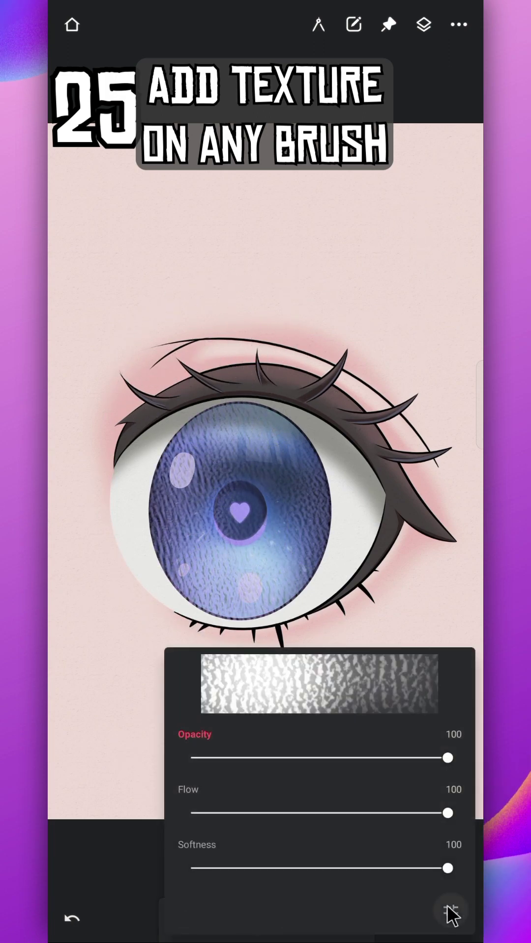
click(447, 909)
click(265, 909)
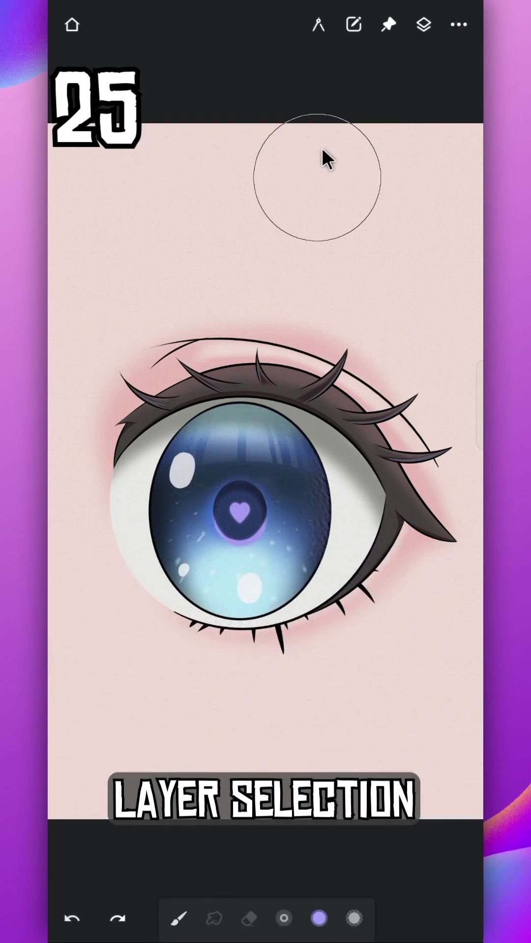
Select everything on the eye layer from its layer options, then clear the selection
click(354, 25)
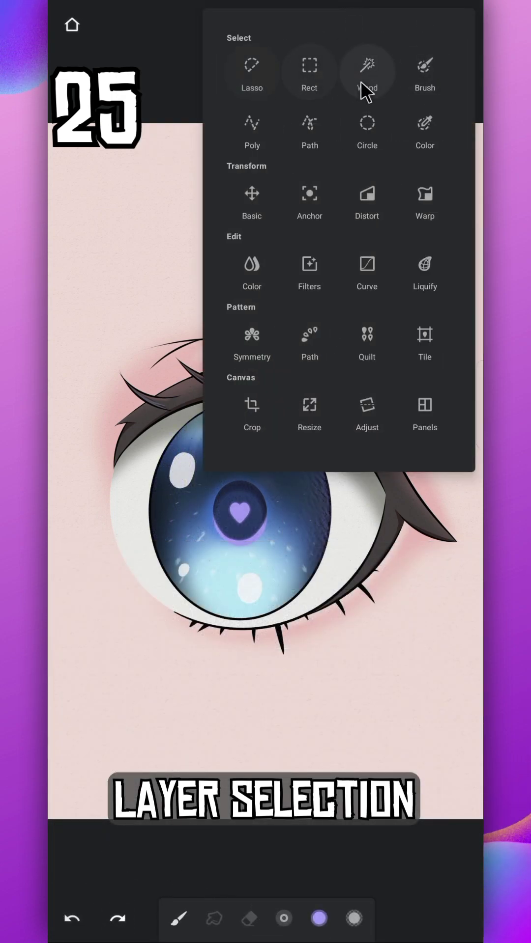
click(182, 112)
click(425, 25)
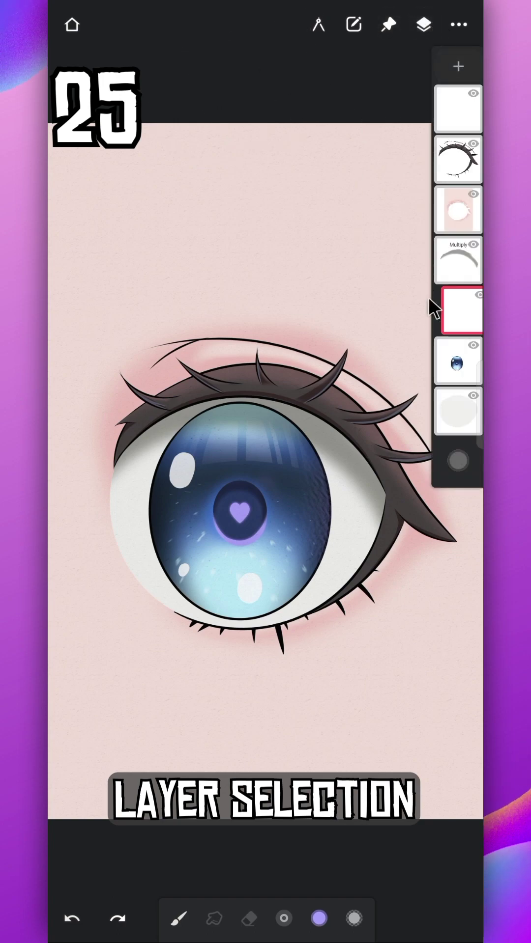
click(461, 359)
click(456, 357)
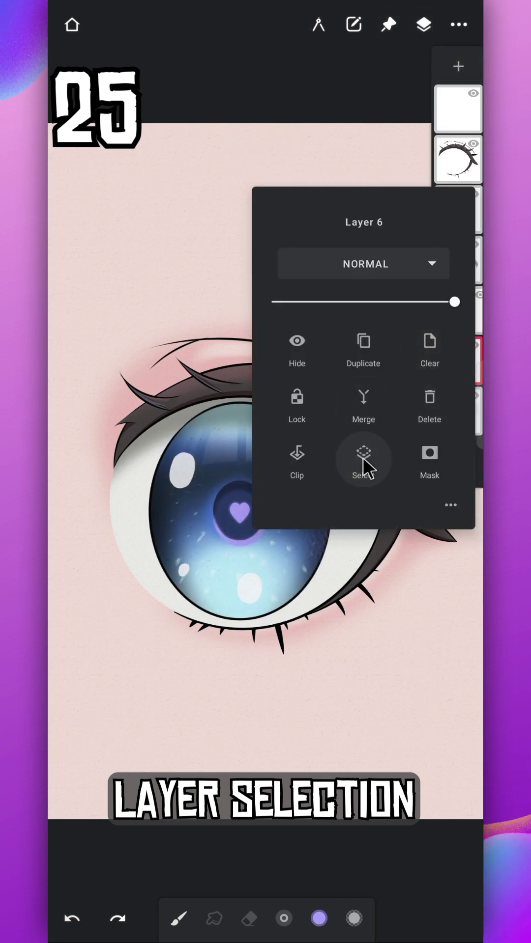
click(364, 462)
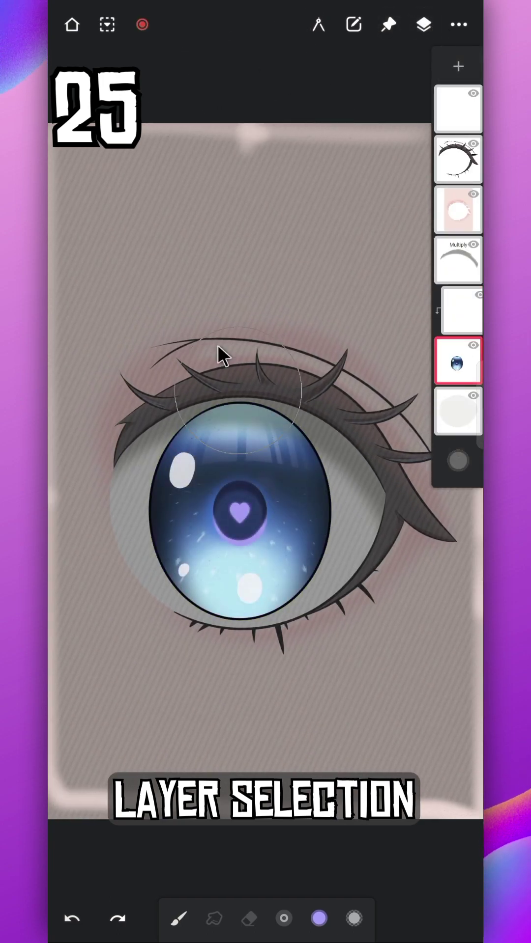
click(142, 25)
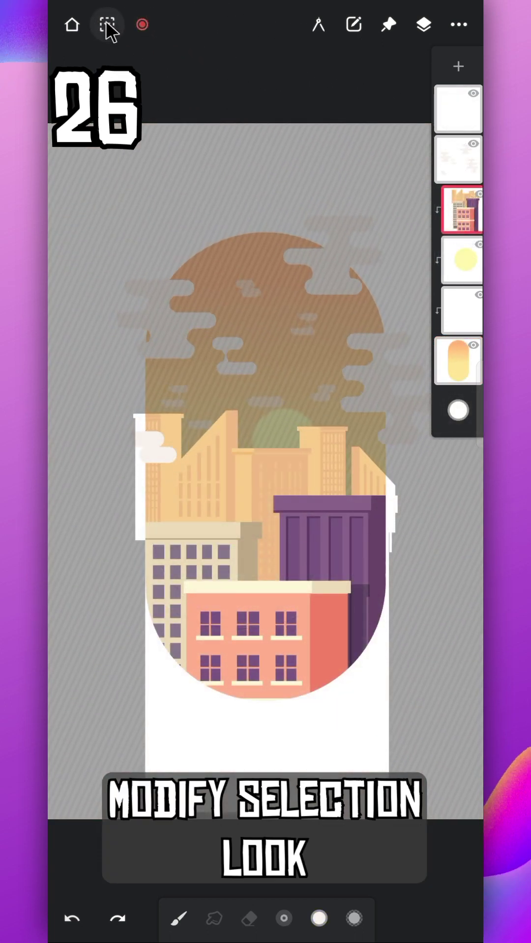
Style the selection overlay as grey hatching at opacity 63 and fit the canvas to the screen
click(107, 24)
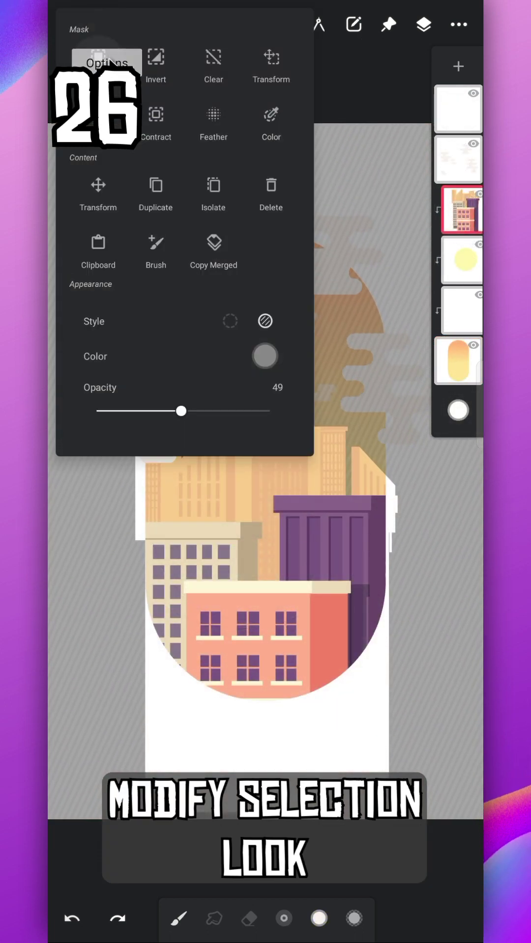
click(230, 321)
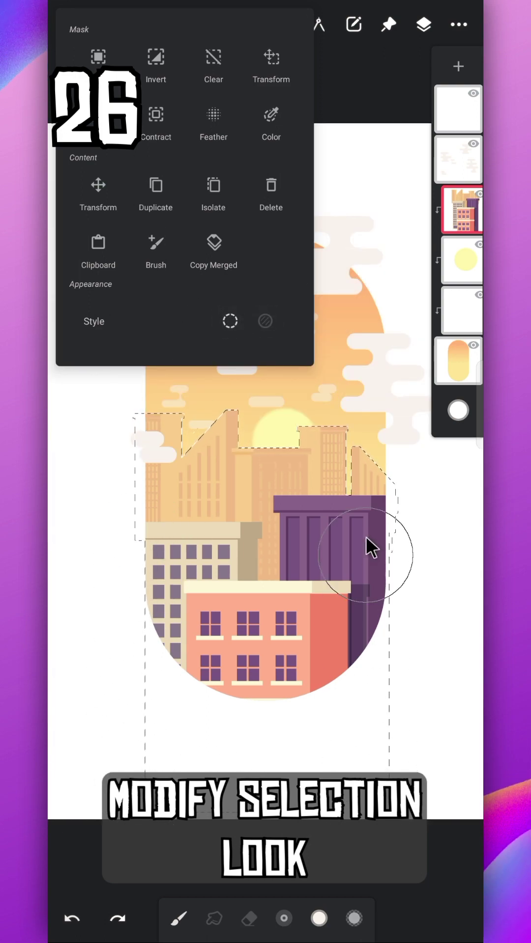
click(264, 322)
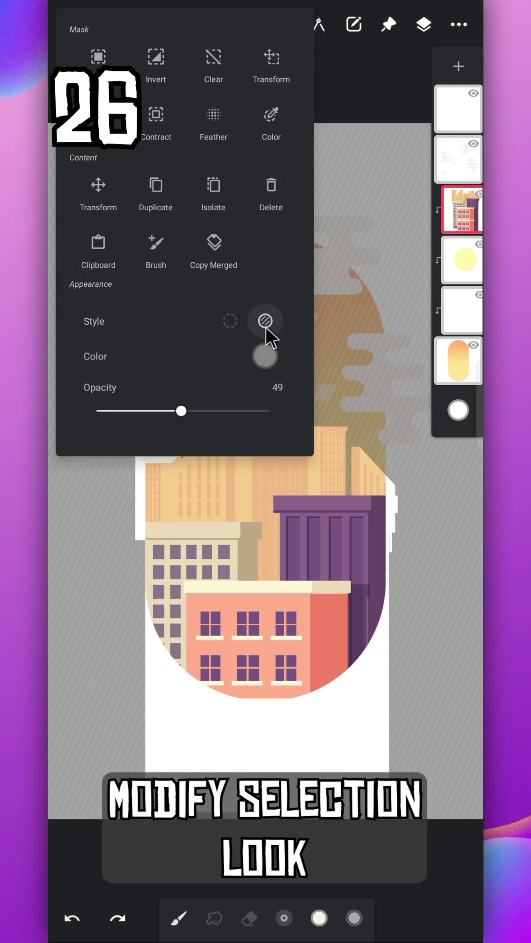
click(265, 361)
click(266, 290)
drag(268, 290, 211, 313)
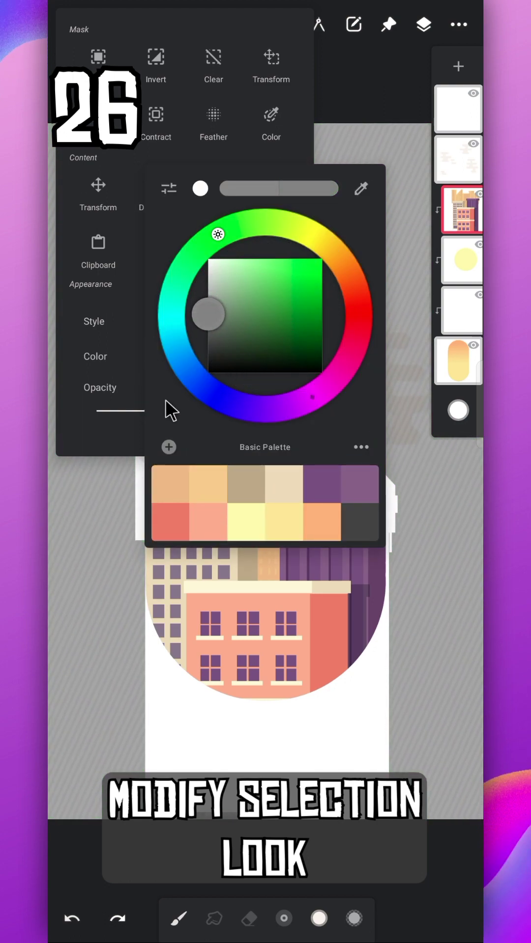
click(399, 349)
drag(243, 410, 225, 408)
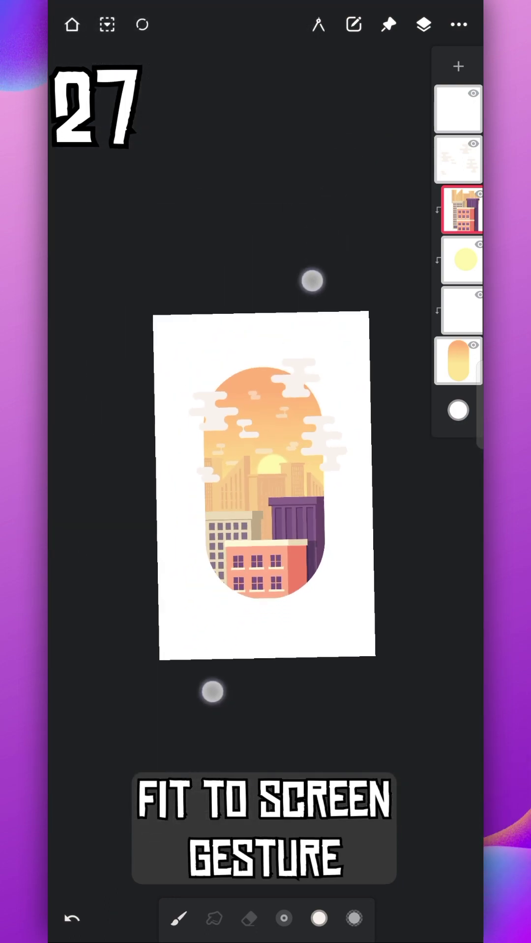
drag(312, 281, 295, 407)
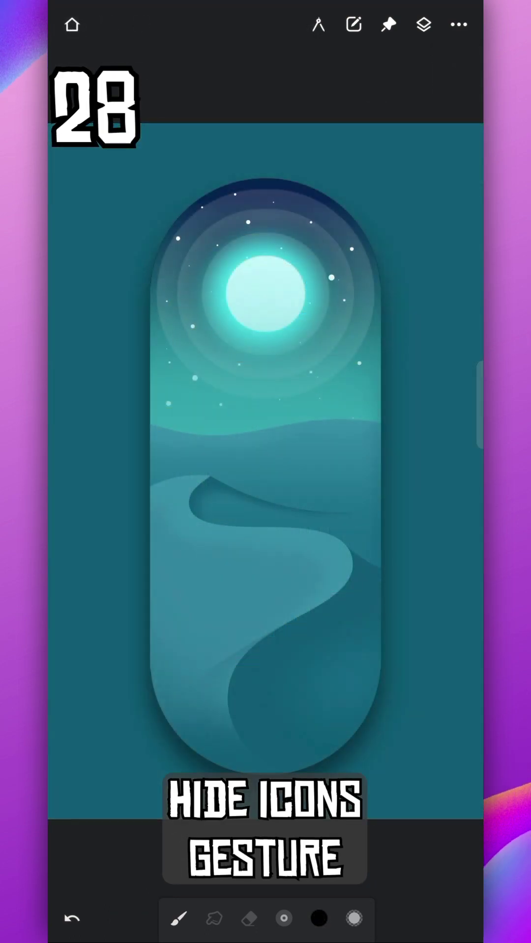
click(254, 448)
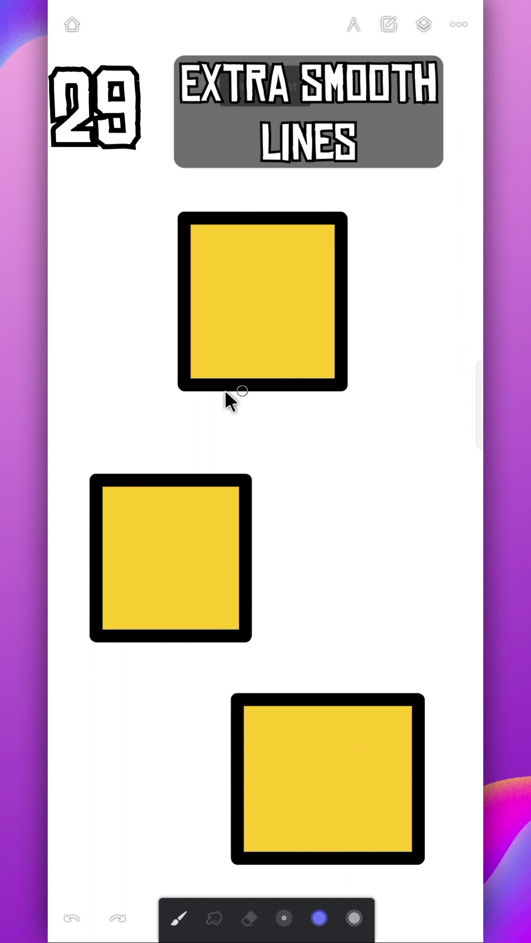
Draw a blue line across the canvas and raise the brush's Smooth to 100%
drag(67, 438, 116, 435)
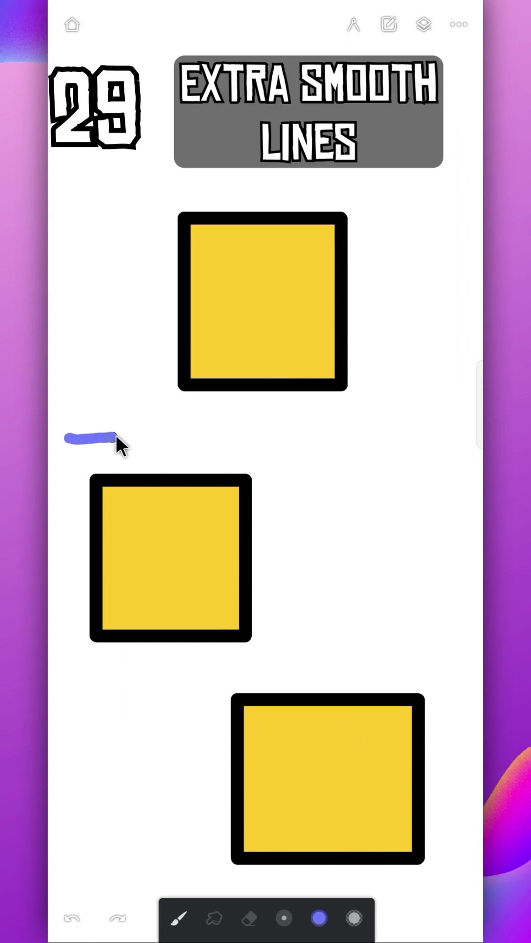
drag(423, 438, 434, 437)
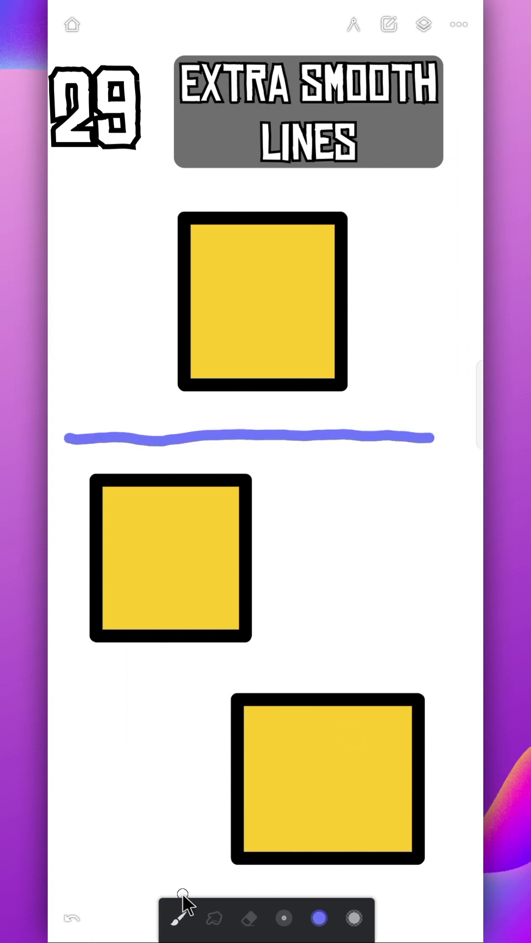
click(180, 921)
click(324, 516)
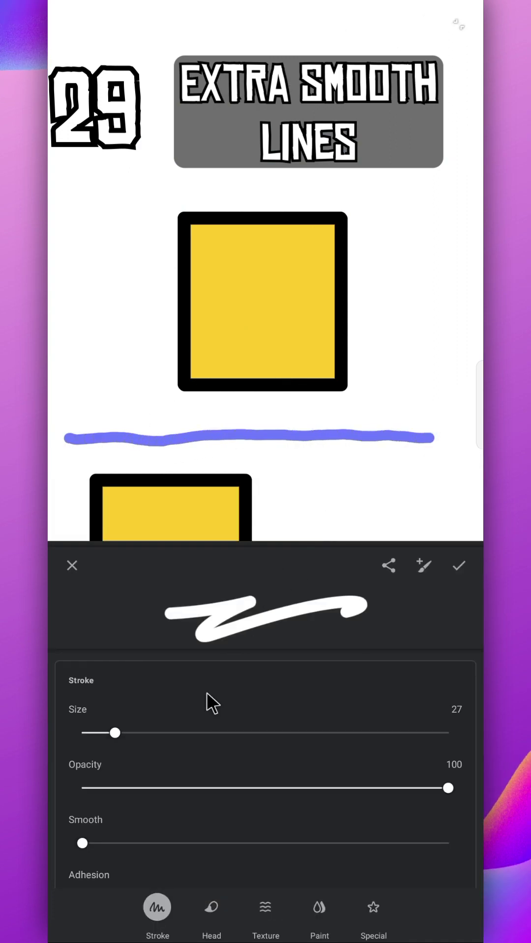
scroll(187, 717, down, 1)
mouse_move(82, 787)
mouse_down()
mouse_move(320, 793)
mouse_move(451, 695)
mouse_up()
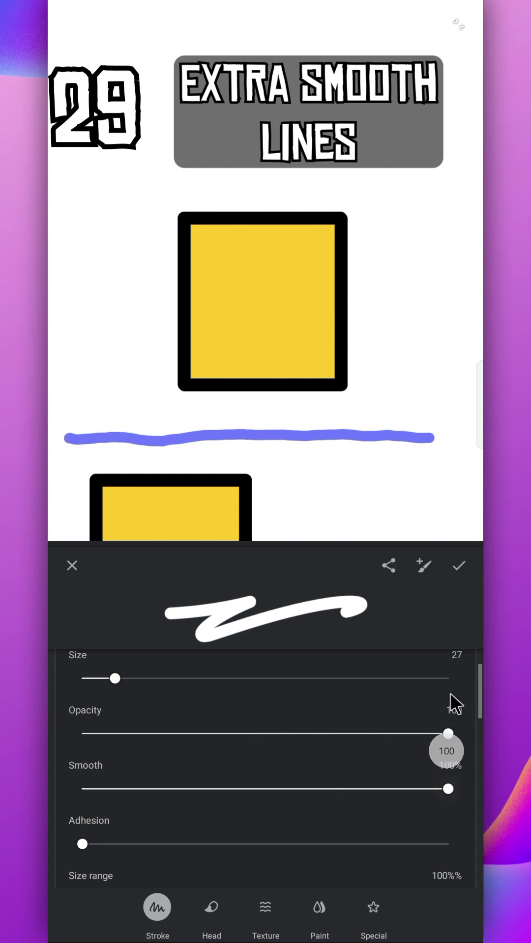
Set the brush head spacing to 0.00 and apply the brush changes
click(211, 907)
drag(194, 838, 205, 703)
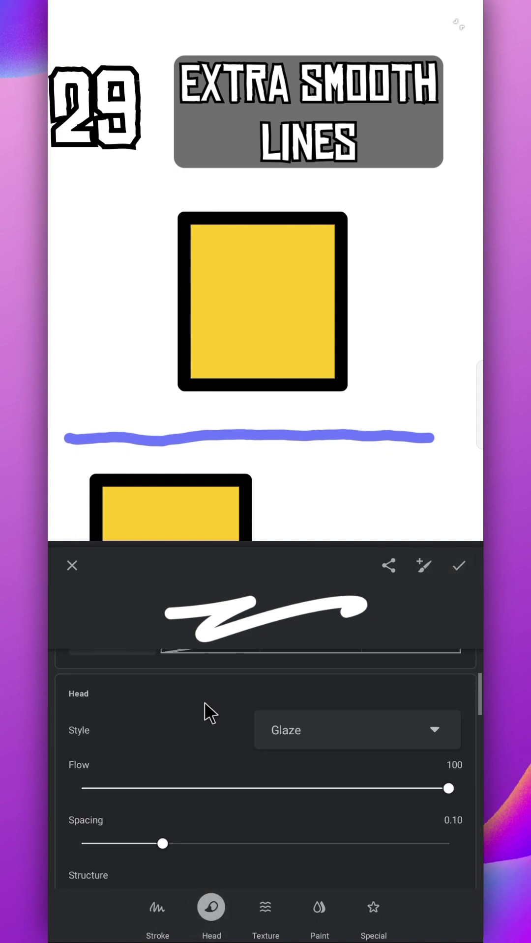
drag(166, 831, 80, 838)
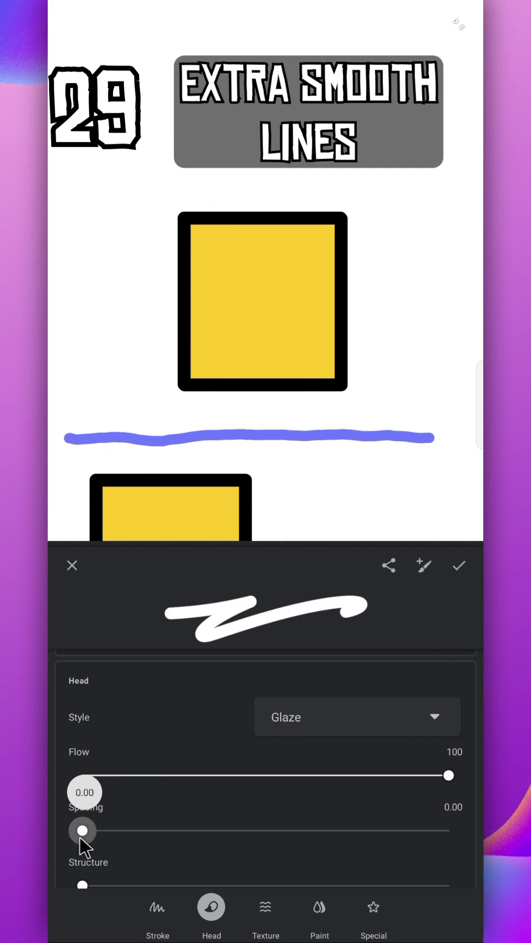
click(456, 570)
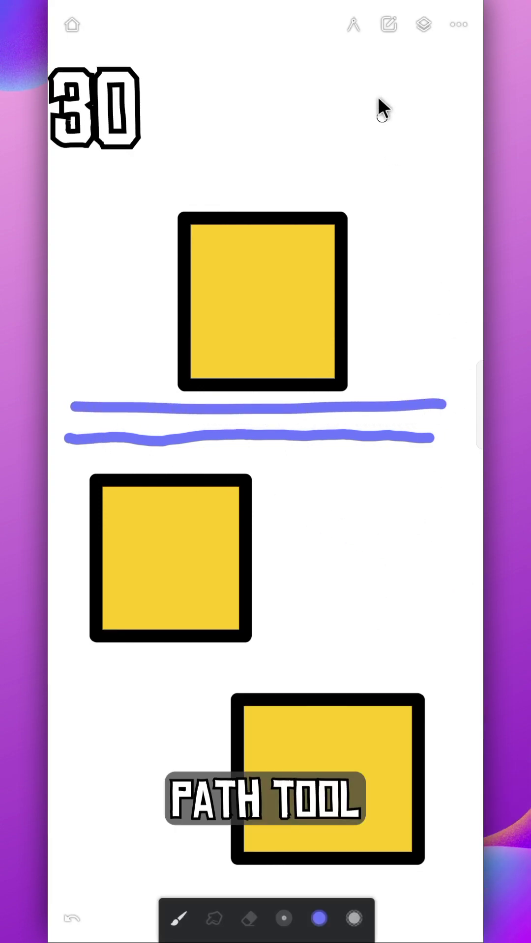
Start an editable path with several nodes and curved segments around the squares
click(354, 22)
click(426, 210)
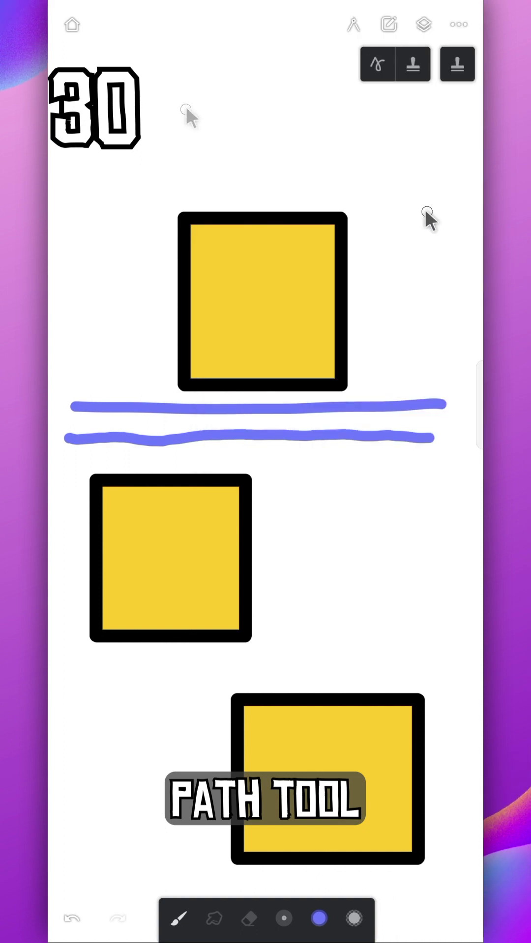
click(190, 108)
click(133, 231)
click(141, 467)
drag(241, 614, 288, 661)
drag(397, 639, 259, 181)
drag(234, 231, 107, 662)
Extend the path with five corner nodes
click(159, 721)
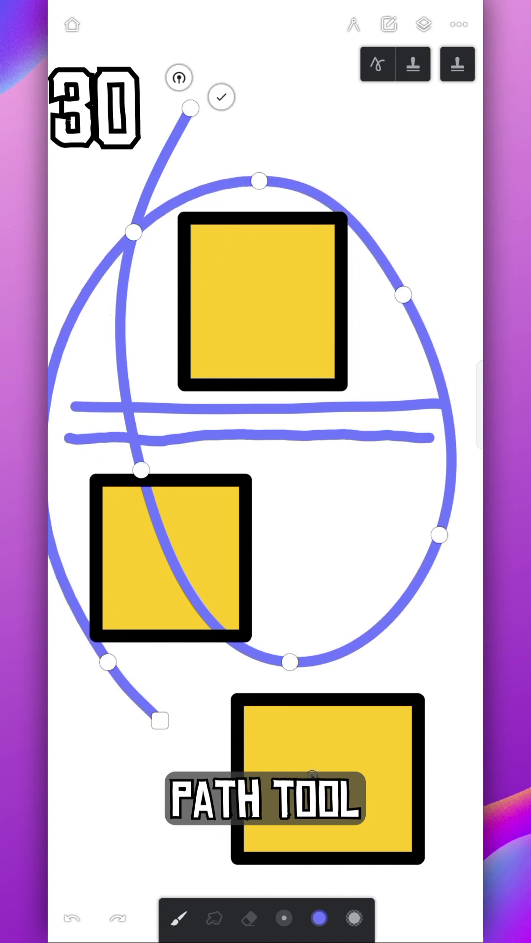
click(311, 772)
click(416, 666)
click(325, 486)
click(142, 621)
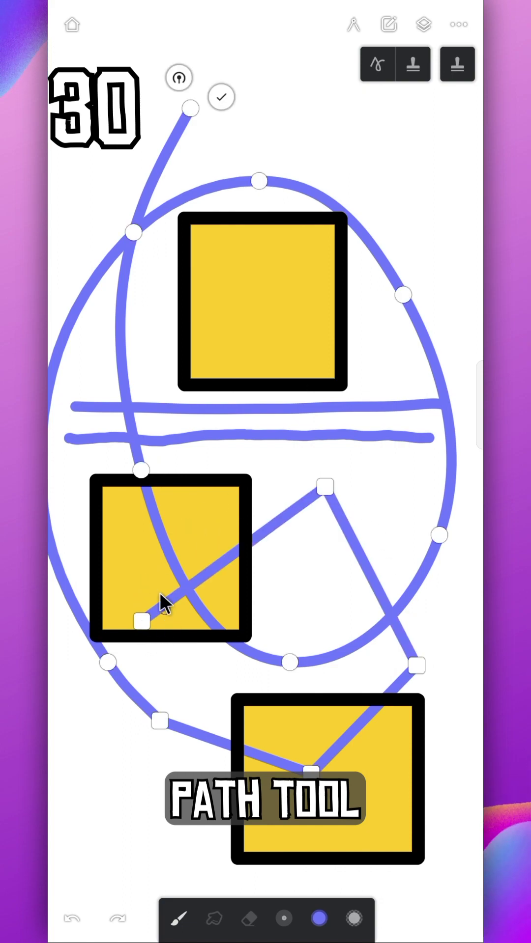
Convert three corner nodes into smooth curves, then bring up the timelapse recording settings
click(324, 486)
click(416, 665)
click(311, 772)
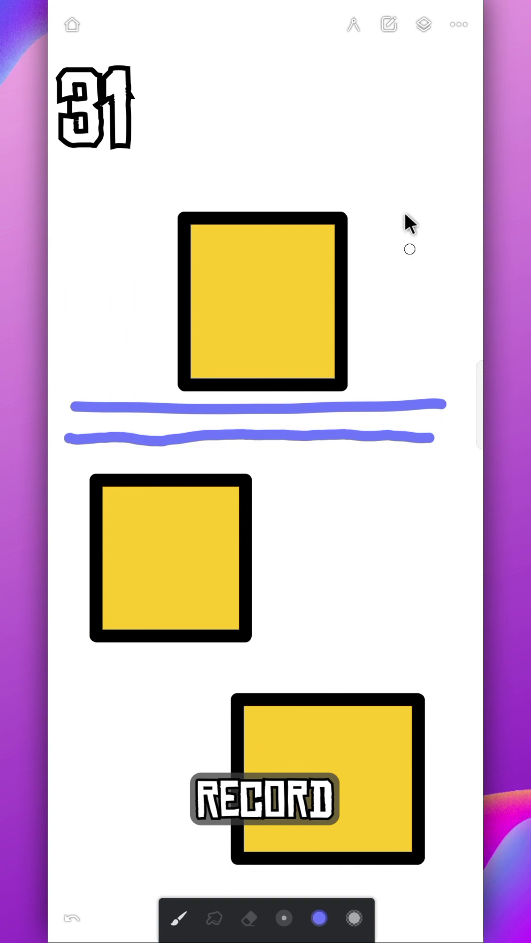
click(457, 24)
click(376, 126)
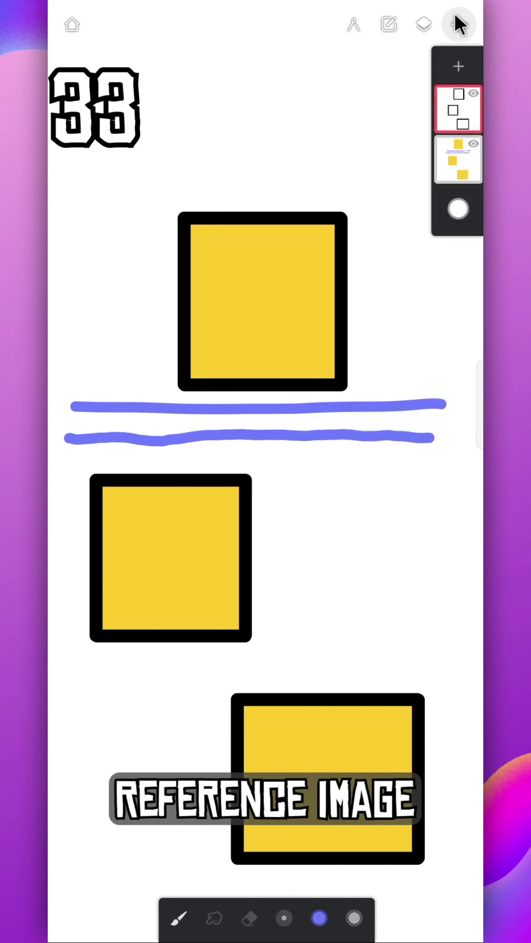
Import the gallery picture as a reference, draw an S-shaped stroke, then hide the reference
click(455, 16)
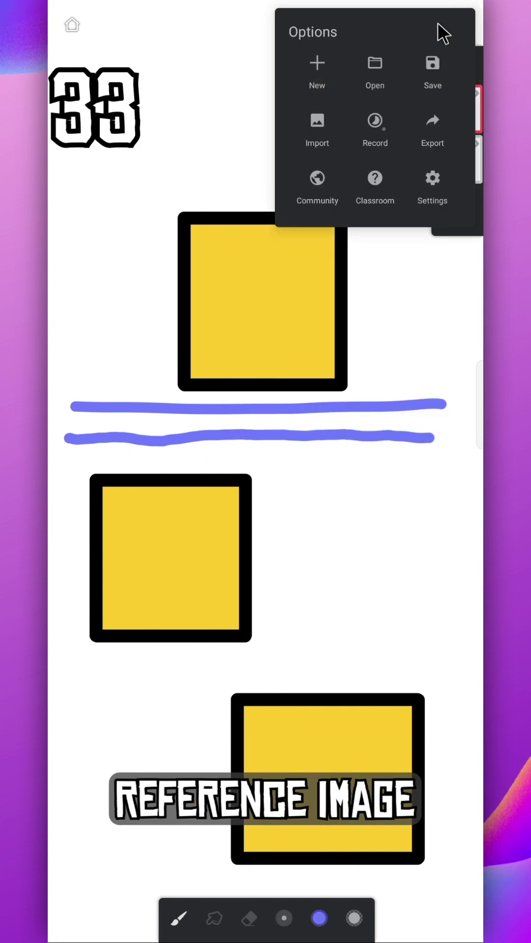
click(323, 124)
click(358, 39)
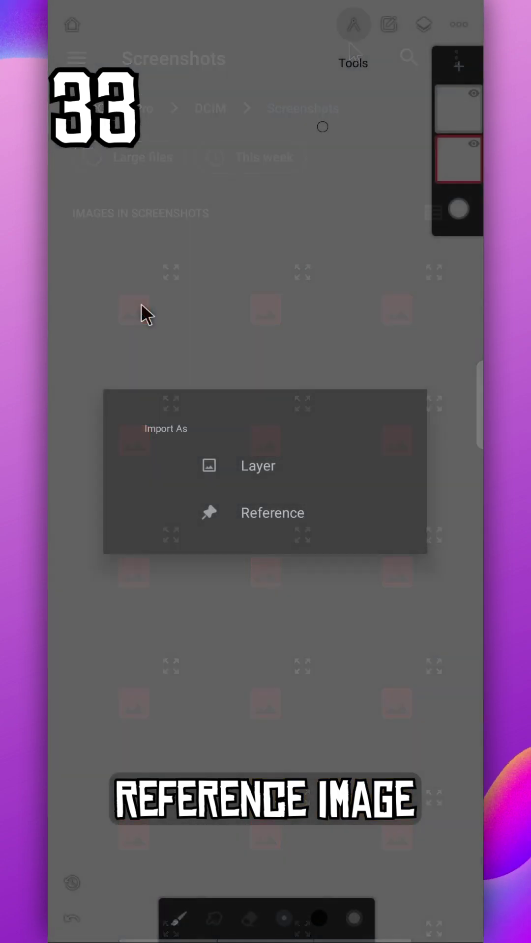
click(276, 517)
mouse_move(131, 522)
mouse_down()
mouse_move(147, 626)
mouse_move(444, 690)
mouse_up()
click(387, 22)
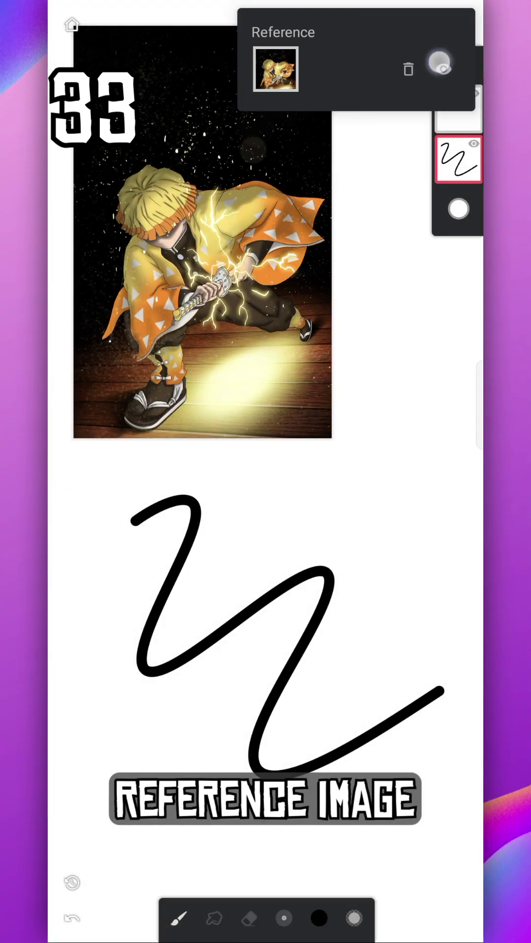
click(442, 69)
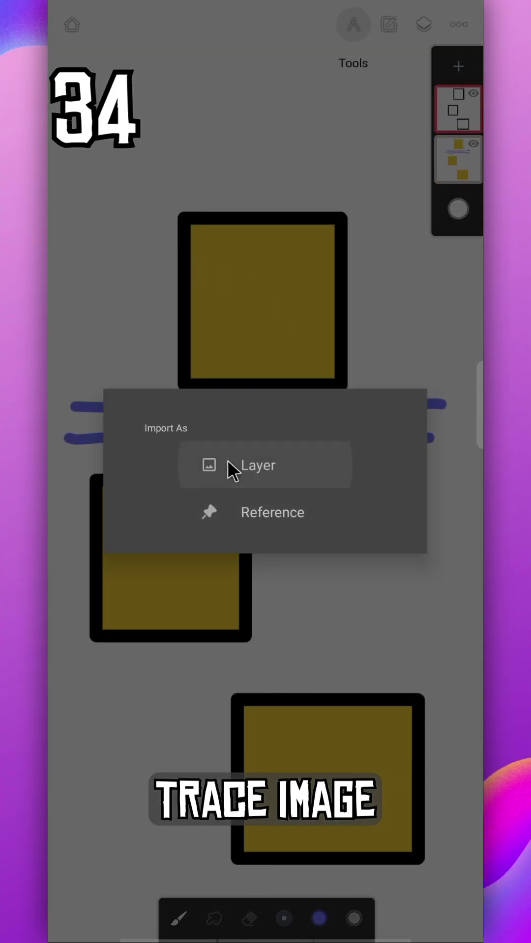
Import the picture as a new layer and lower its opacity to 51
click(230, 466)
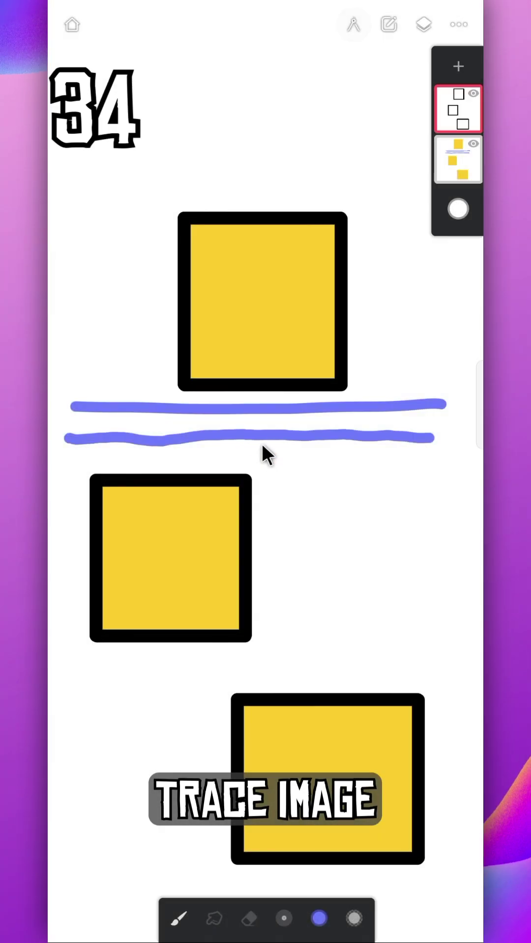
click(430, 921)
click(454, 111)
drag(442, 122, 368, 133)
click(306, 187)
Add a new layer and trace the hair with black lines
click(458, 66)
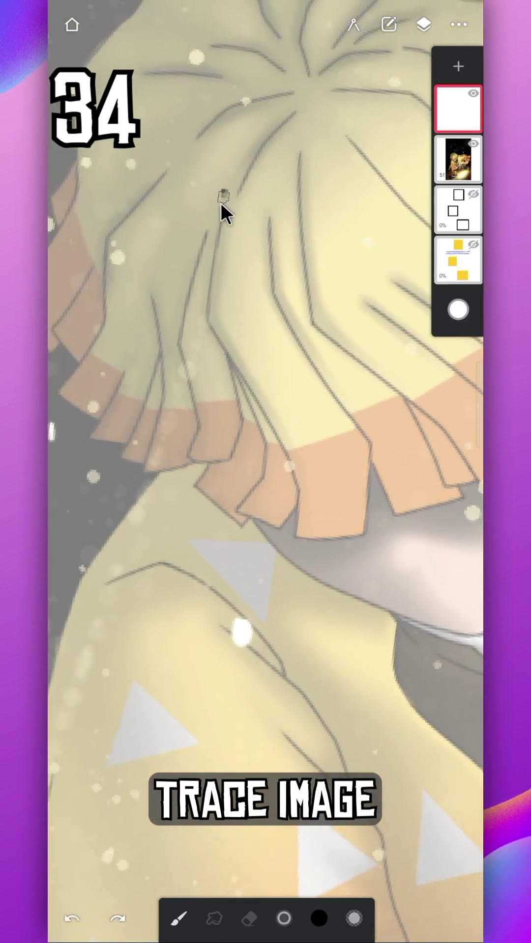
mouse_move(223, 191)
mouse_down()
mouse_move(203, 309)
mouse_move(298, 506)
mouse_up()
drag(199, 241, 194, 467)
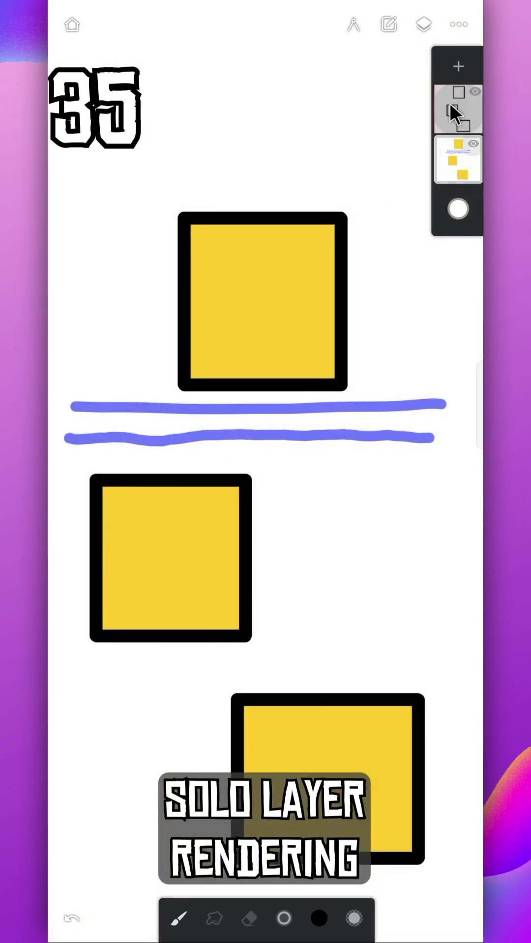
Show layer names and try solo rendering, viewing Layer 1 and Layer 2 alone
click(449, 105)
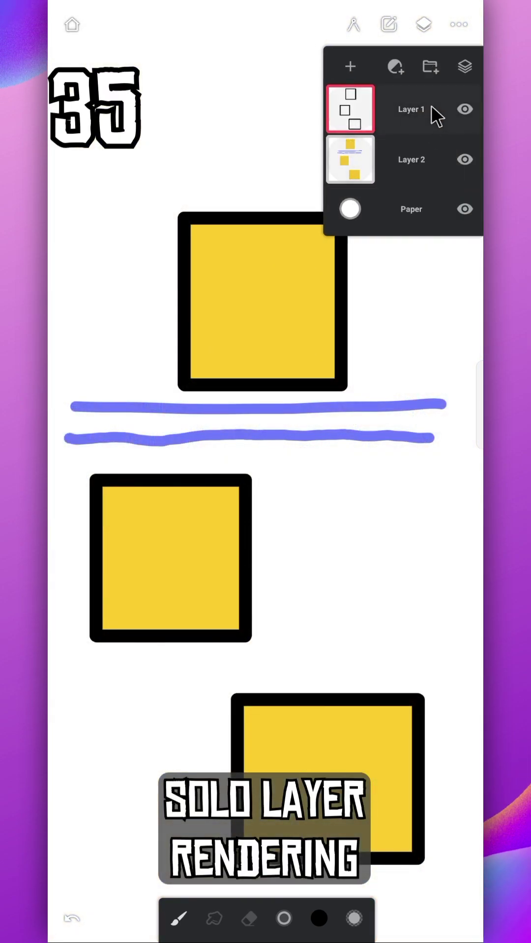
click(473, 66)
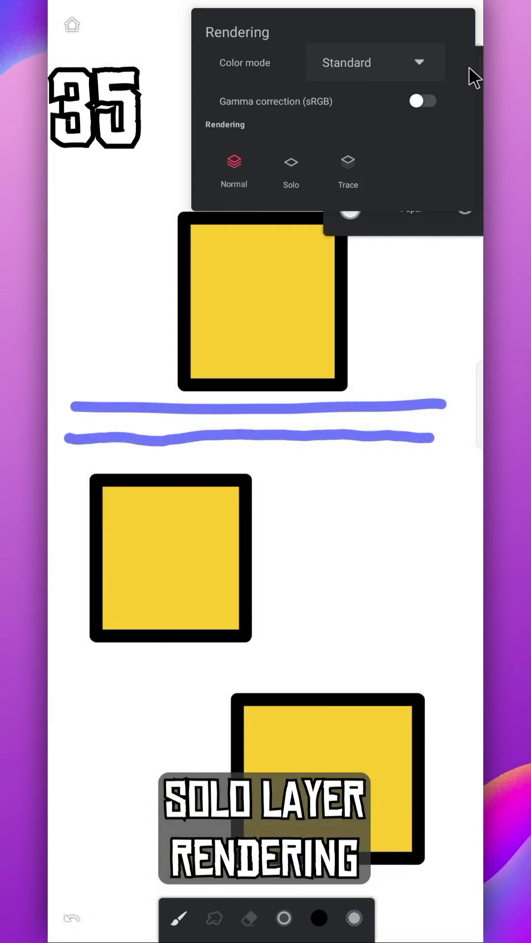
click(348, 167)
click(291, 170)
click(354, 150)
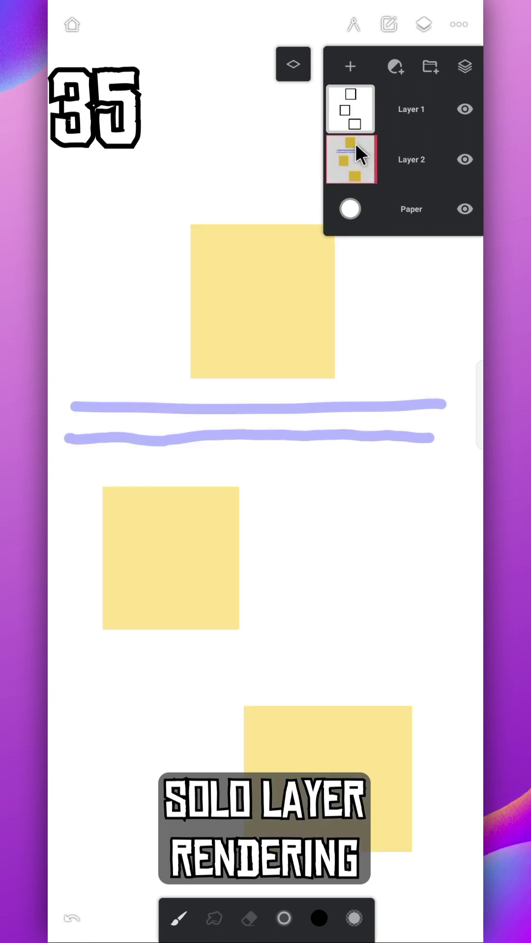
click(348, 116)
click(353, 158)
Switch layers to trace rendering and compare Layer 1 and Layer 2
click(465, 66)
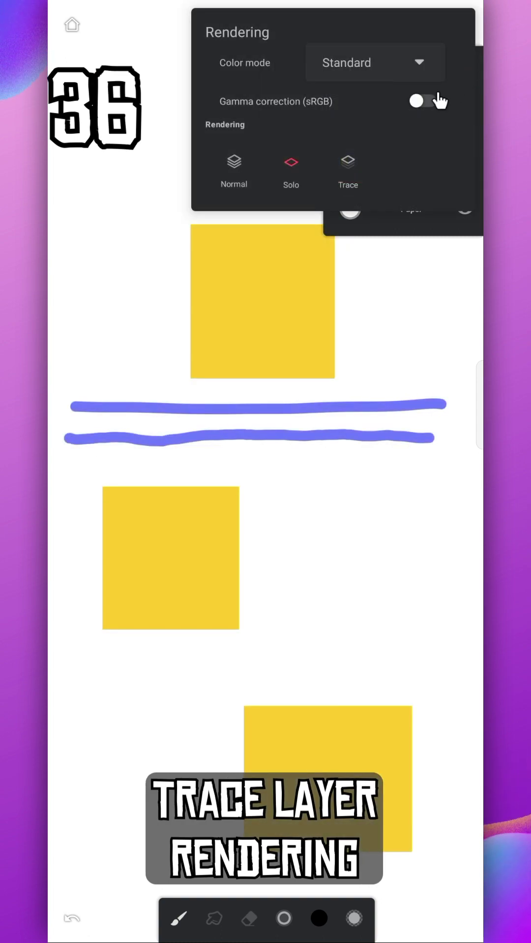
click(350, 165)
click(350, 109)
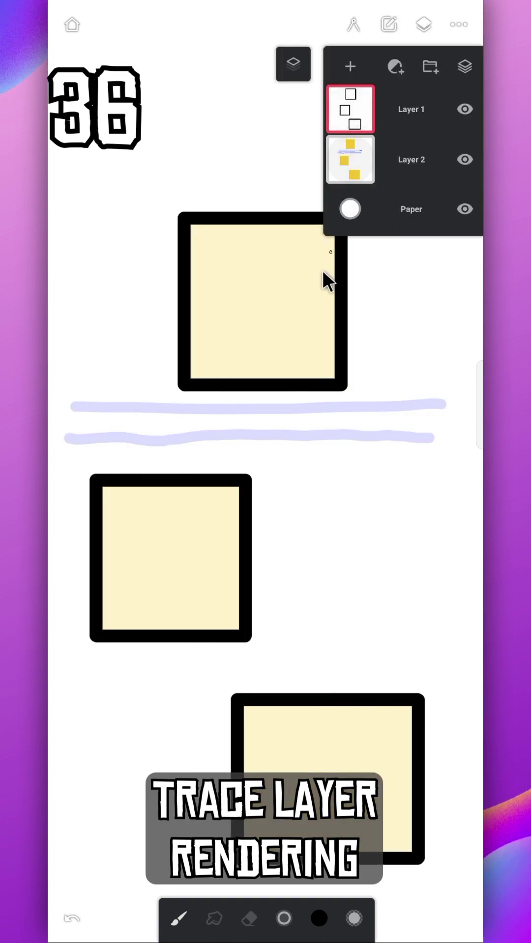
click(347, 162)
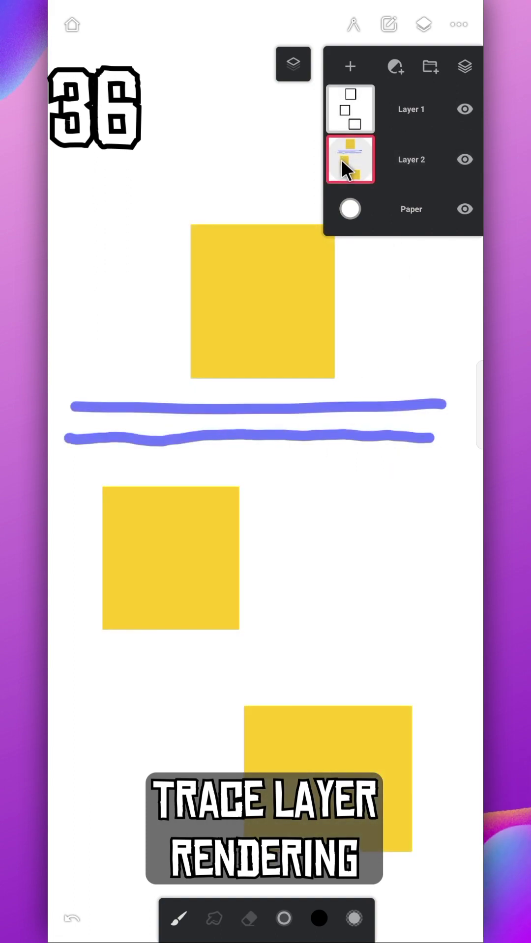
click(351, 131)
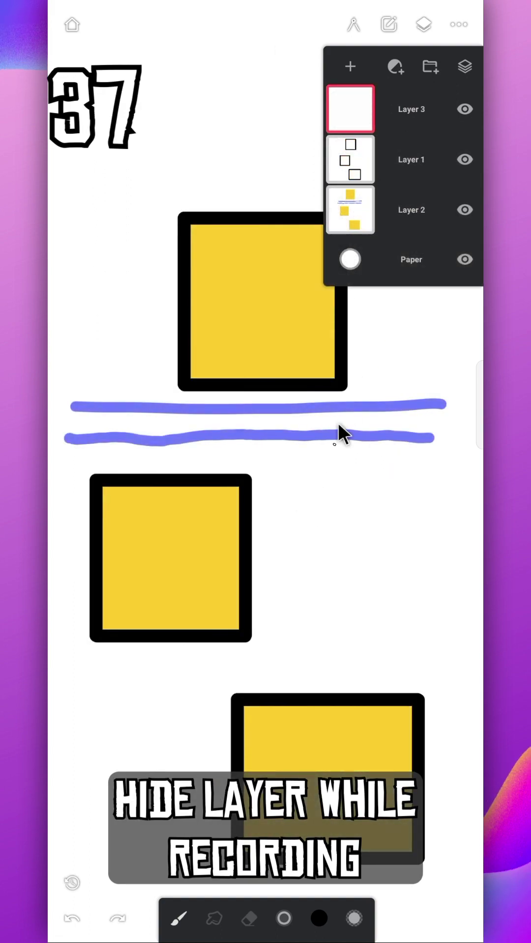
Hide Layer 2 from recordings and bring up the Record panel
click(352, 205)
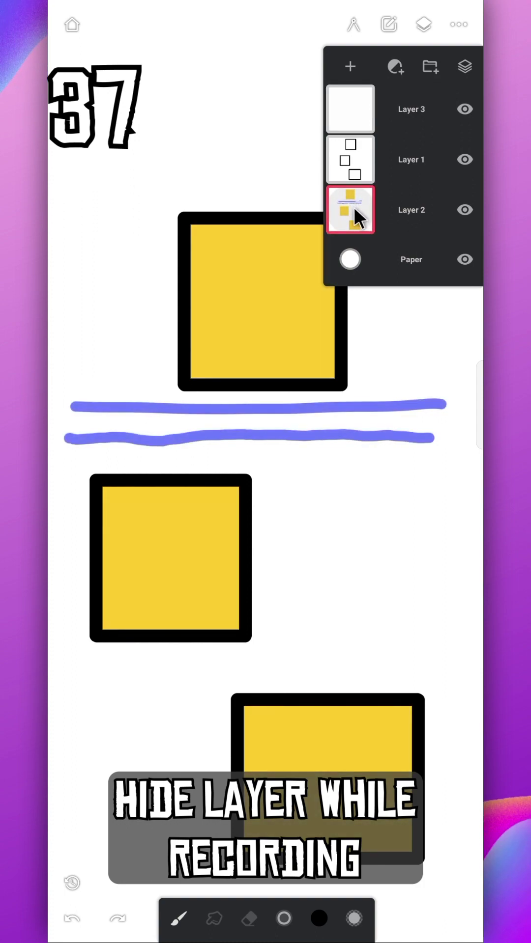
click(353, 211)
click(435, 354)
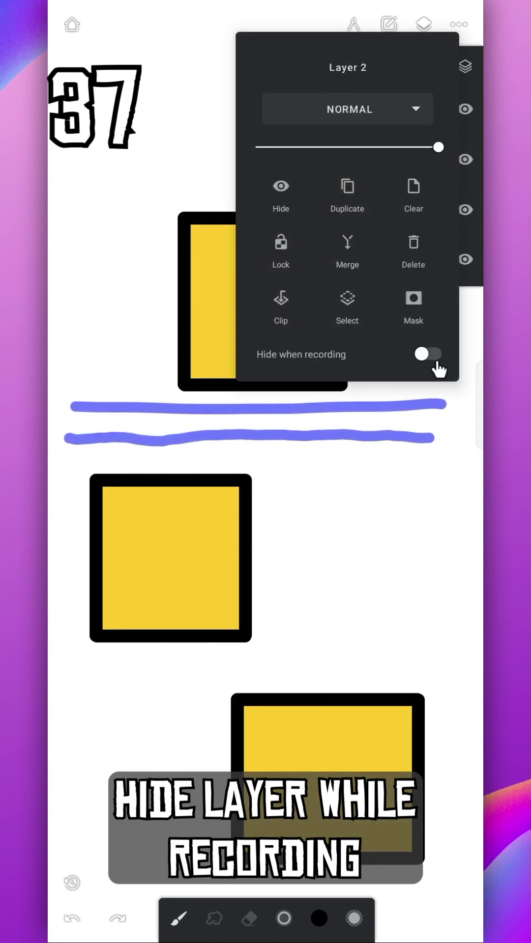
click(430, 357)
click(429, 407)
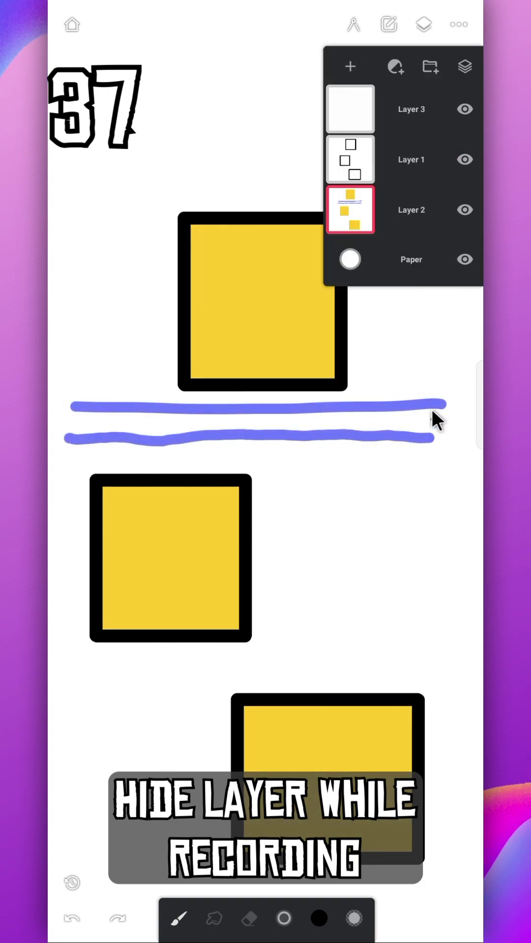
click(461, 24)
click(377, 126)
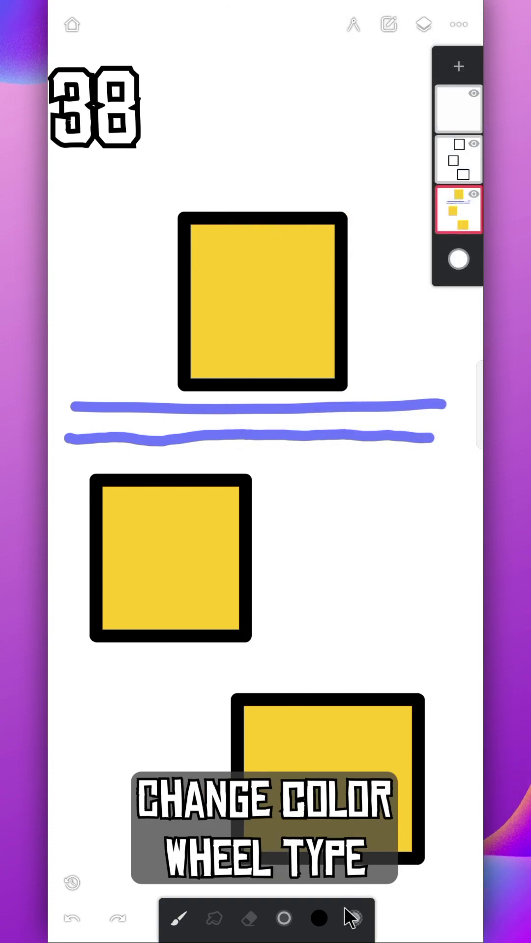
Change the colour wheel type in the app settings
click(320, 920)
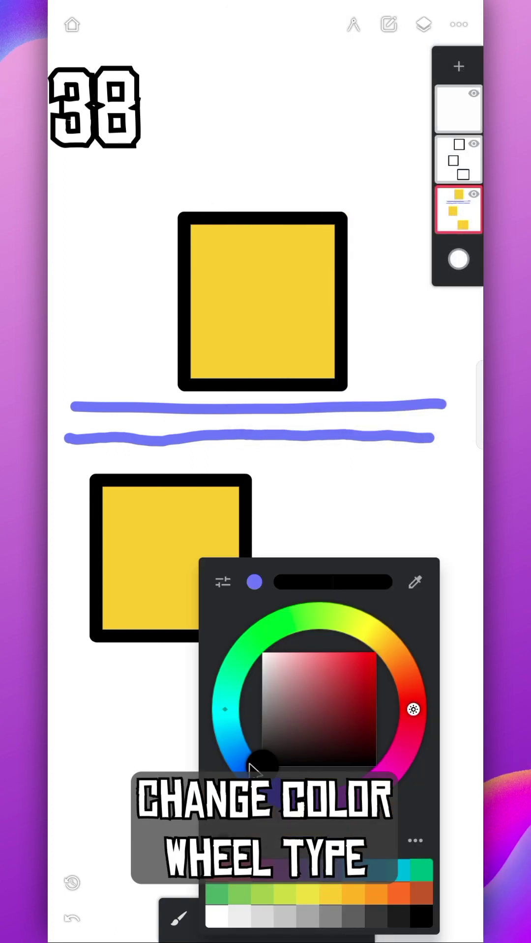
click(458, 25)
click(427, 177)
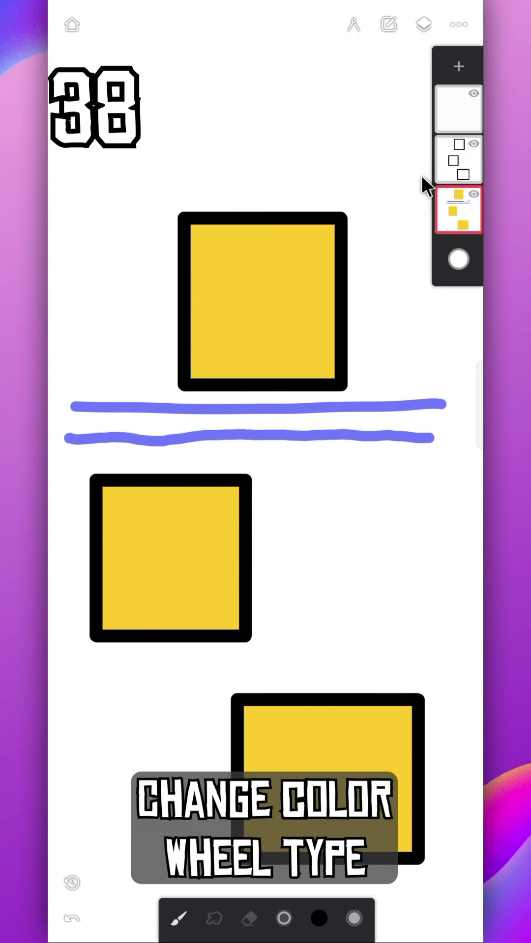
click(368, 355)
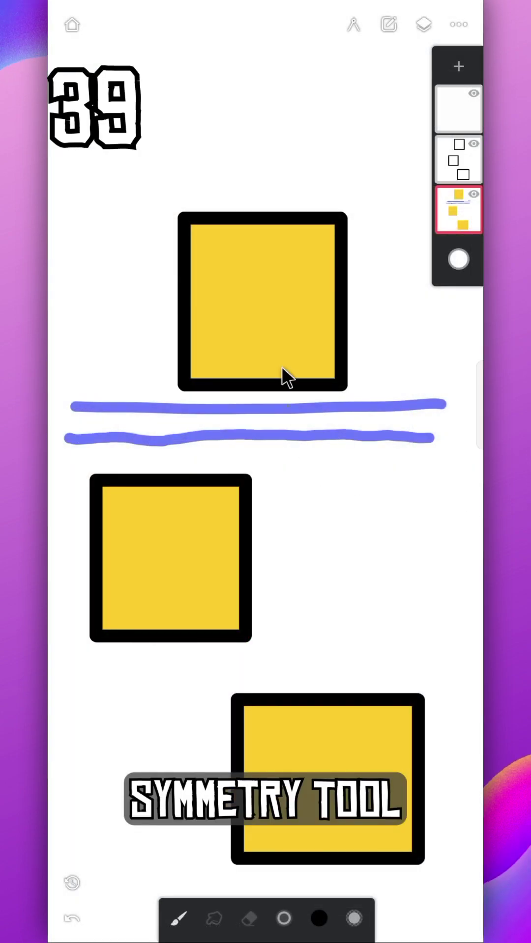
Turn on vertical symmetry and draw yellow swirling strokes mirrored around the centre
click(352, 25)
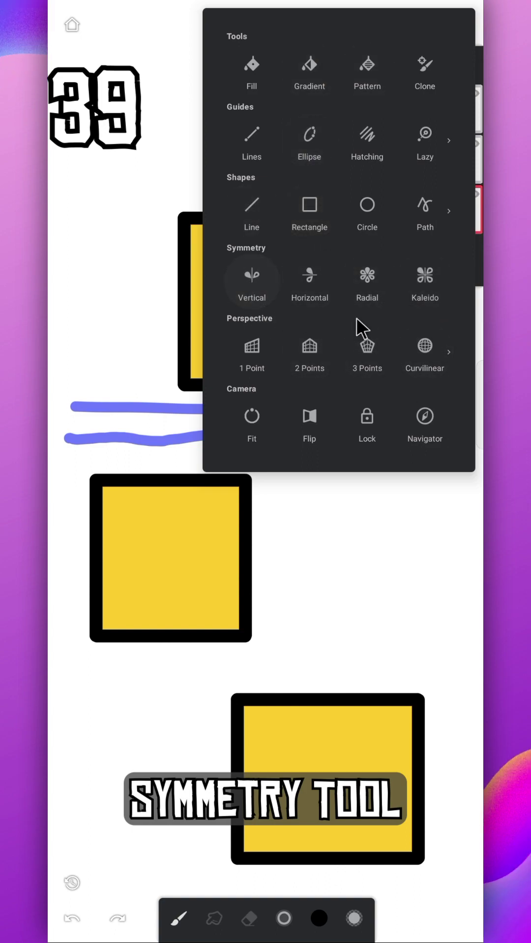
click(252, 280)
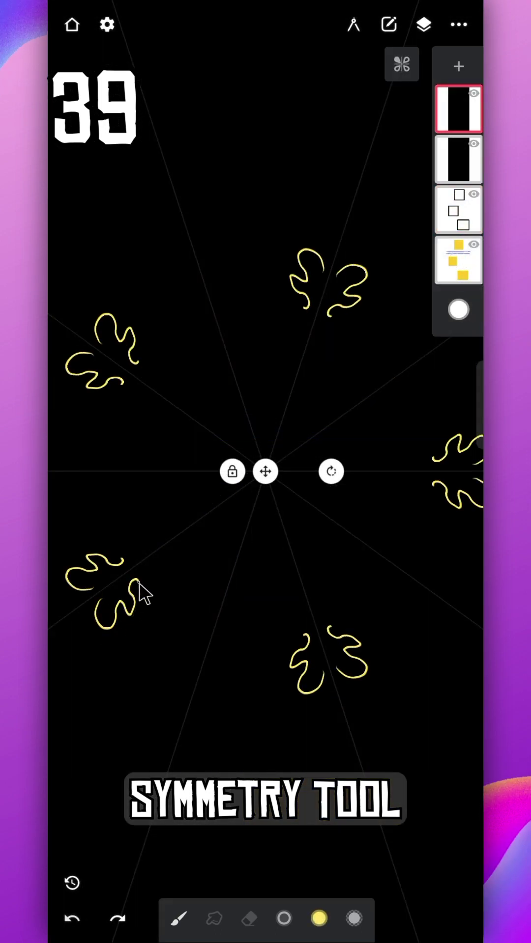
mouse_move(140, 584)
mouse_down()
mouse_move(237, 491)
mouse_move(232, 552)
mouse_move(173, 676)
mouse_move(171, 753)
mouse_move(114, 772)
mouse_move(85, 722)
mouse_move(117, 659)
mouse_move(96, 777)
mouse_up()
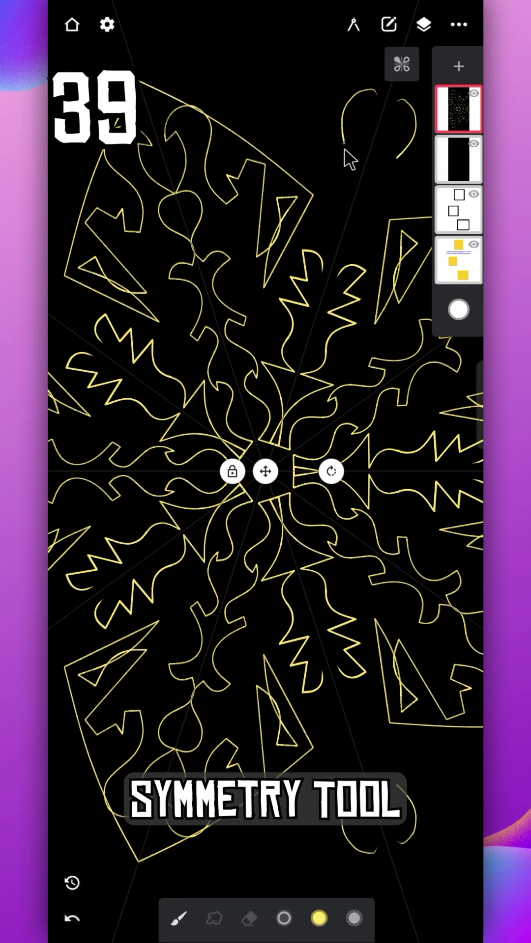
drag(344, 159, 361, 148)
mouse_move(263, 827)
mouse_down()
mouse_move(270, 848)
mouse_move(162, 678)
mouse_up()
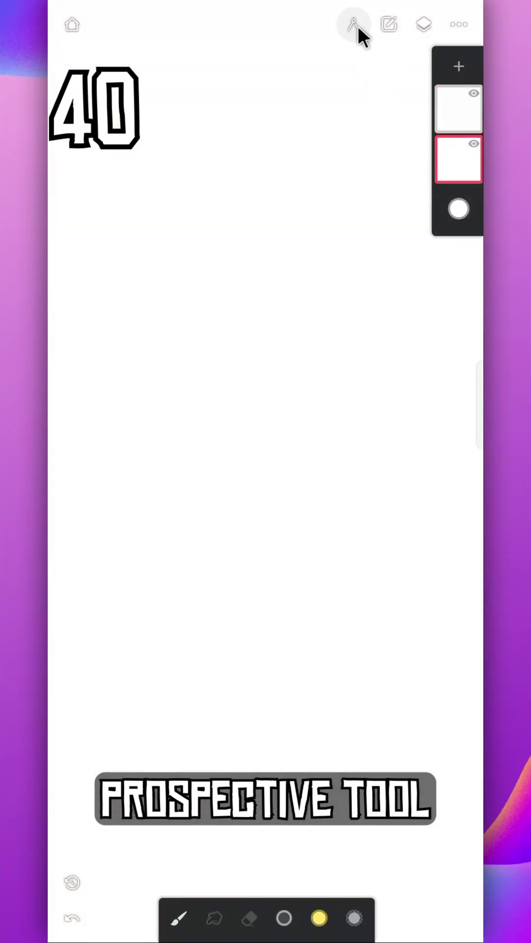
Choose the grid perspective guide and draw a yellow square on it
click(353, 25)
drag(377, 358, 300, 353)
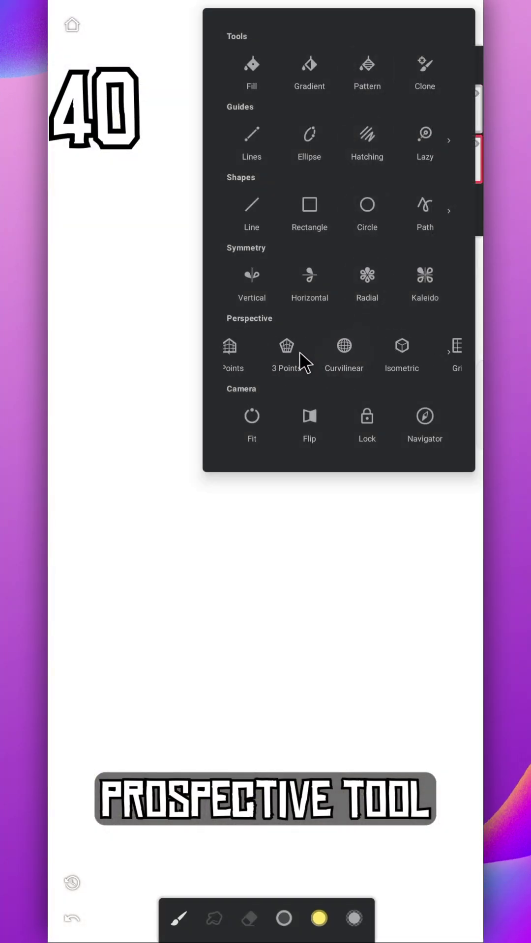
click(442, 351)
mouse_move(152, 373)
mouse_down()
mouse_move(253, 490)
mouse_move(166, 370)
mouse_up()
Draw a yellow box along a two-point perspective grid
click(354, 25)
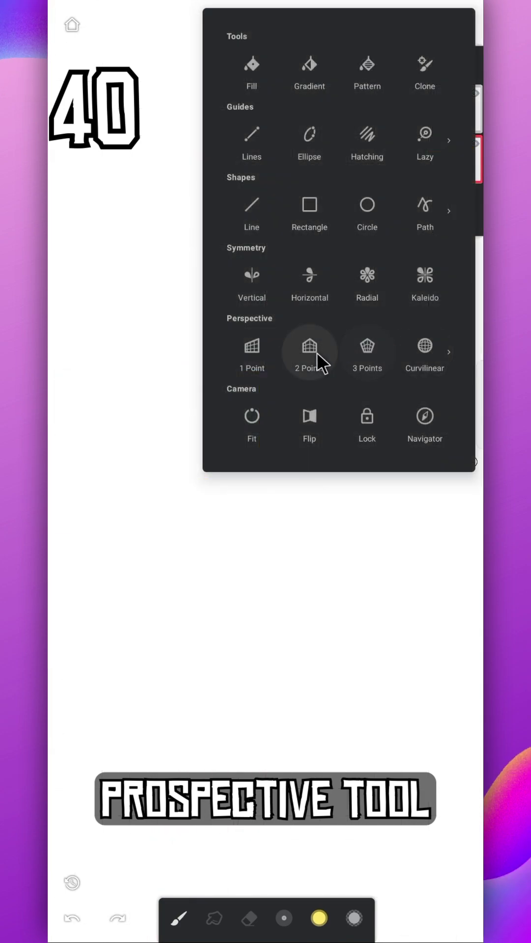
click(316, 362)
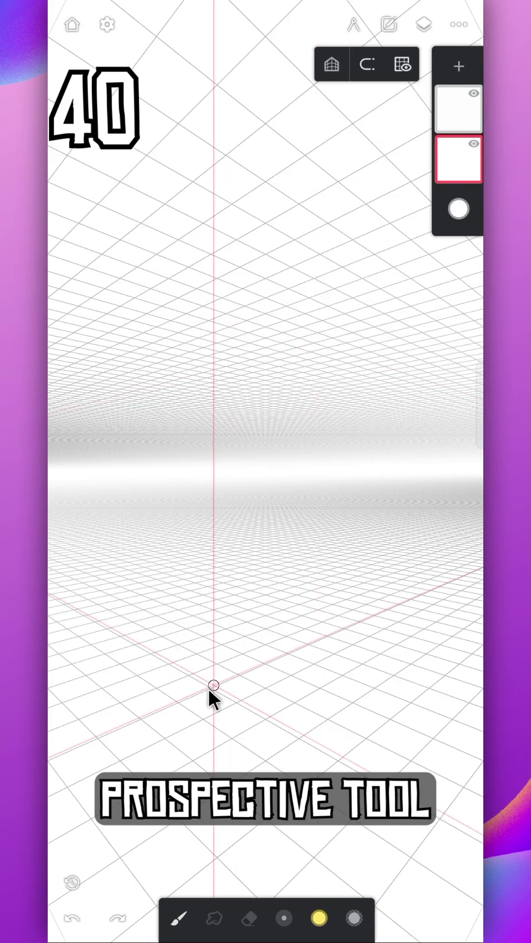
mouse_move(160, 687)
mouse_down()
mouse_move(450, 709)
mouse_move(284, 644)
mouse_up()
mouse_move(157, 686)
mouse_down()
mouse_move(284, 646)
mouse_move(282, 421)
mouse_move(157, 346)
mouse_move(286, 368)
mouse_move(426, 326)
mouse_up()
drag(158, 335, 386, 240)
drag(344, 771, 344, 253)
drag(344, 256, 443, 328)
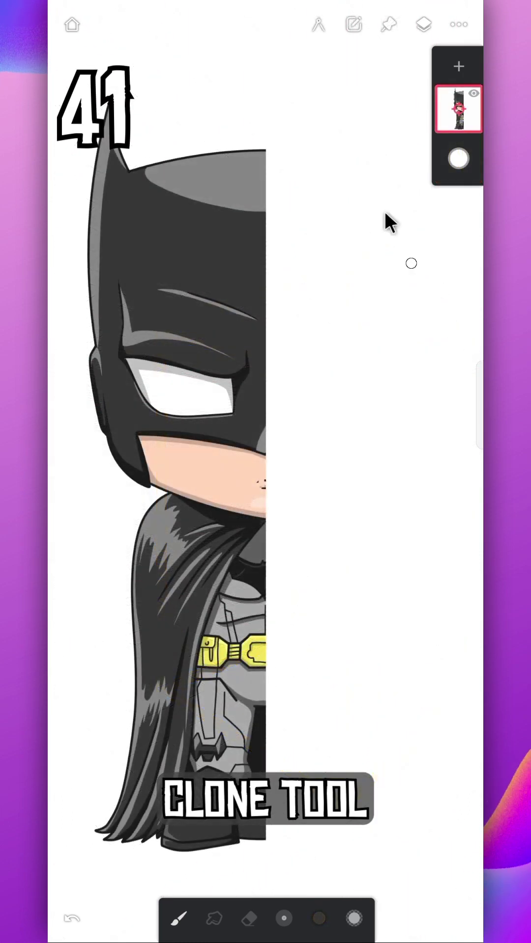
Clone Batman's head and cape onto the right side with the clone tool
click(318, 24)
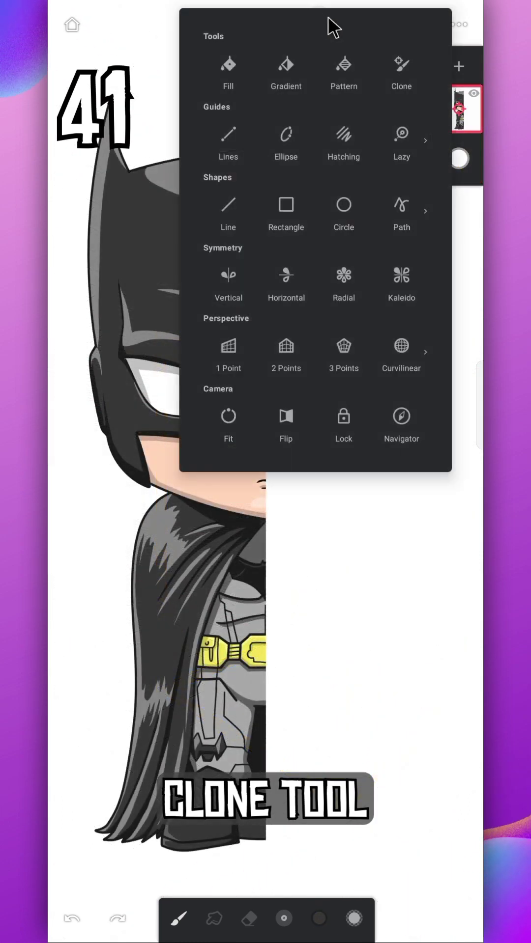
click(400, 69)
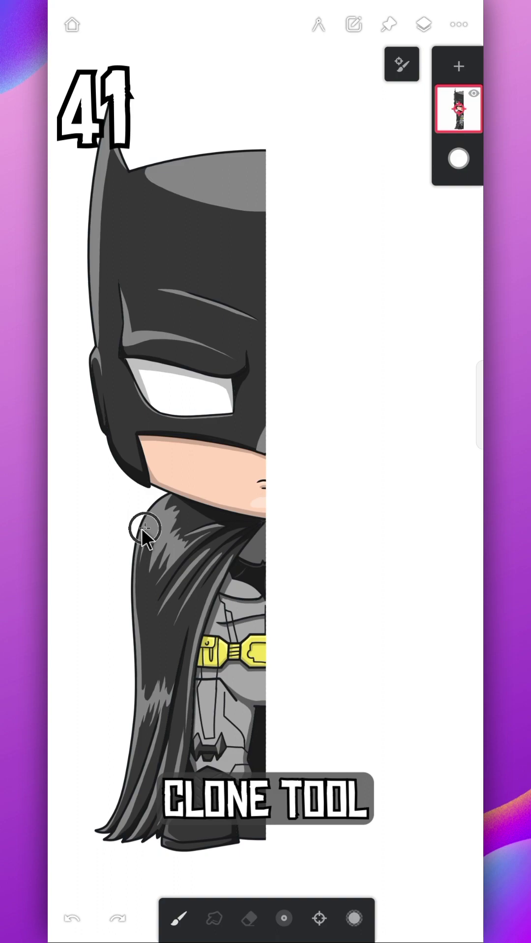
mouse_move(400, 530)
mouse_down()
mouse_move(427, 544)
mouse_move(353, 343)
mouse_move(364, 115)
mouse_move(446, 567)
mouse_up()
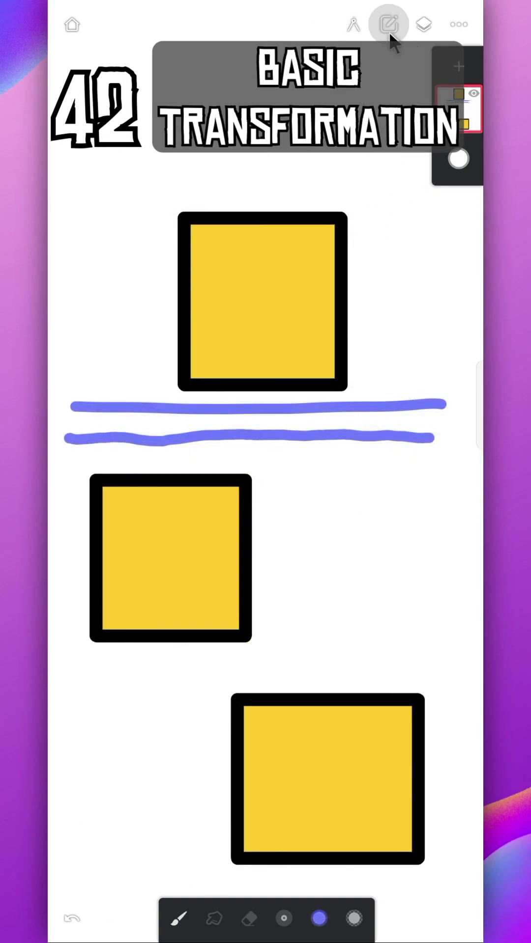
Start a basic transform and scale the whole drawing slightly smaller about its centre
click(388, 24)
click(267, 210)
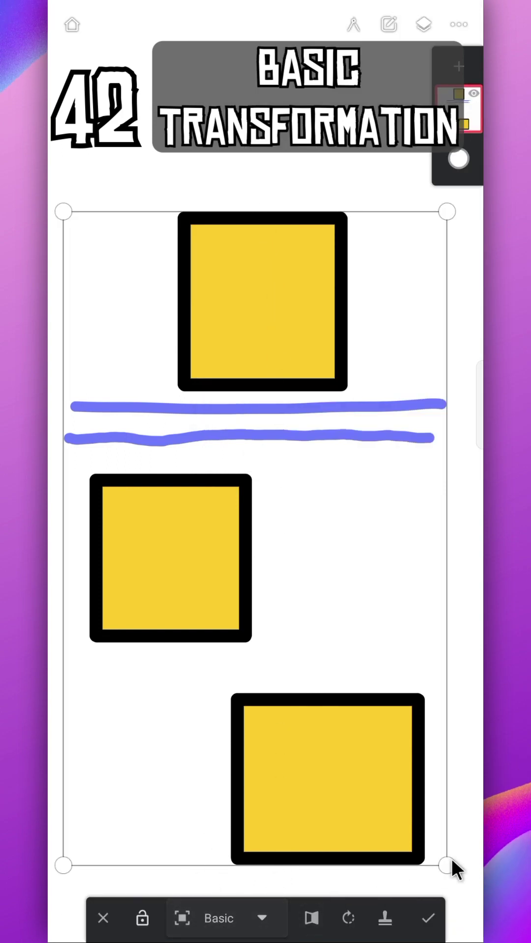
drag(448, 862, 435, 846)
click(260, 907)
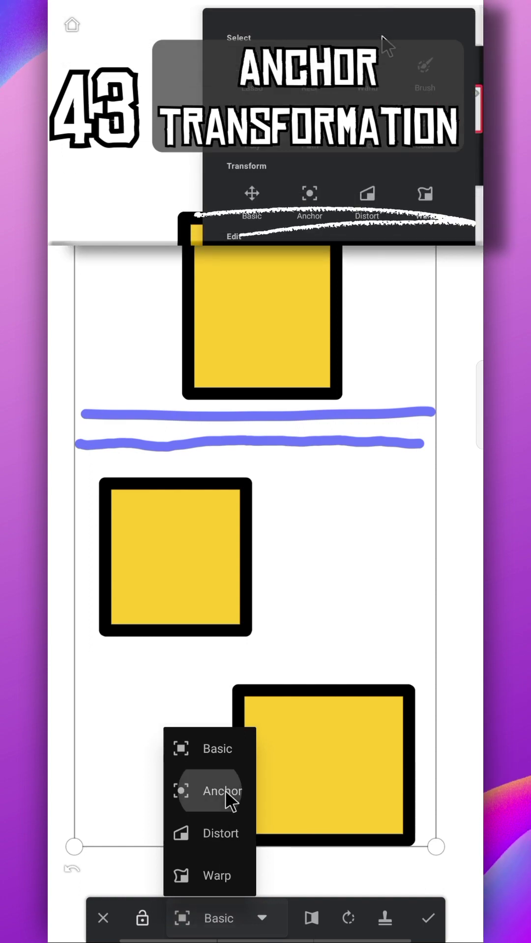
Scale the drawing around anchor points at the top-right and bottom-right, then rotate it
click(225, 791)
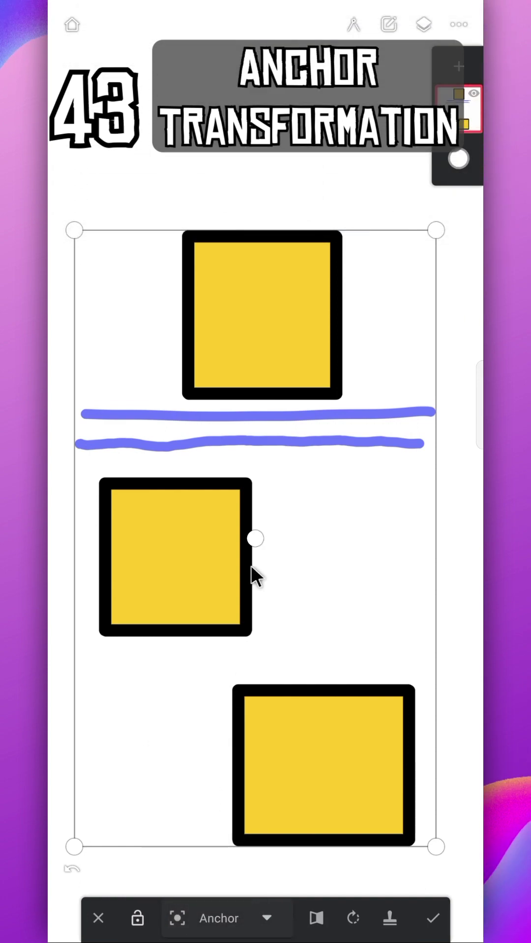
click(393, 285)
mouse_move(434, 846)
mouse_down()
mouse_move(410, 403)
mouse_move(366, 768)
mouse_up()
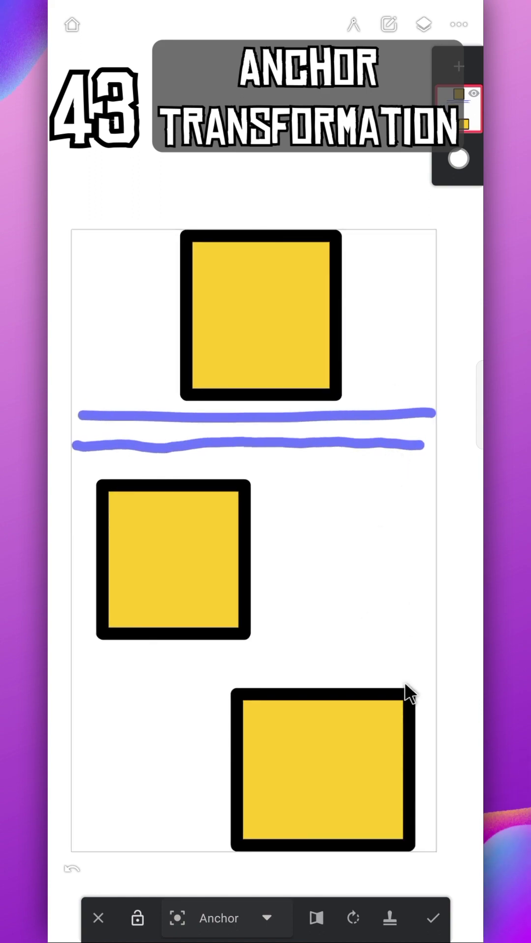
click(390, 809)
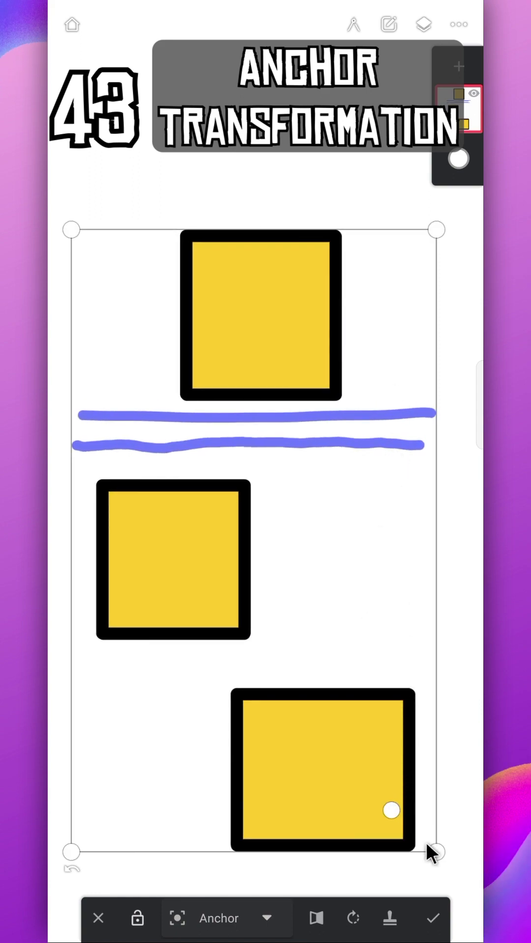
mouse_move(427, 850)
mouse_down()
mouse_move(417, 831)
mouse_move(417, 839)
mouse_up()
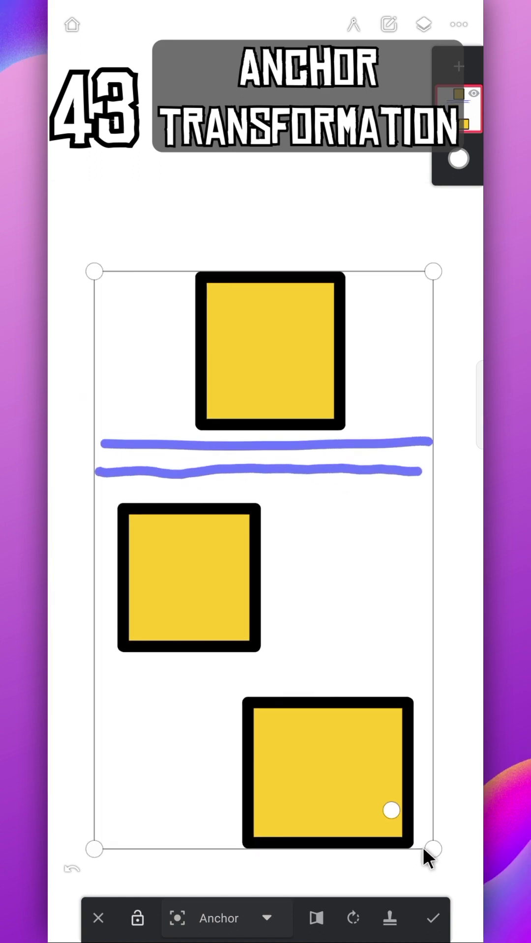
drag(432, 849, 121, 916)
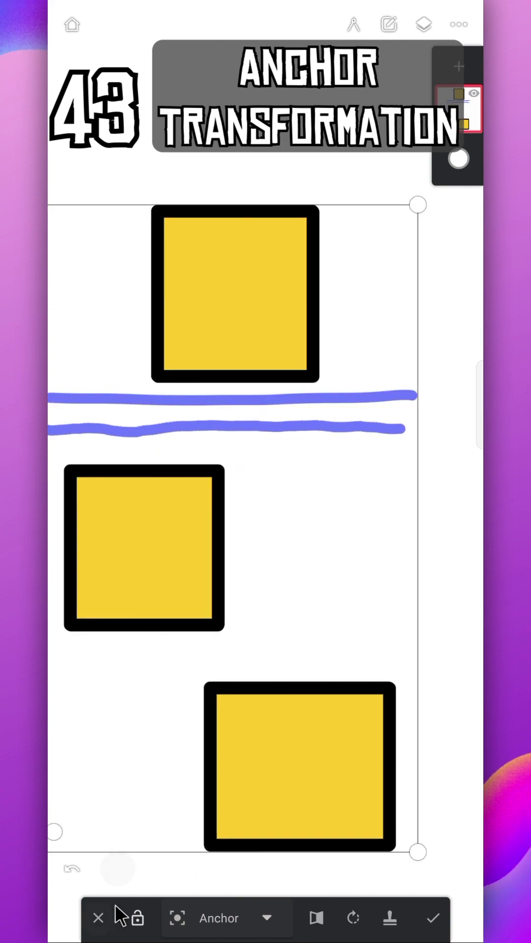
Distort the drawing by squashing its bottom, narrowing its right edge and skewing its corner
click(242, 919)
click(218, 832)
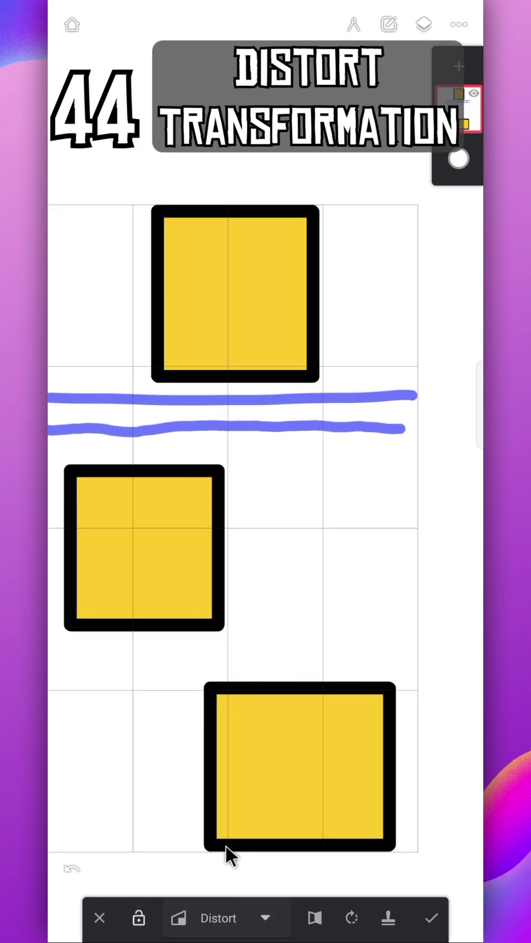
drag(225, 844, 237, 848)
drag(418, 528, 387, 526)
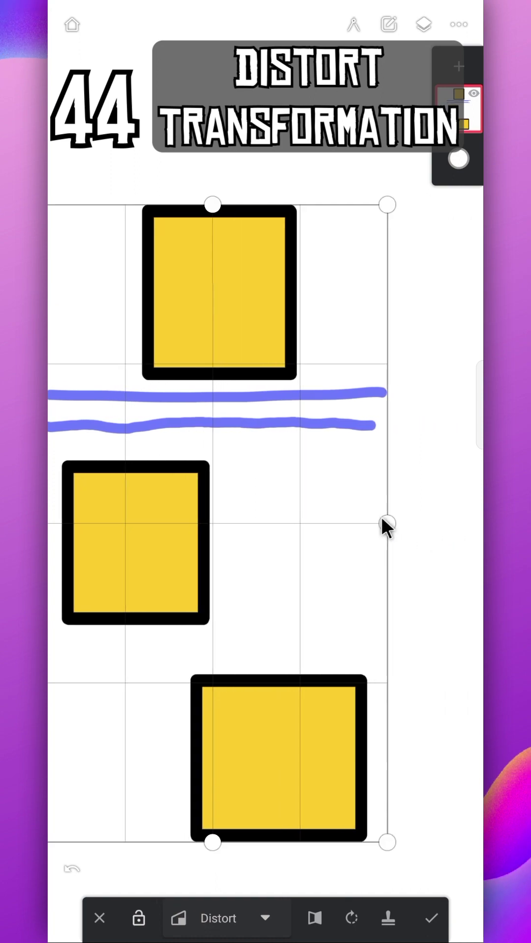
drag(387, 204, 404, 201)
Warp the drawing's mesh so the squares bend
click(254, 912)
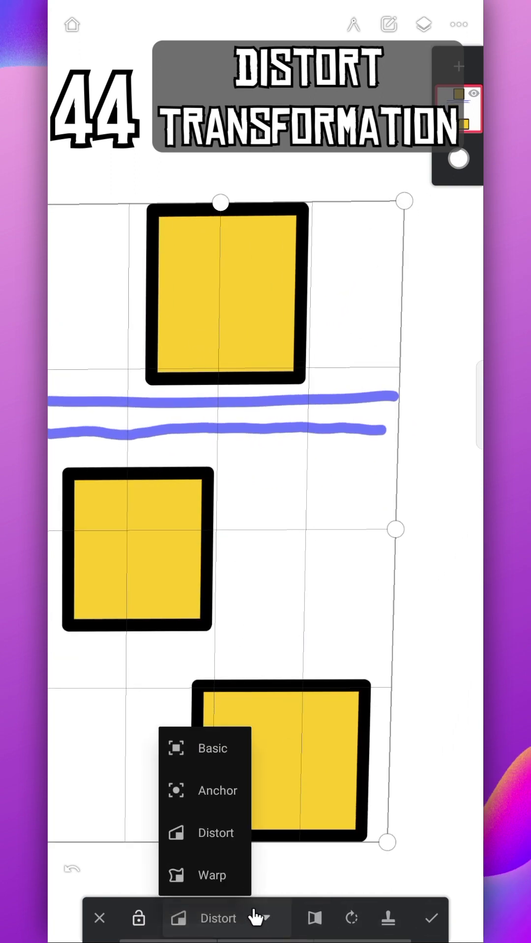
click(211, 875)
drag(213, 528, 244, 516)
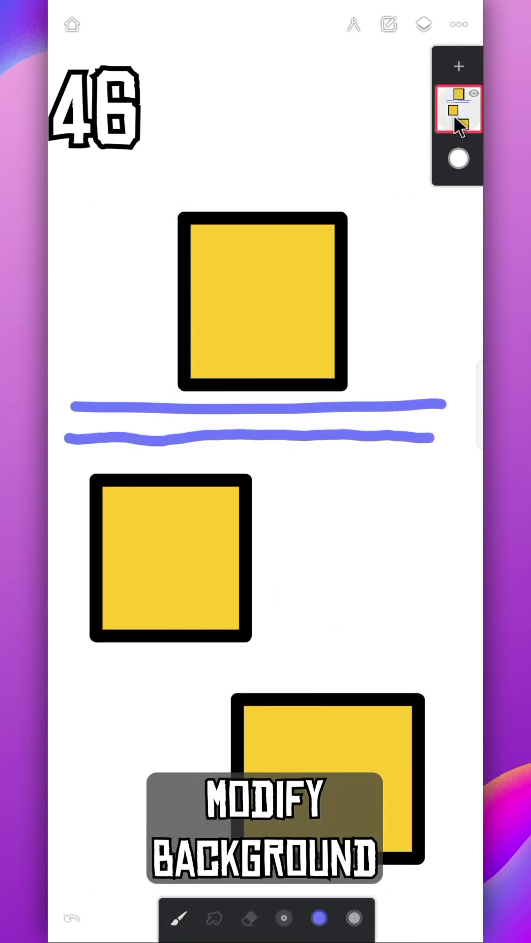
Hide and reshow the Paper background, then set its colour back to white
click(452, 114)
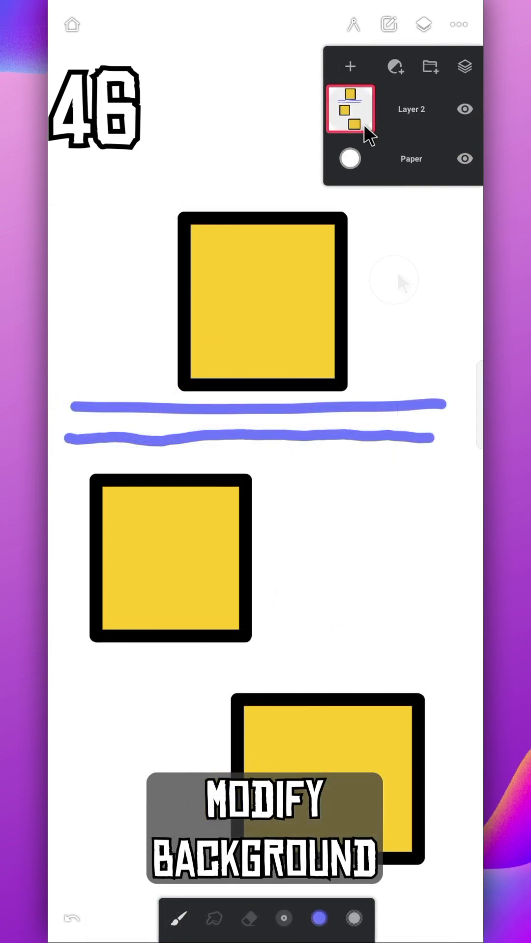
click(464, 159)
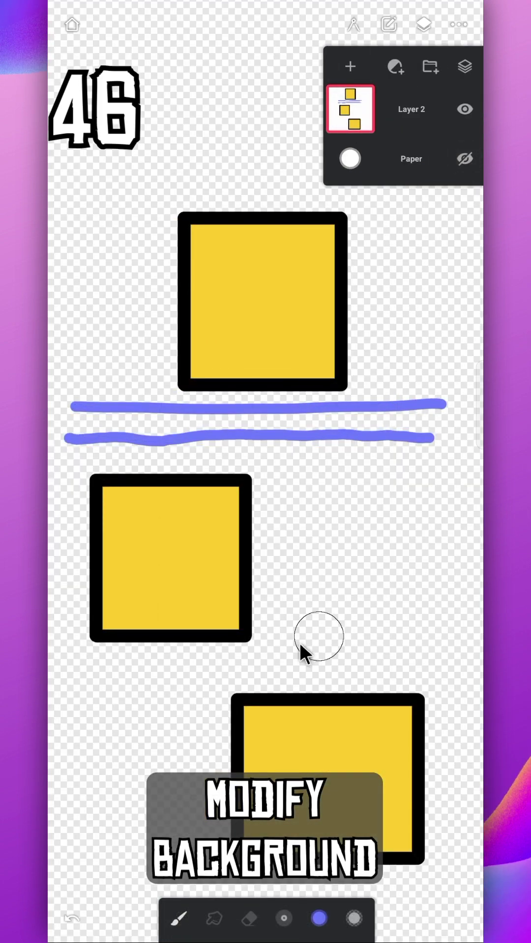
click(464, 159)
click(354, 162)
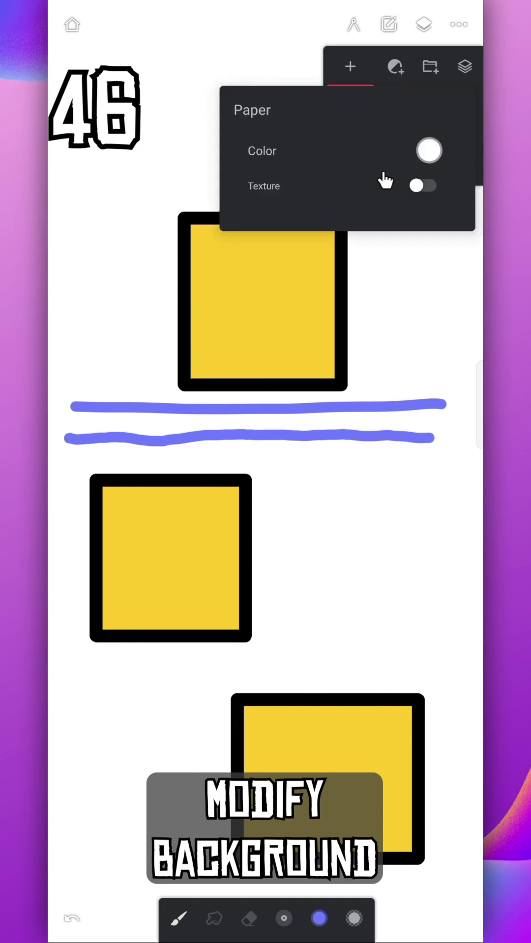
click(426, 150)
click(407, 164)
drag(405, 166, 298, 103)
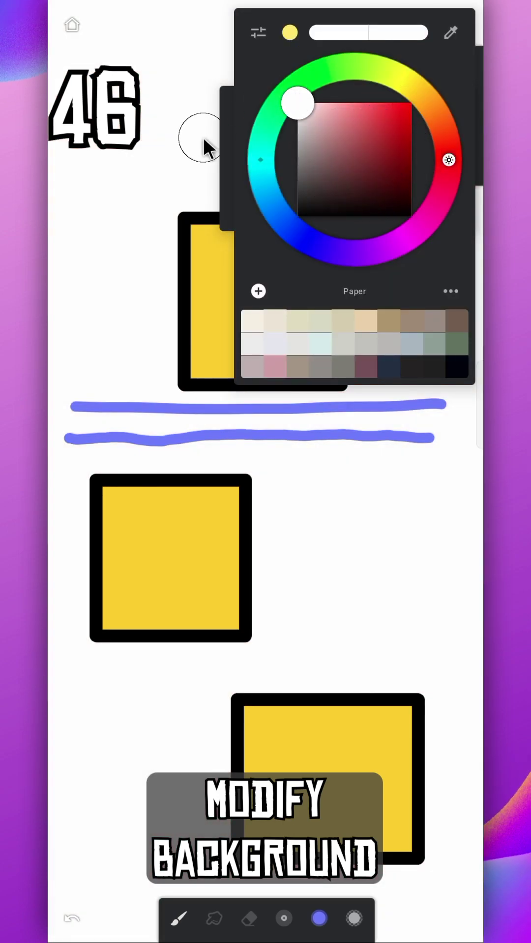
click(202, 138)
Enable a crumpled-paper texture with scale 0.89 and lowered opacity and depth
click(422, 191)
click(380, 178)
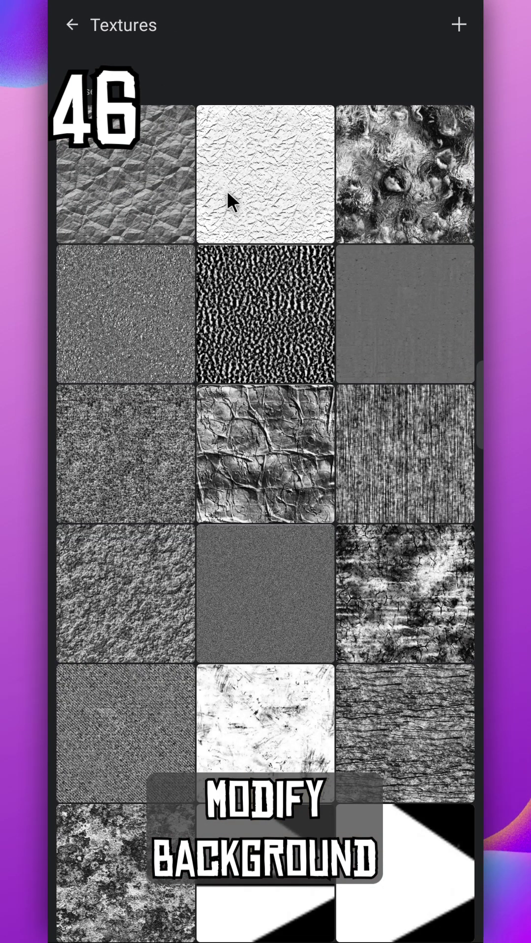
click(227, 200)
drag(318, 348, 307, 349)
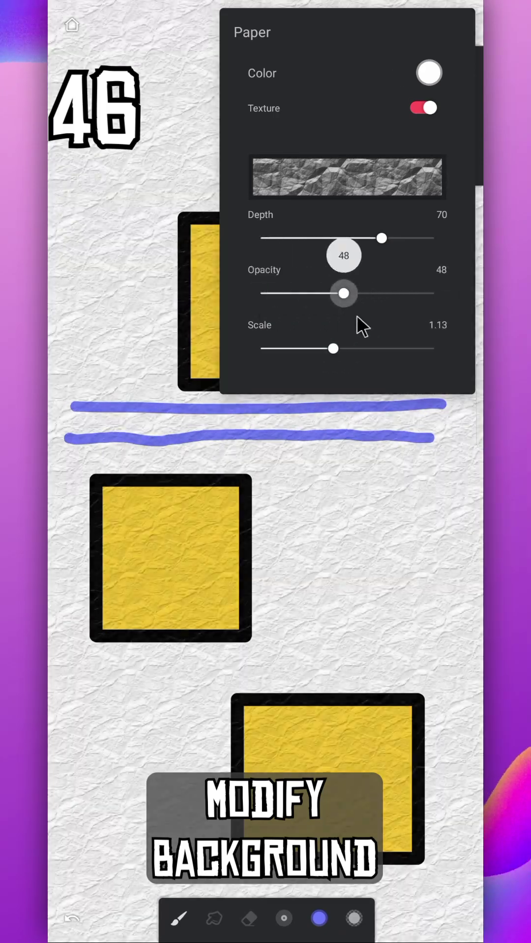
drag(357, 317, 308, 293)
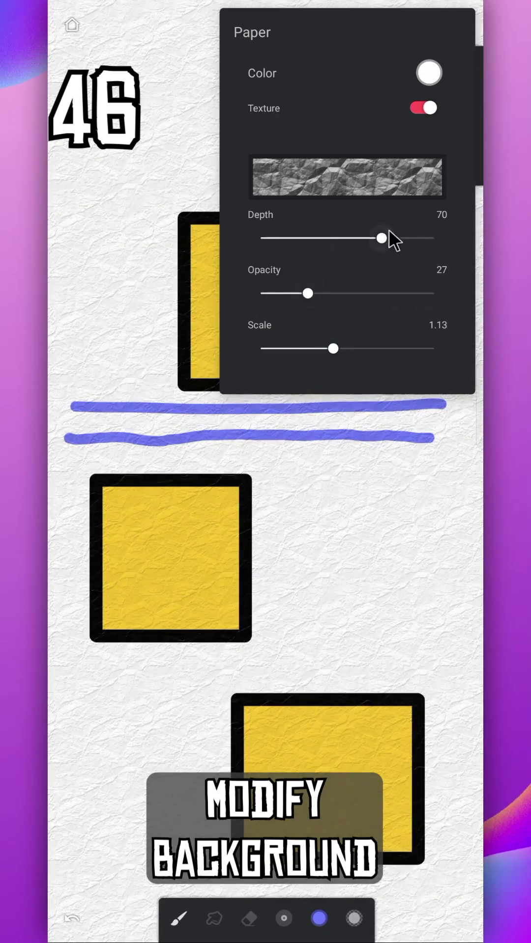
drag(389, 237, 358, 282)
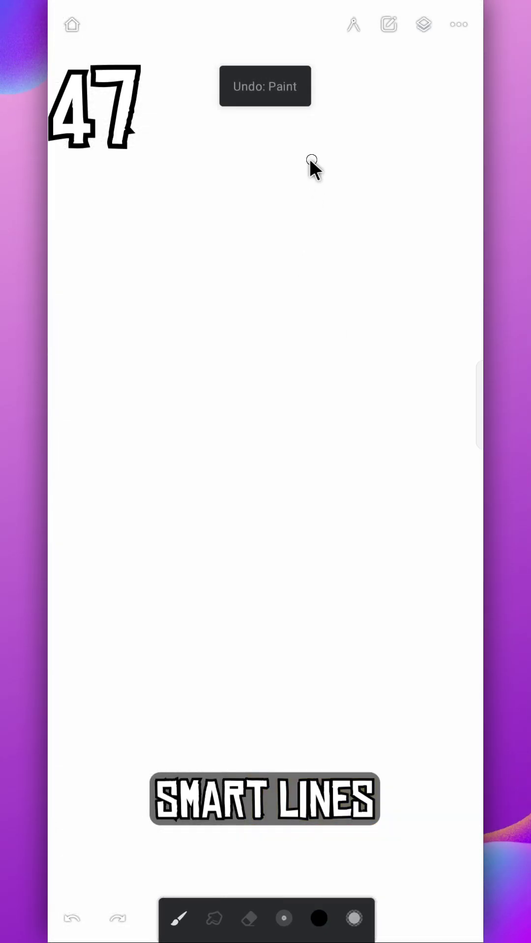
Draw held strokes that snap into smart lines and bend one into a rightward curve
drag(309, 164, 230, 319)
drag(201, 852, 204, 849)
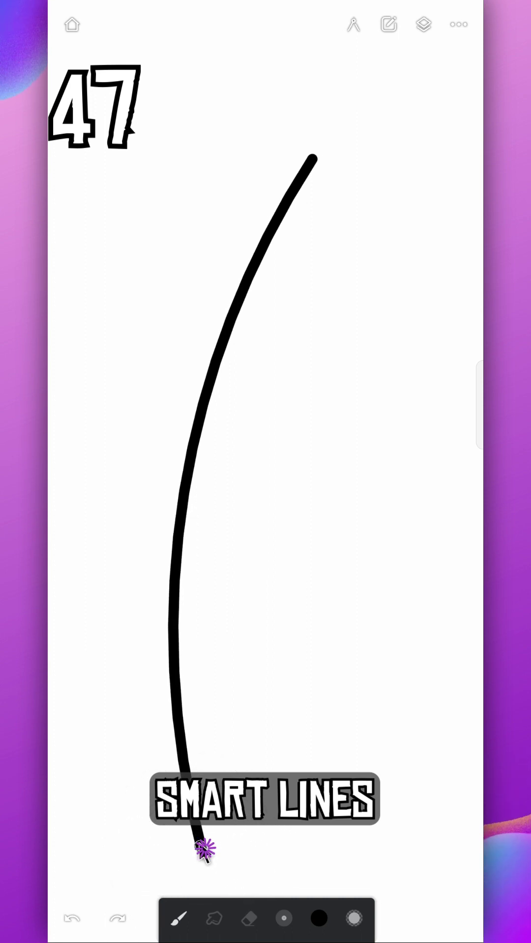
mouse_move(183, 491)
mouse_down()
mouse_move(190, 496)
mouse_move(179, 506)
mouse_move(378, 582)
mouse_up()
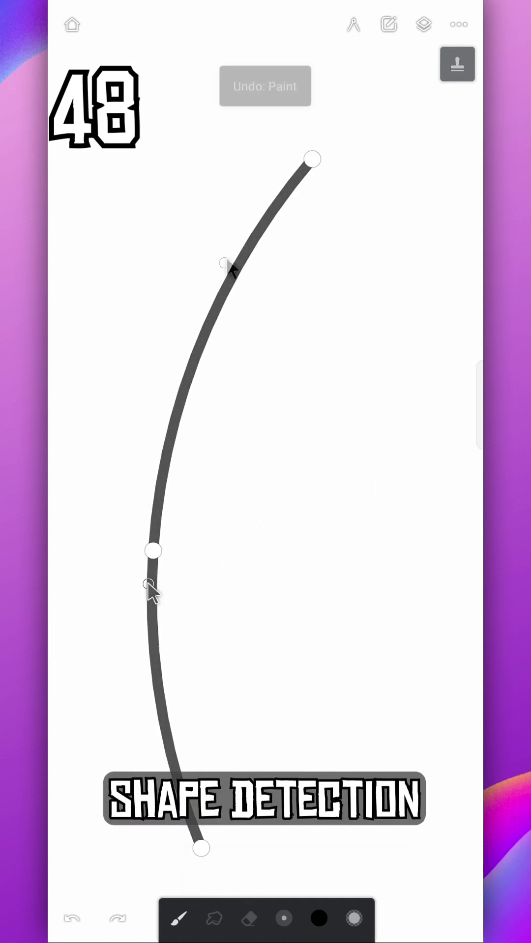
drag(230, 251, 158, 510)
Sketch a triangle, rectangle and circle that snap into clean shapes, then open app options
mouse_move(248, 275)
mouse_down()
mouse_move(232, 243)
mouse_move(196, 390)
mouse_move(197, 300)
mouse_up()
drag(354, 413, 339, 417)
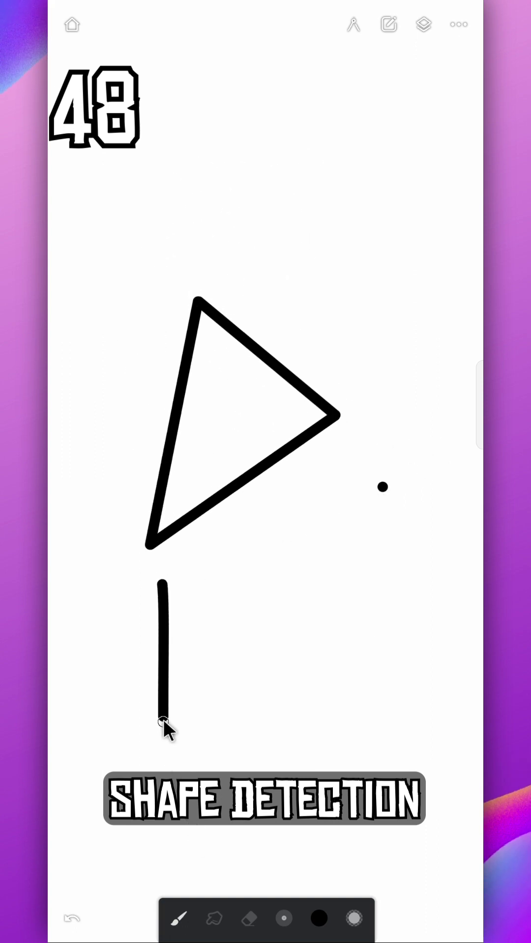
mouse_move(163, 721)
mouse_down()
mouse_move(303, 564)
mouse_move(152, 580)
mouse_up()
mouse_move(140, 113)
mouse_down()
mouse_move(228, 85)
mouse_move(144, 132)
mouse_up()
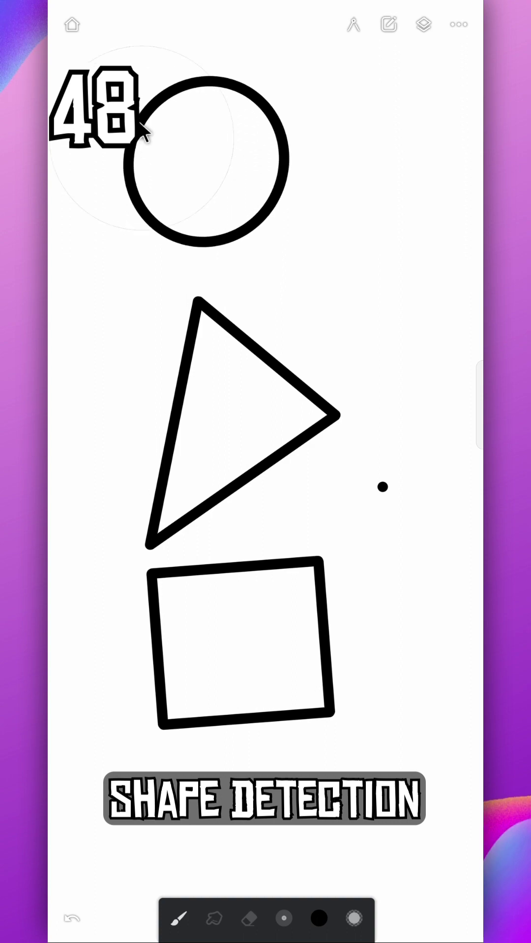
click(454, 22)
Leave settings and drag the brush tray apart into the canvas's bottom corners
click(440, 182)
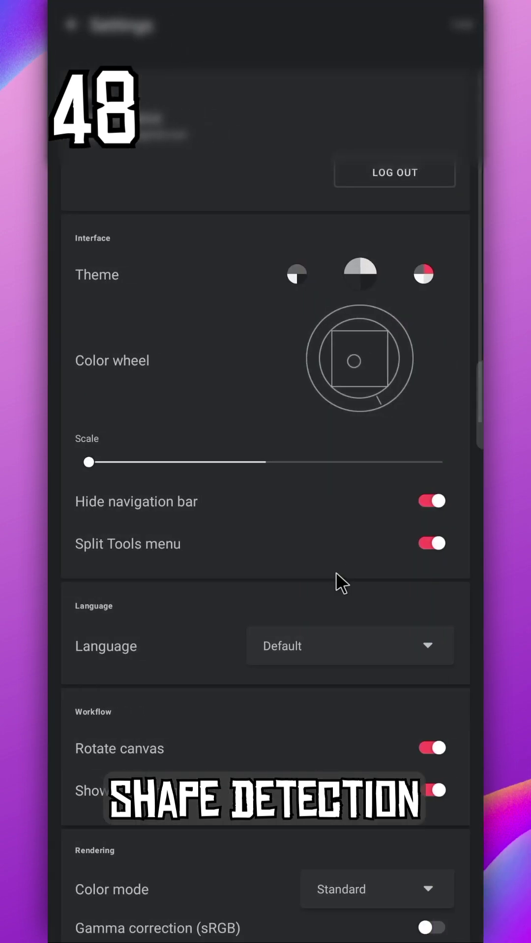
drag(337, 581, 344, 337)
mouse_move(301, 762)
mouse_down()
mouse_move(297, 406)
mouse_move(312, 265)
mouse_up()
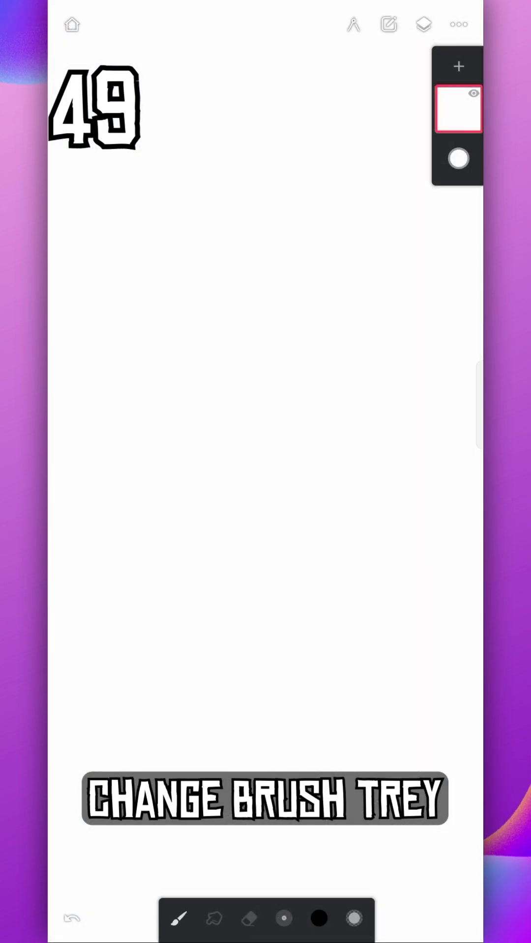
mouse_move(186, 918)
mouse_down()
mouse_move(193, 840)
mouse_move(210, 855)
mouse_move(331, 905)
mouse_move(374, 912)
mouse_up()
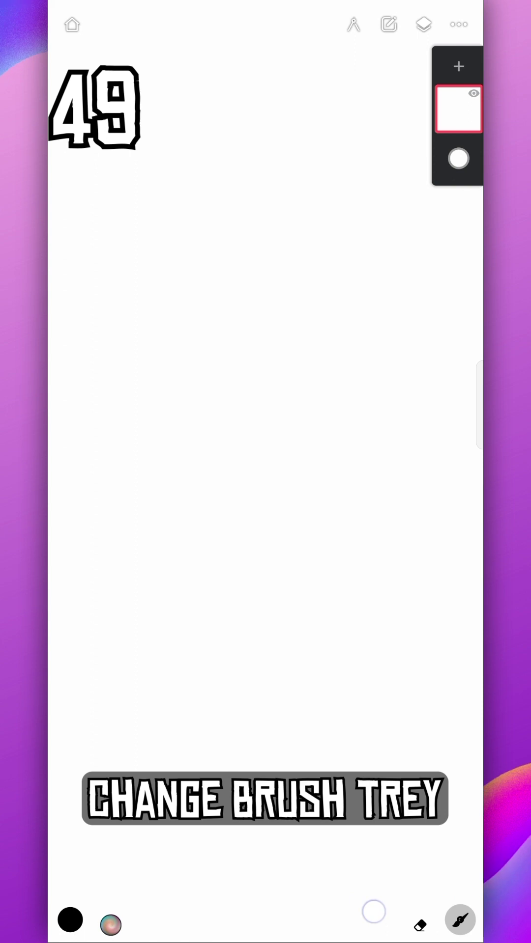
Preview the brush library and the brush blend settings from the corner buttons
click(459, 924)
click(397, 920)
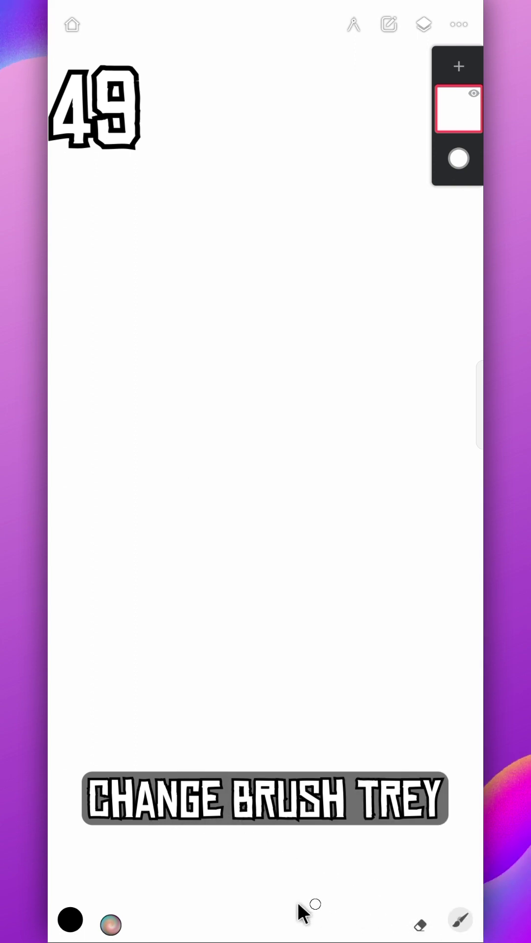
click(71, 922)
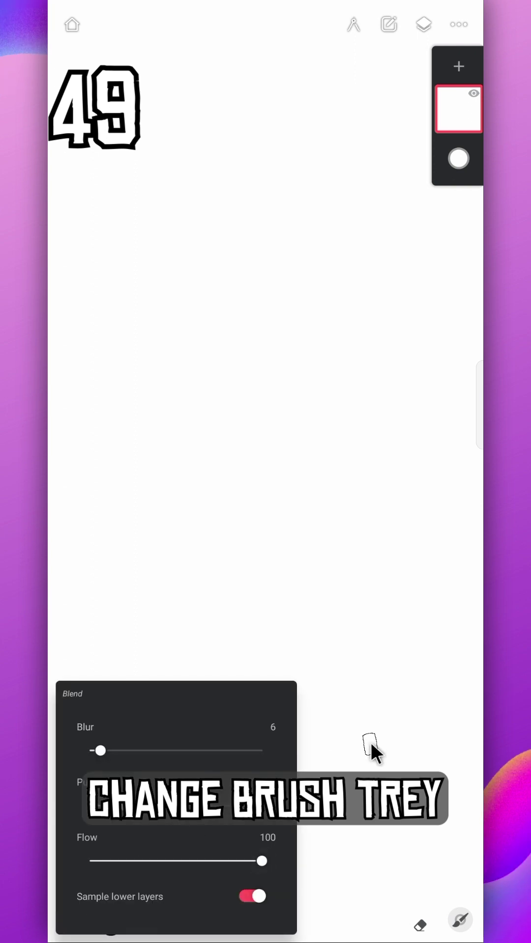
click(372, 752)
Dock the Basic Palette as a colour strip beside the canvas
click(74, 920)
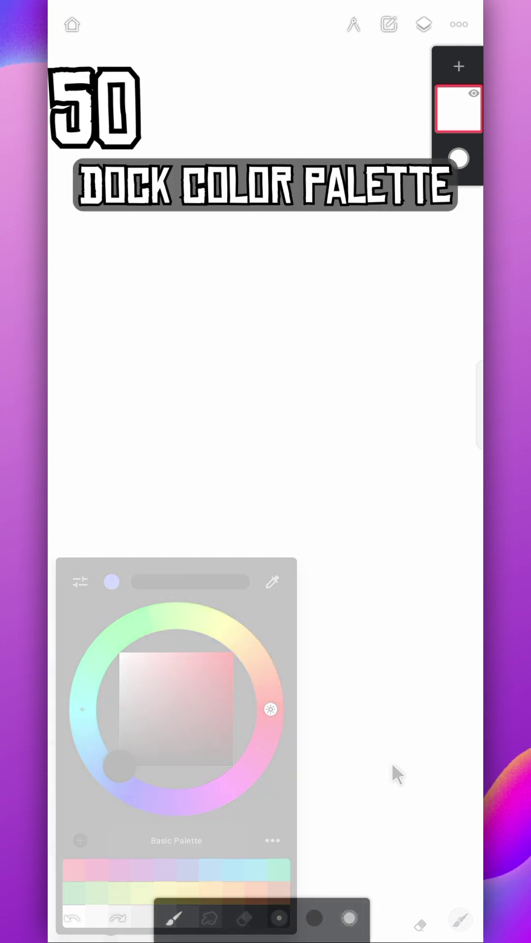
click(314, 922)
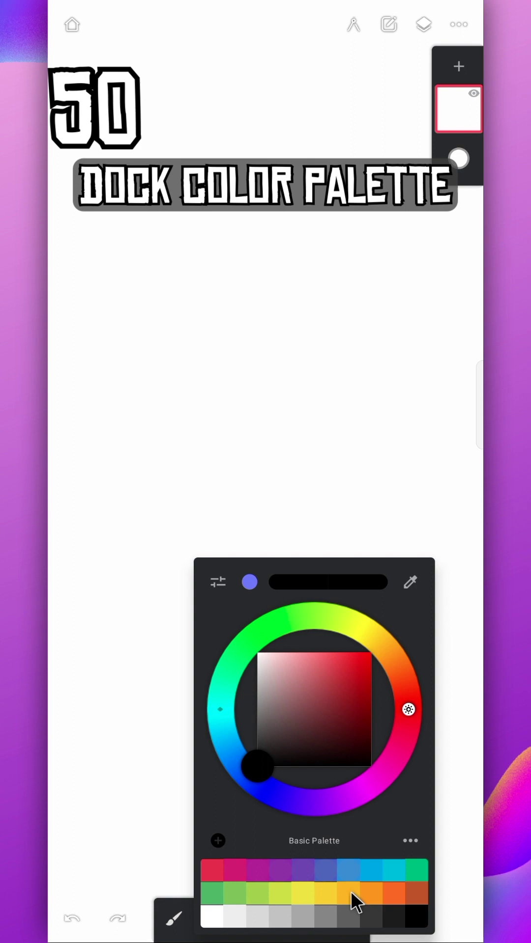
click(407, 841)
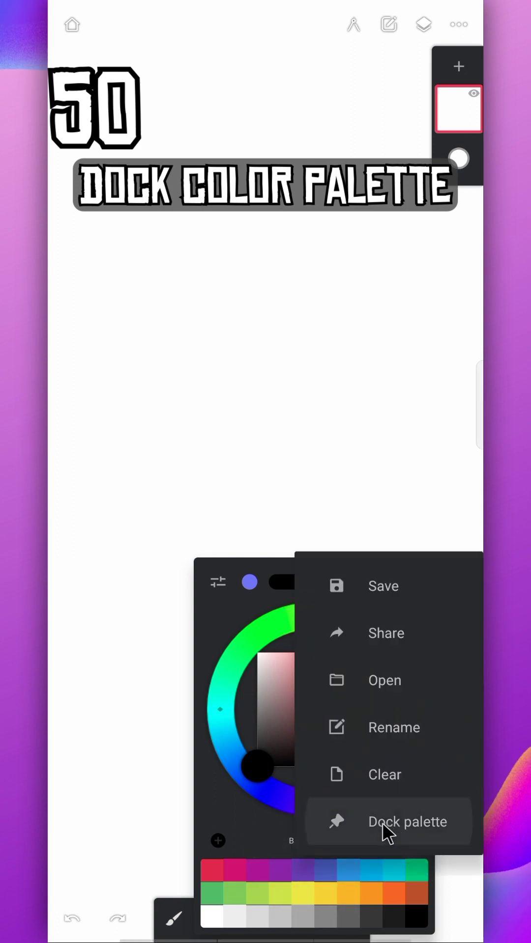
click(404, 830)
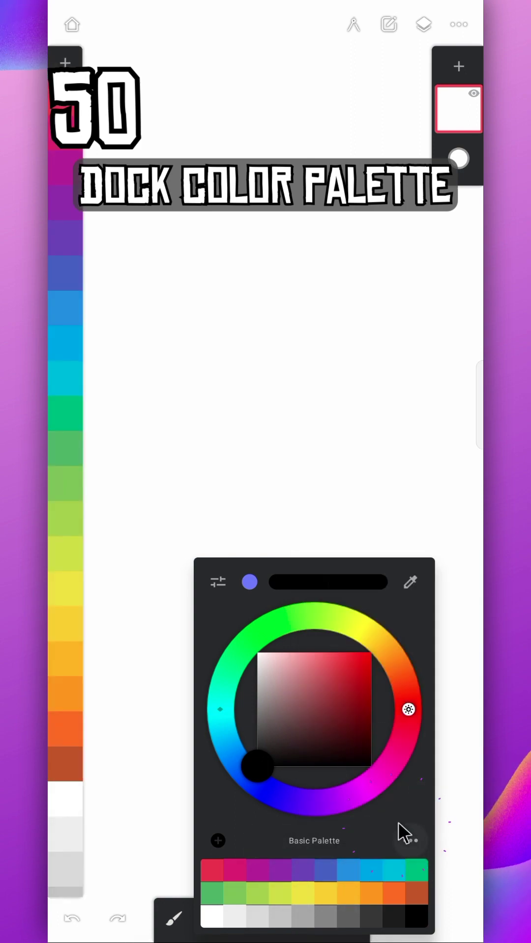
Draw cyan, orange and green strokes using swatches picked from the docked palette strip
click(72, 381)
drag(273, 283, 292, 513)
click(65, 604)
drag(148, 579, 375, 688)
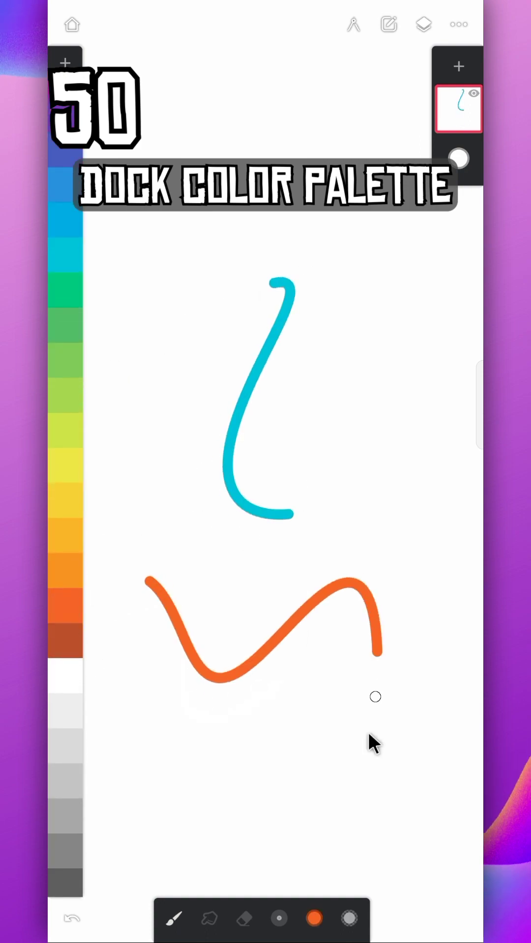
click(65, 359)
drag(153, 413, 400, 458)
click(67, 442)
click(358, 373)
click(314, 918)
click(408, 842)
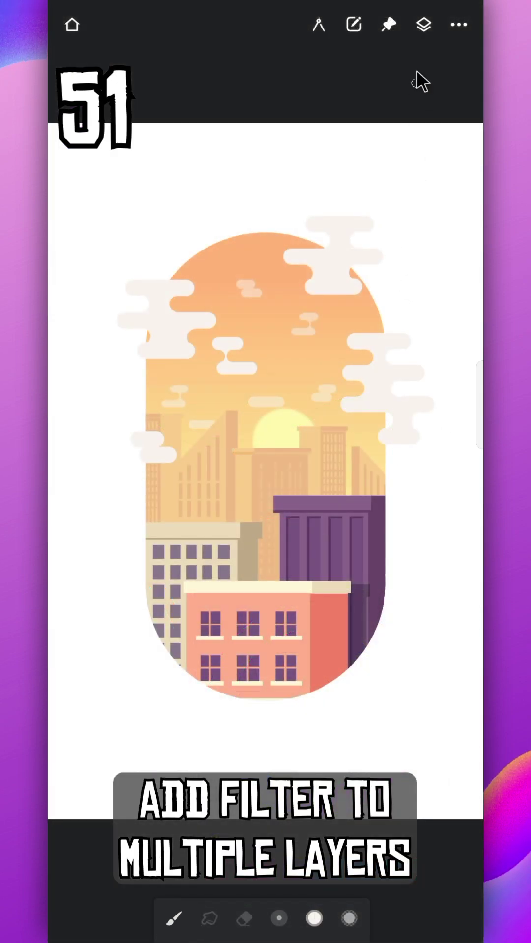
Add a Black & White filter layer and move it below Layer 5
click(425, 23)
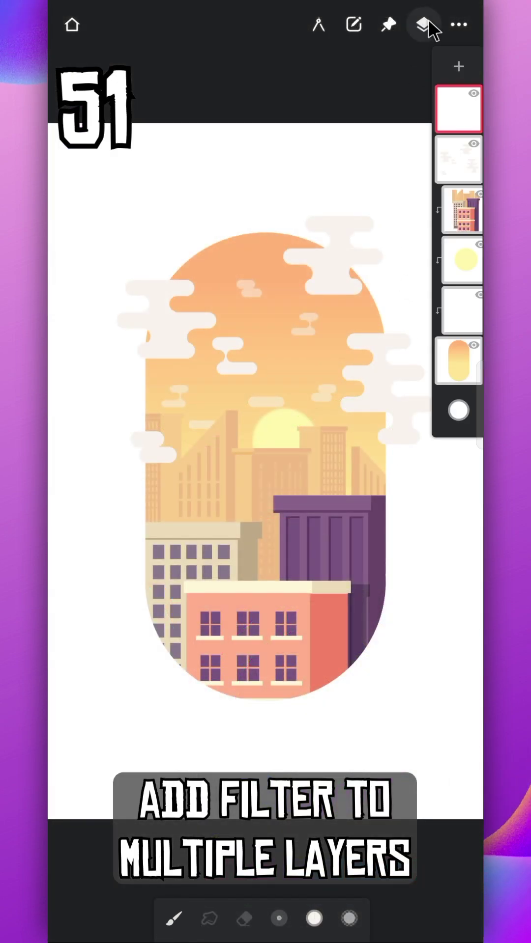
mouse_move(430, 79)
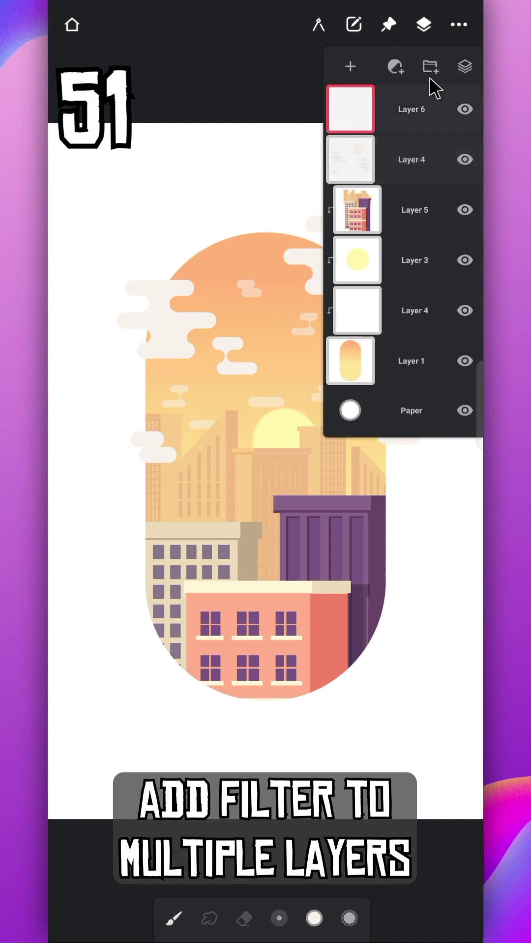
click(397, 73)
click(257, 338)
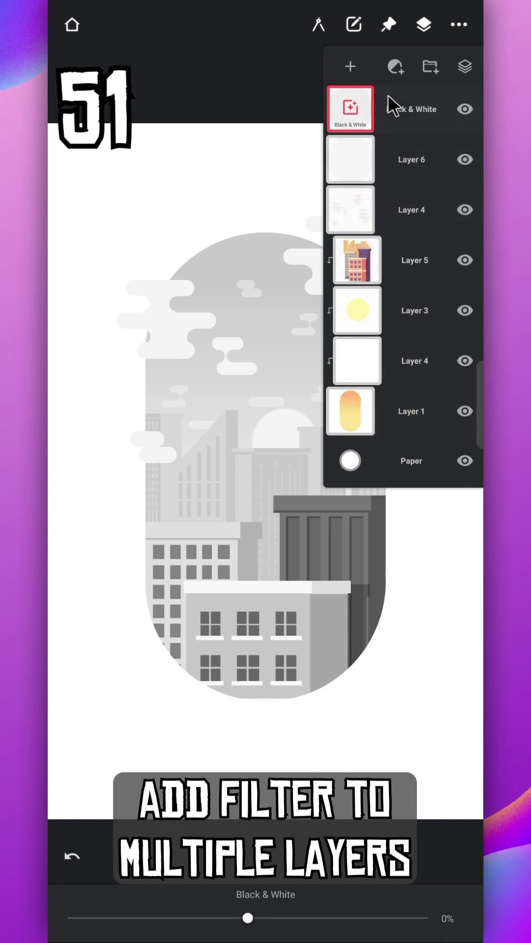
drag(388, 96, 400, 278)
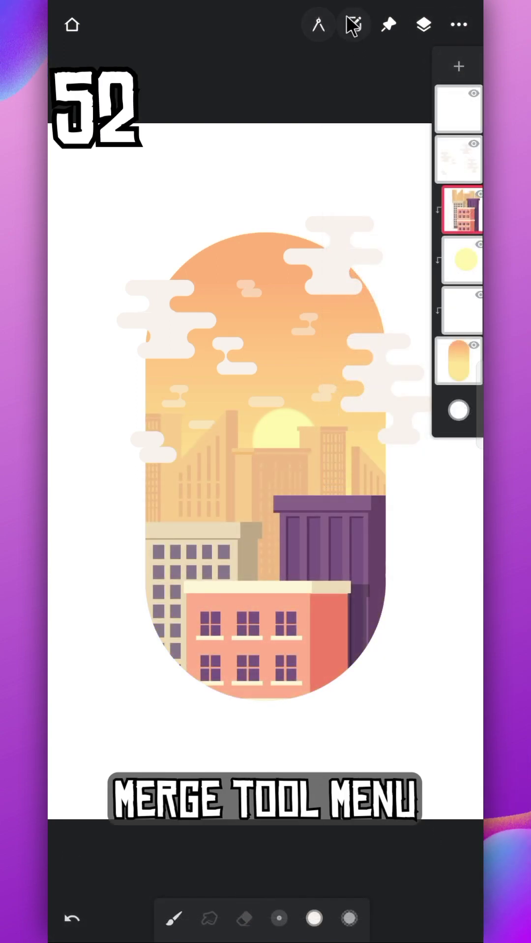
Turn off Split Tools menu in Settings and browse the combined create/edit tool menu
click(458, 25)
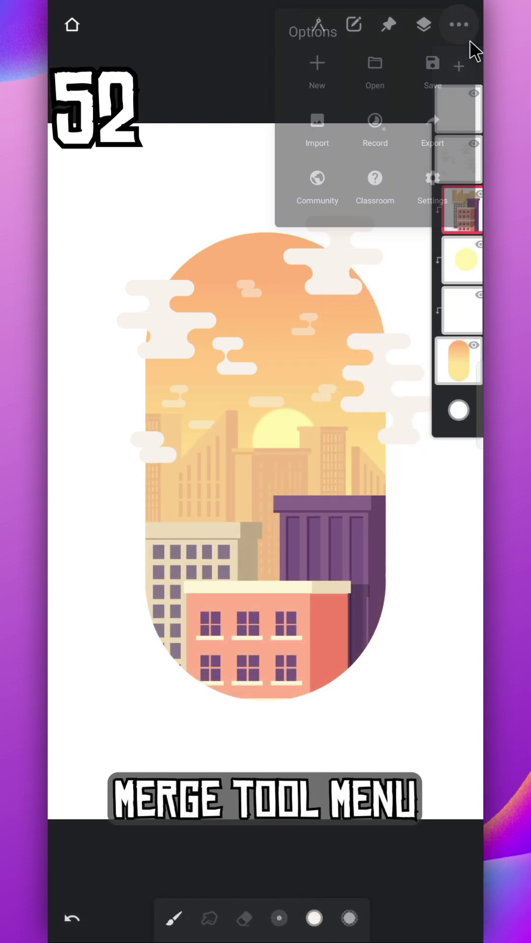
click(438, 180)
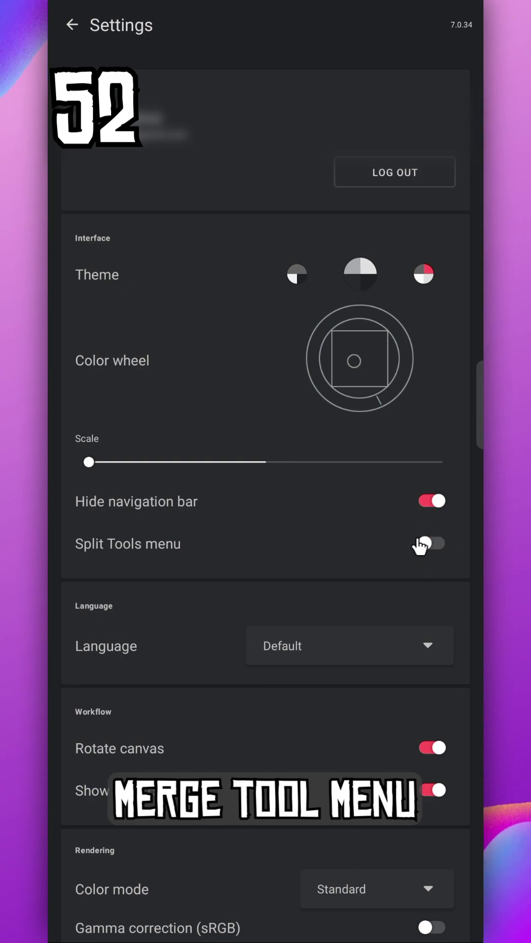
click(74, 25)
click(353, 25)
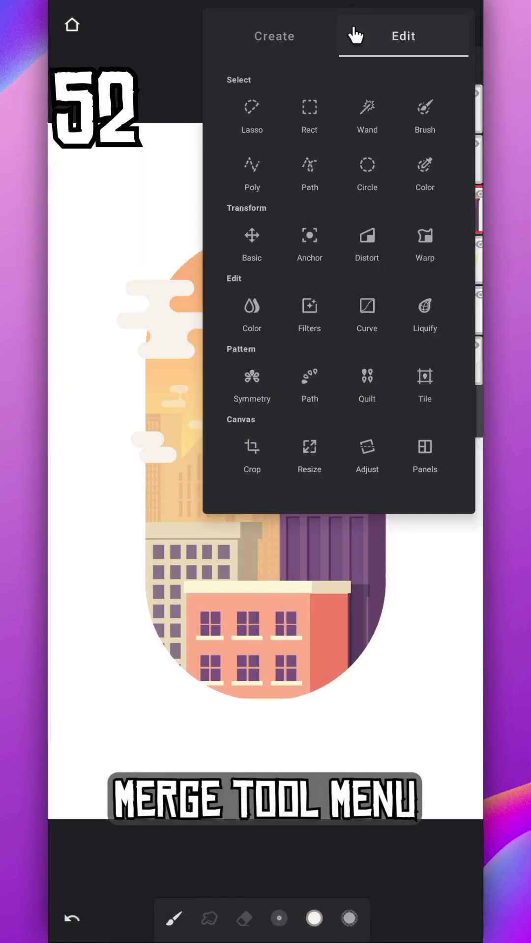
drag(308, 104, 238, 126)
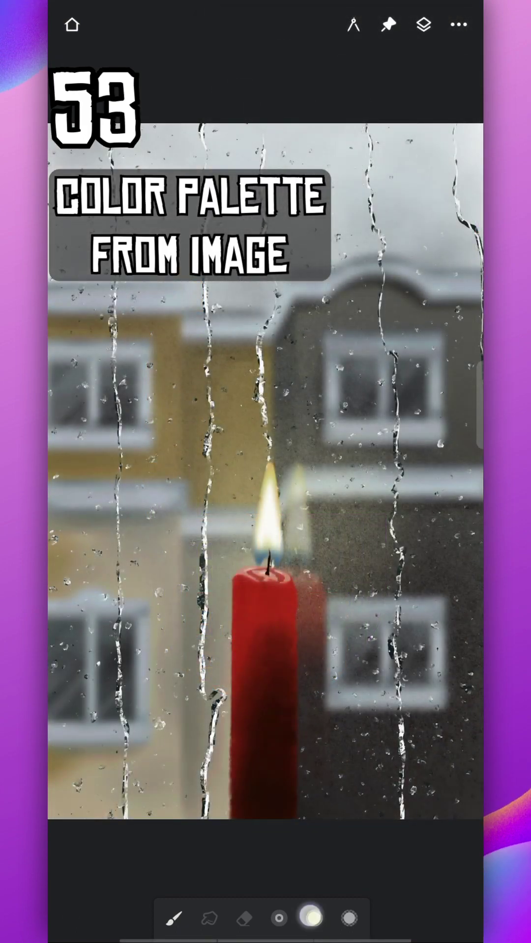
Create a new palette named Palette from a gallery image in the palette library
click(310, 916)
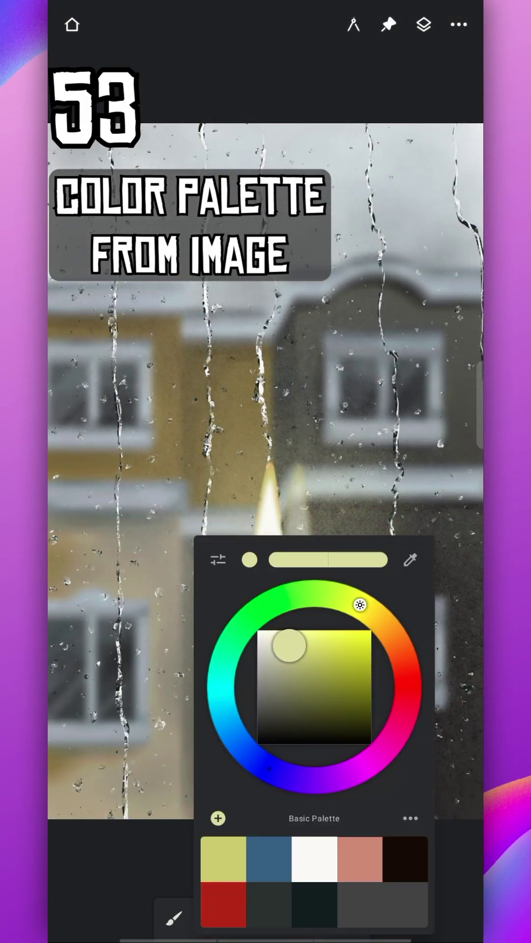
drag(284, 911, 354, 891)
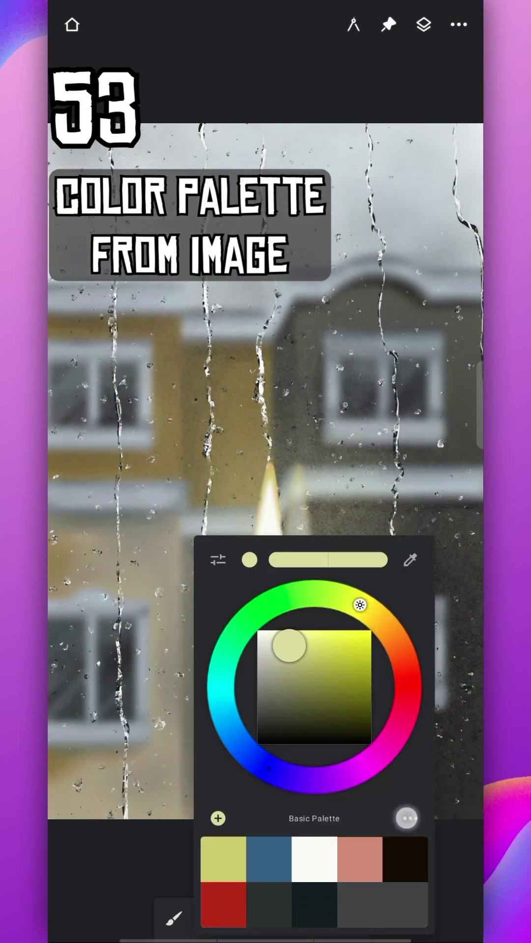
click(406, 818)
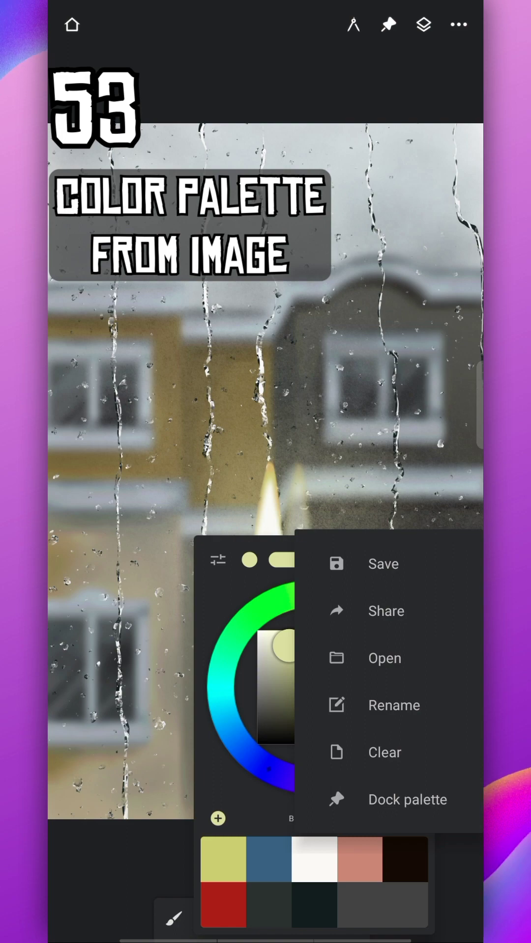
click(431, 666)
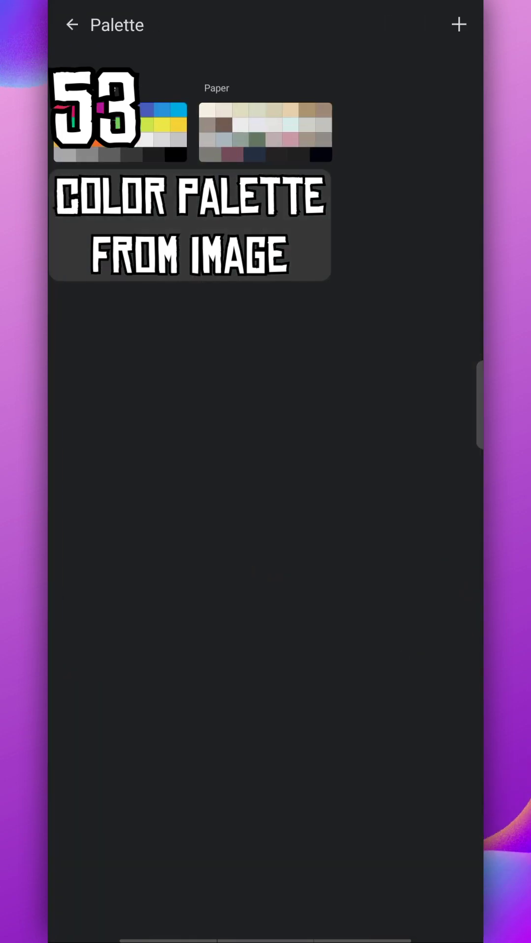
click(449, 28)
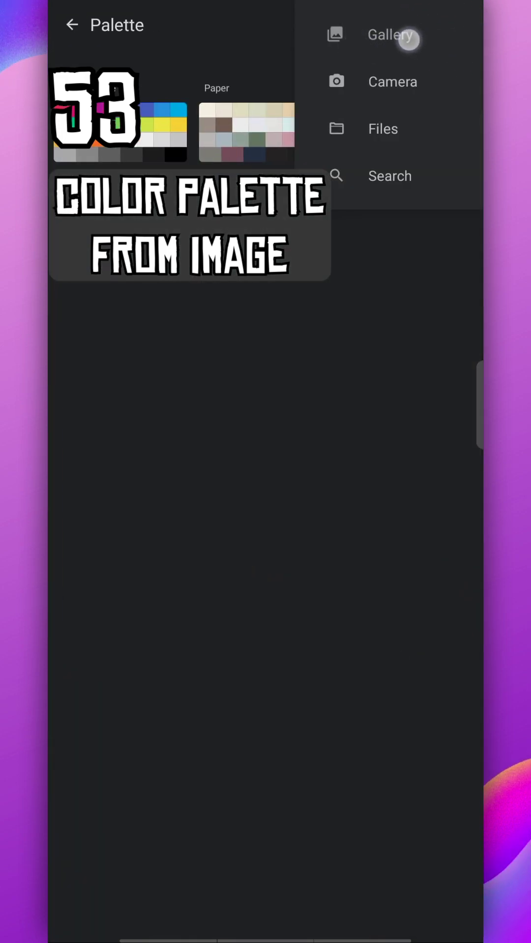
click(409, 39)
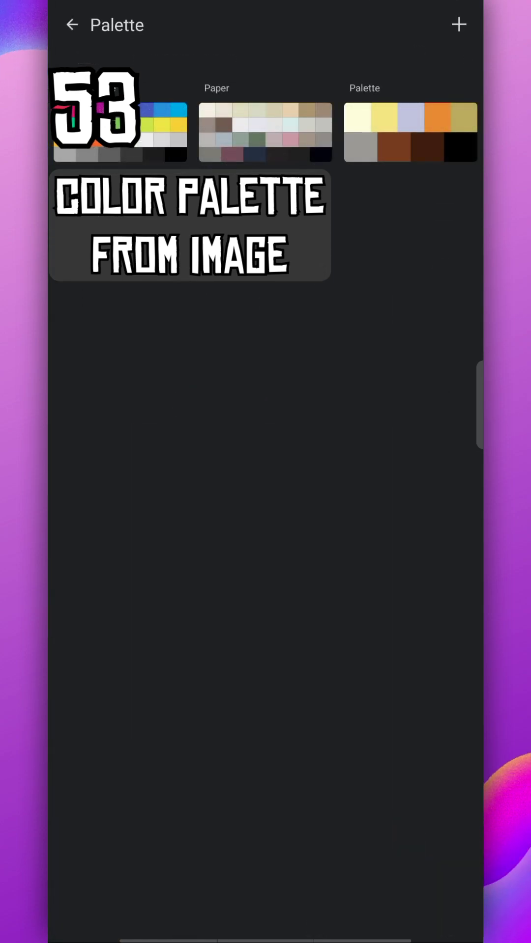